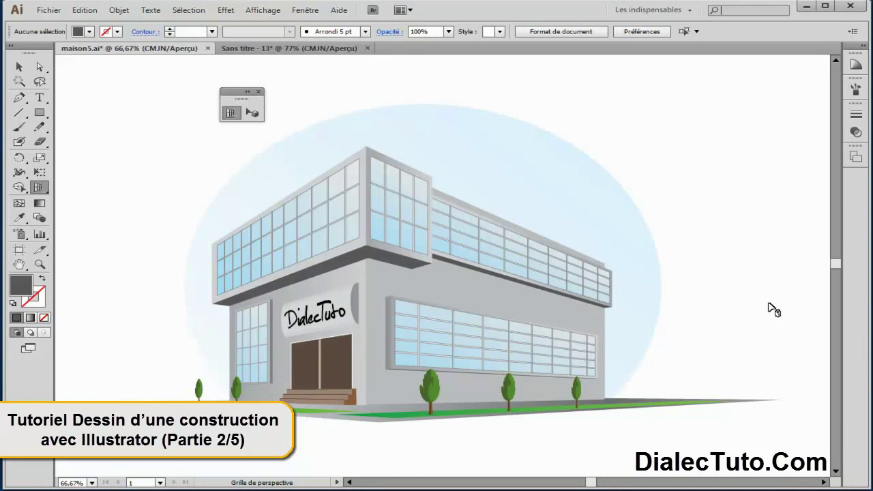
Step: Switch to the 'Sans titre - 13' document that shows the two-point perspective grid
{"action": "left_click", "coordinate": [315, 48]}
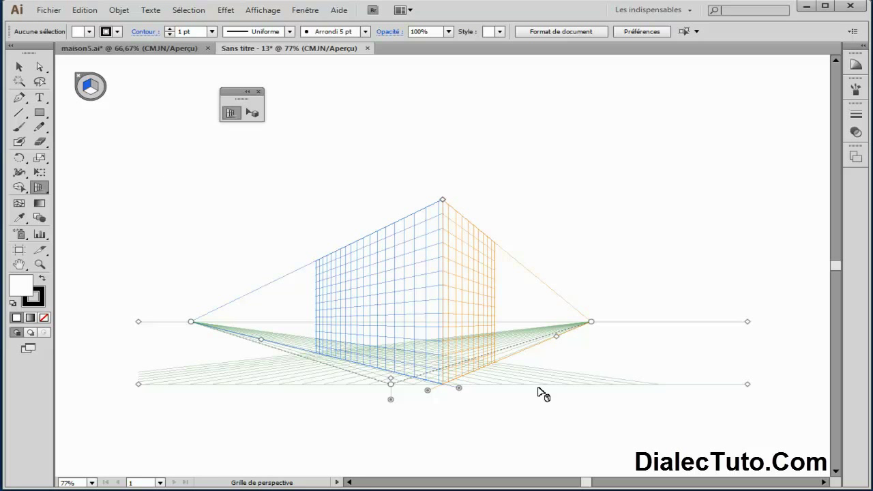
Step: Close 'Sans titre - 13' without saving and start a new document
{"action": "left_click", "coordinate": [170, 48]}
{"action": "left_click", "coordinate": [336, 50]}
{"action": "left_click", "coordinate": [366, 49]}
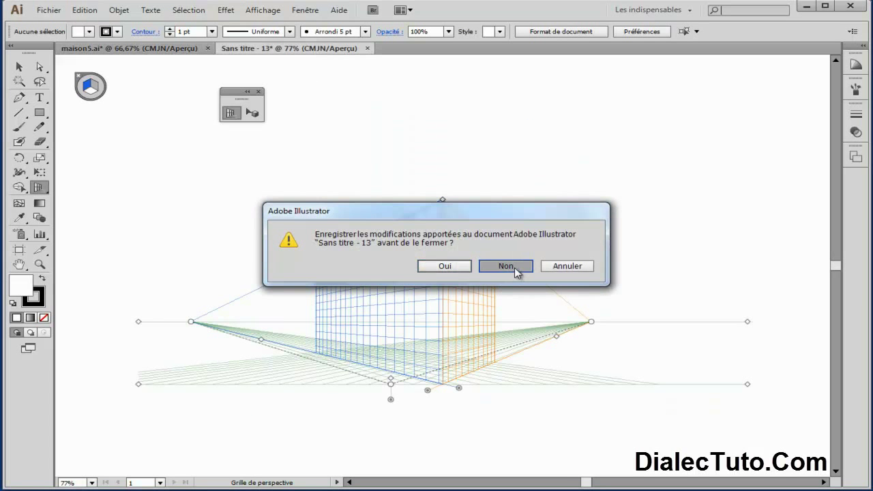
{"action": "left_click", "coordinate": [514, 266]}
{"action": "left_click", "coordinate": [48, 10]}
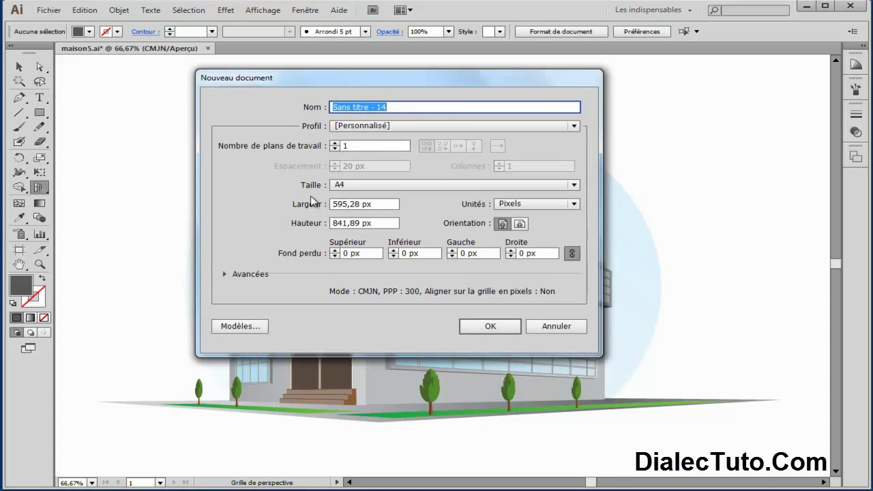
Step: Create the A4 document 'Sans titre - 14', hide its artboard and display the two-point perspective grid
{"action": "left_click", "coordinate": [489, 326]}
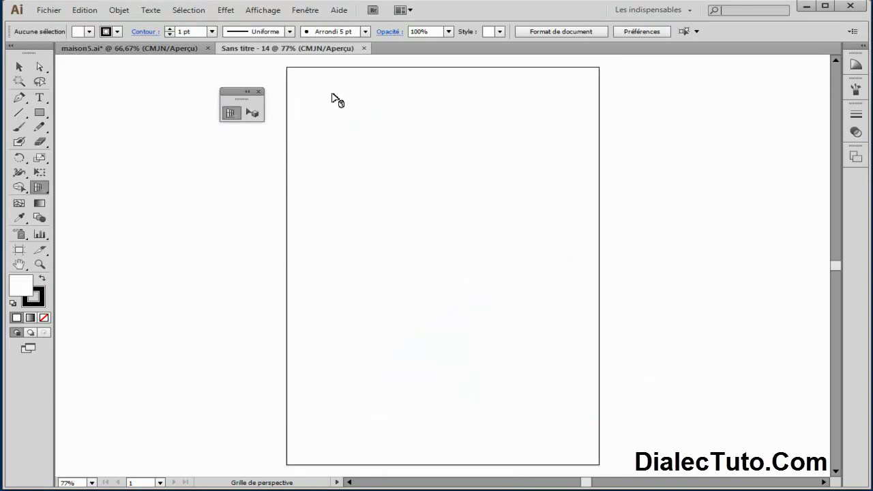
{"action": "left_click", "coordinate": [255, 12]}
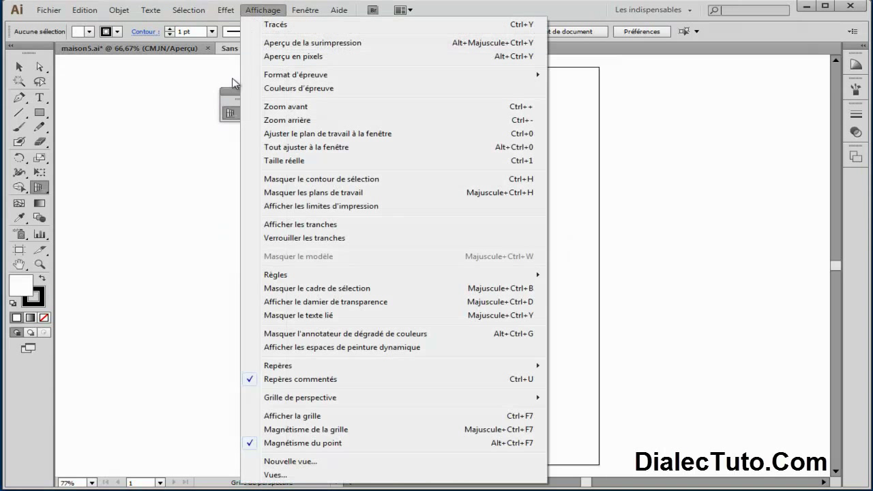
{"action": "left_click", "coordinate": [414, 194]}
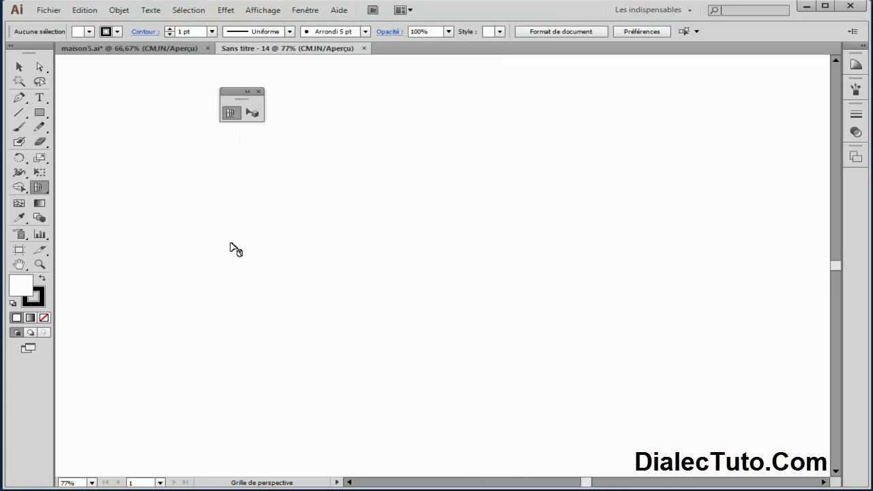
{"action": "left_click", "coordinate": [253, 113]}
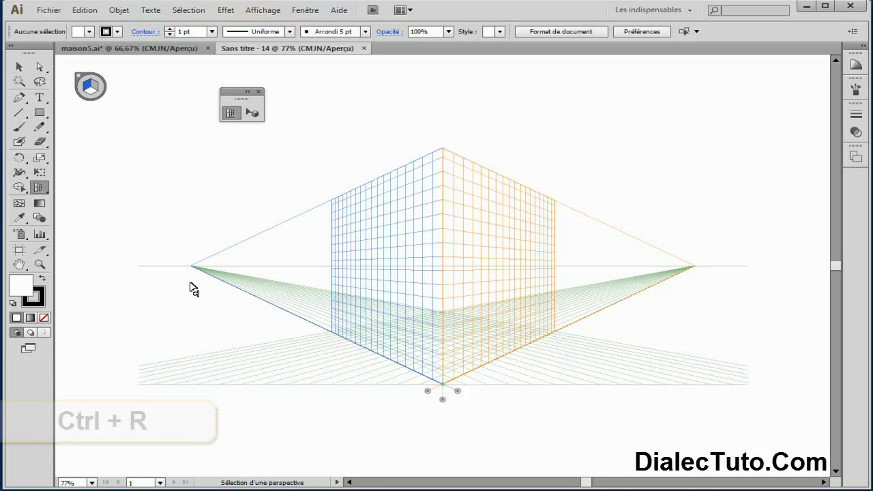
Step: Show the rulers and set their units to centimetres
{"action": "key", "text": "ctrl+r"}
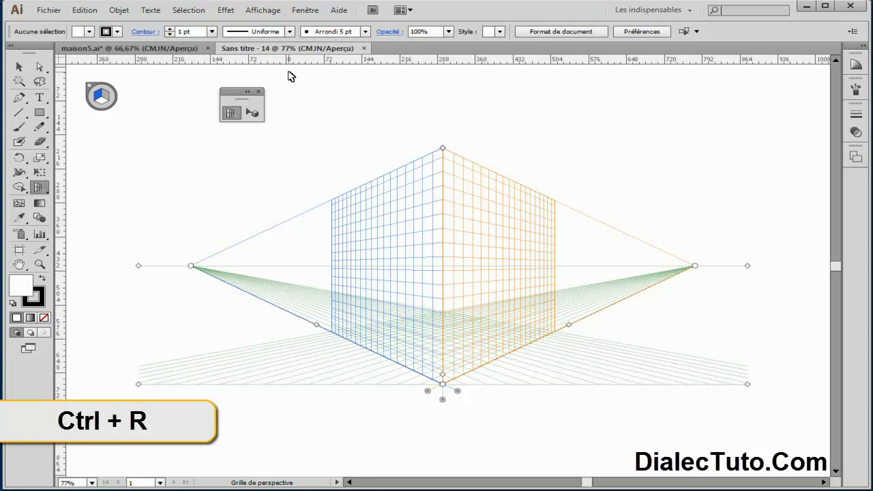
{"action": "right_click", "coordinate": [298, 63]}
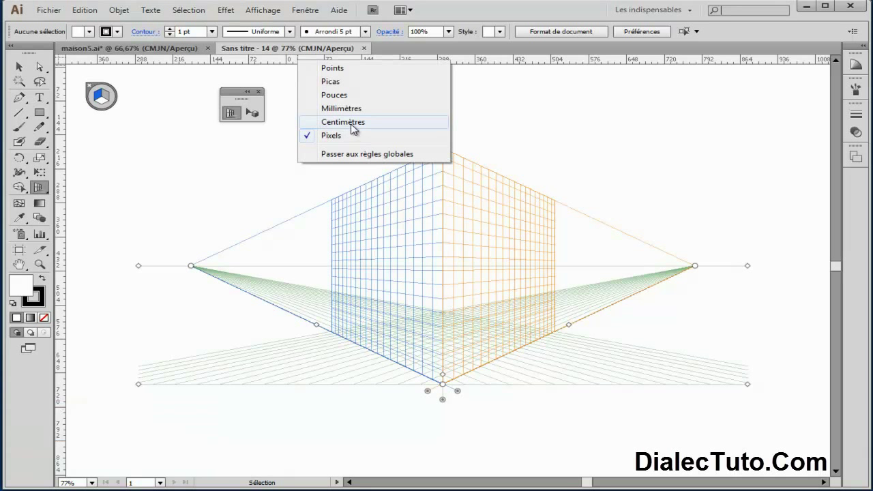
{"action": "left_click", "coordinate": [355, 122]}
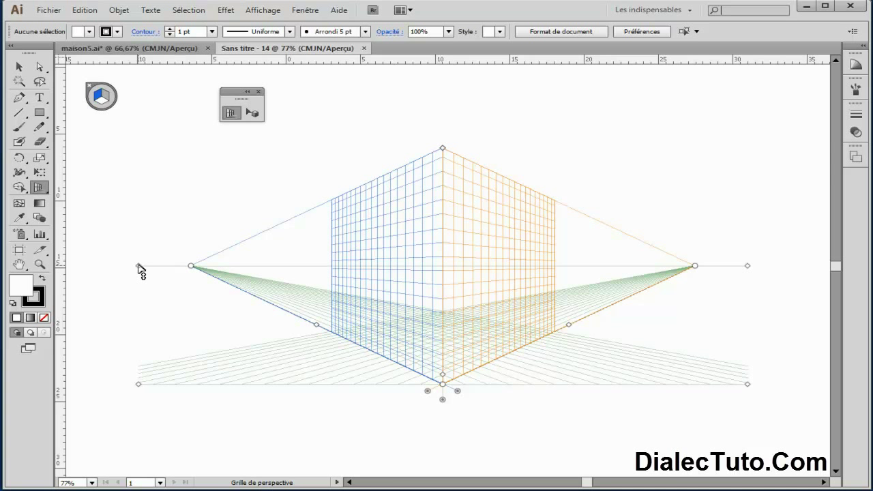
Step: Lower the horizon to about 28.6 pt and move the left vanishing point to -10 cm
{"action": "left_click_drag", "start_coordinate": [140, 269], "coordinate": [136, 363]}
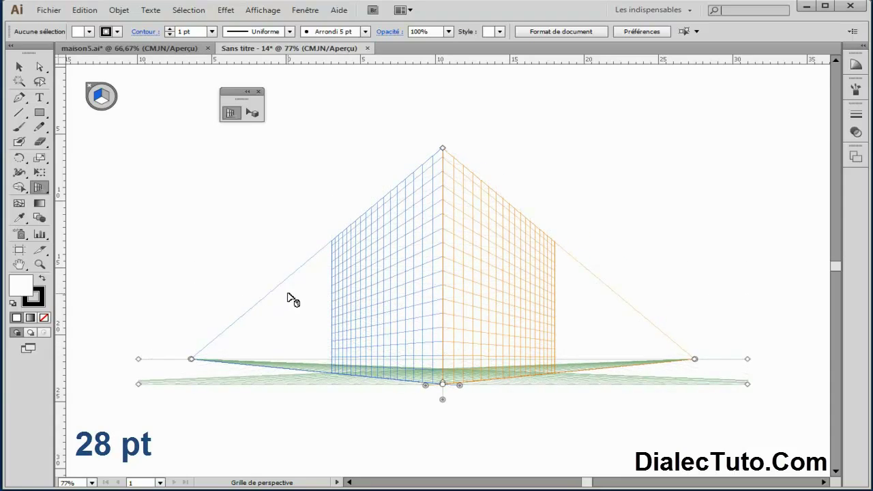
{"action": "key", "text": "ctrl+plus"}
{"action": "key", "text": "ctrl+plus"}
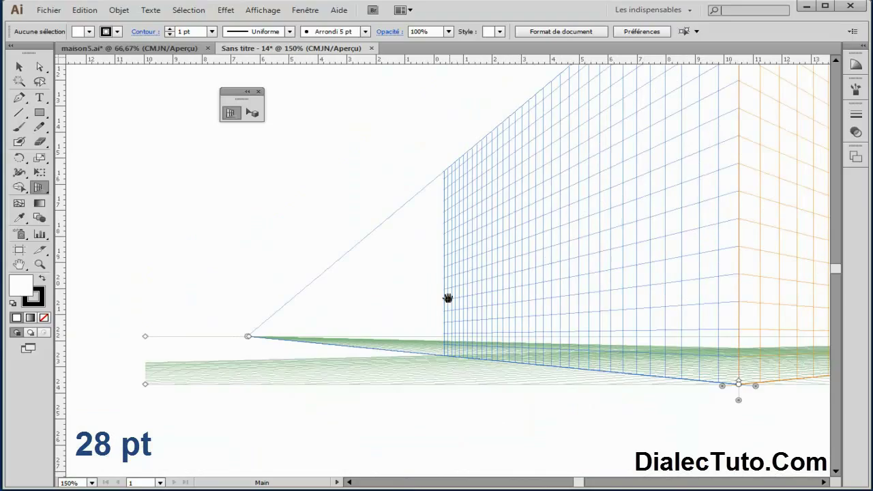
{"action": "left_click_drag", "start_coordinate": [448, 298], "coordinate": [546, 232]}
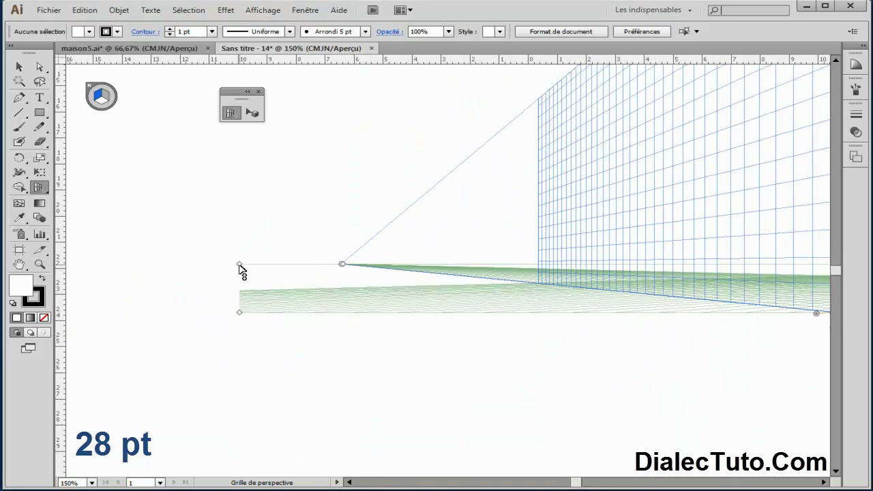
{"action": "left_click_drag", "start_coordinate": [240, 265], "coordinate": [241, 290]}
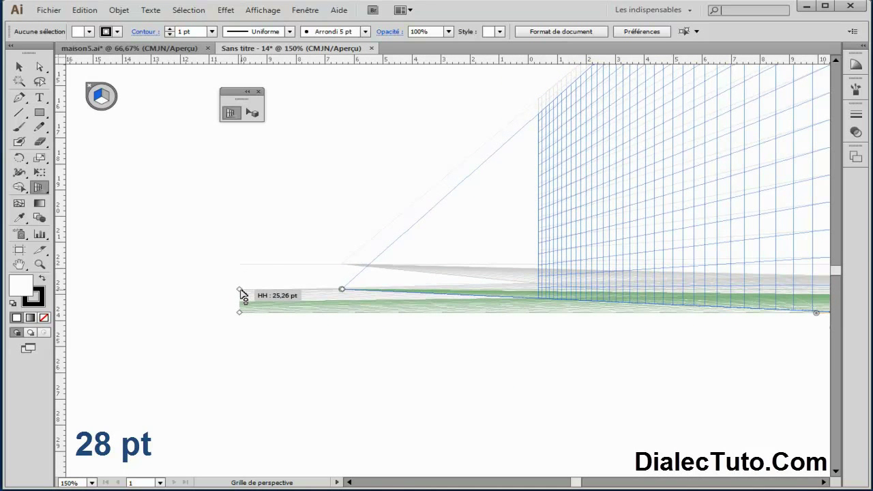
{"action": "left_click_drag", "start_coordinate": [242, 294], "coordinate": [240, 286]}
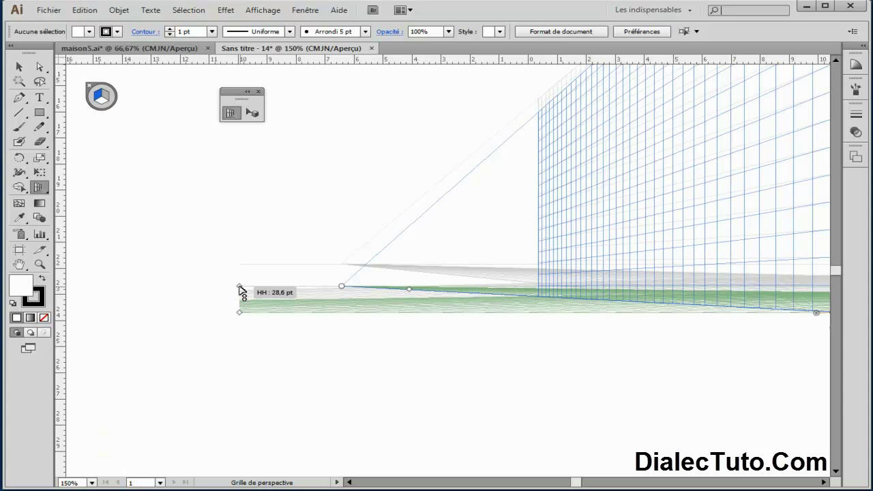
{"action": "left_click_drag", "start_coordinate": [239, 288], "coordinate": [239, 287]}
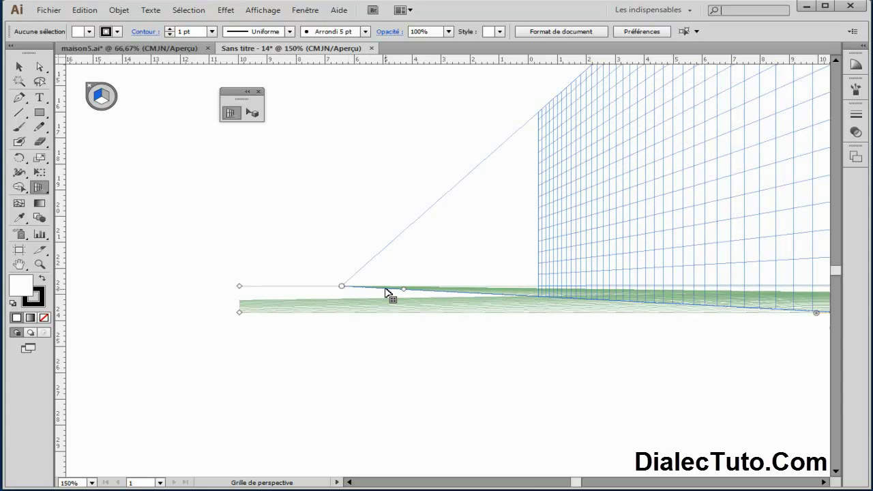
{"action": "left_click_drag", "start_coordinate": [342, 286], "coordinate": [254, 287]}
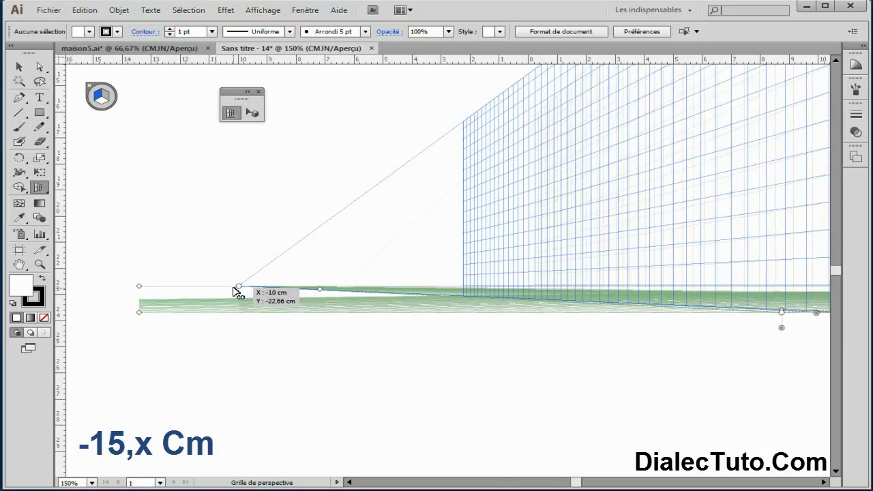
Step: Pull the left vanishing point out to about -15.9 cm along the horizon
{"action": "left_click_drag", "start_coordinate": [255, 287], "coordinate": [214, 288]}
{"action": "left_click_drag", "start_coordinate": [222, 360], "coordinate": [565, 360]}
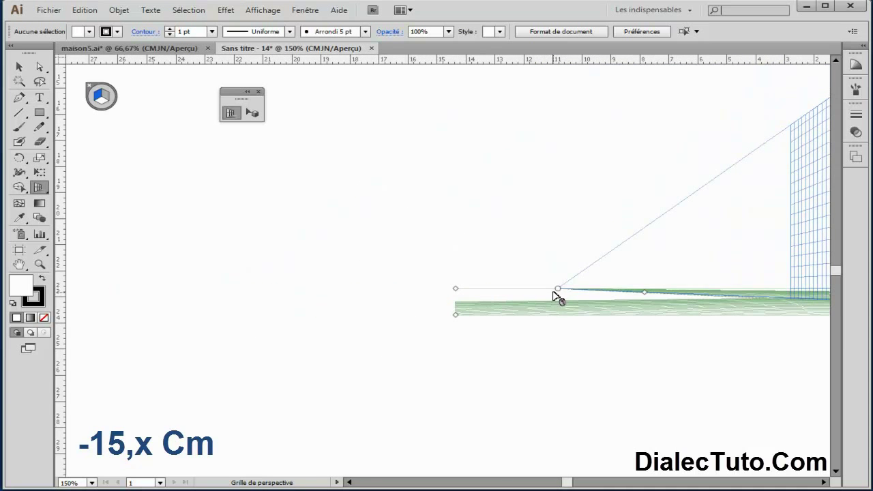
{"action": "left_click_drag", "start_coordinate": [557, 291], "coordinate": [411, 292]}
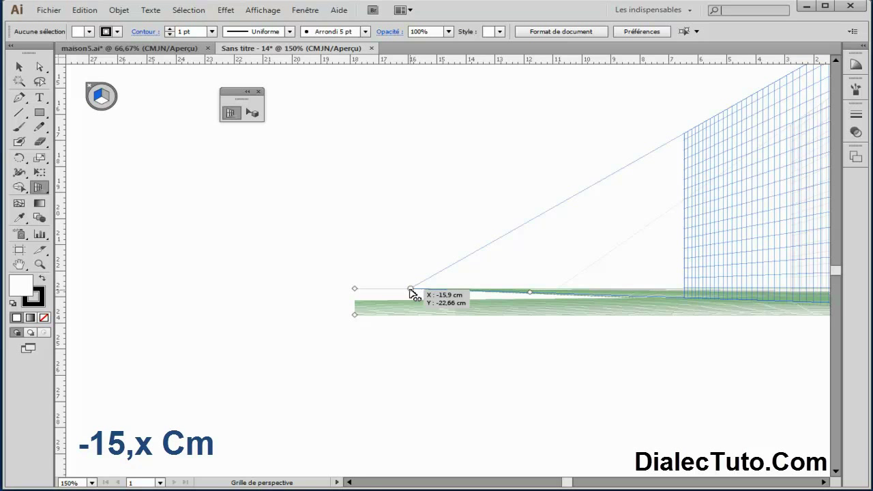
{"action": "left_click_drag", "start_coordinate": [412, 293], "coordinate": [409, 293]}
{"action": "left_click_drag", "start_coordinate": [647, 307], "coordinate": [481, 308]}
{"action": "mouse_move", "coordinate": [857, 289]}
{"action": "left_mouse_down"}
{"action": "mouse_move", "coordinate": [734, 288]}
{"action": "mouse_move", "coordinate": [473, 245]}
{"action": "left_mouse_up"}
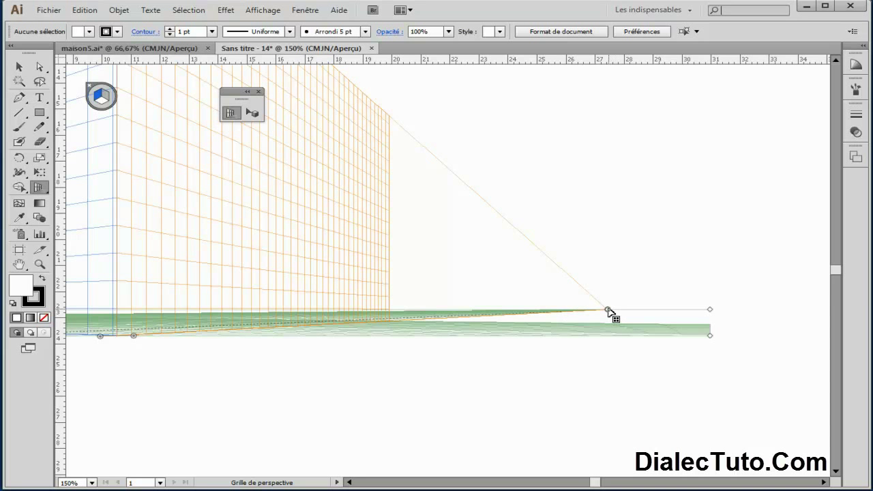
Step: Start dragging the right vanishing point rightward, zooming in to follow it
{"action": "mouse_move", "coordinate": [607, 311]}
{"action": "left_mouse_down"}
{"action": "mouse_move", "coordinate": [580, 314]}
{"action": "mouse_move", "coordinate": [638, 315]}
{"action": "left_mouse_up"}
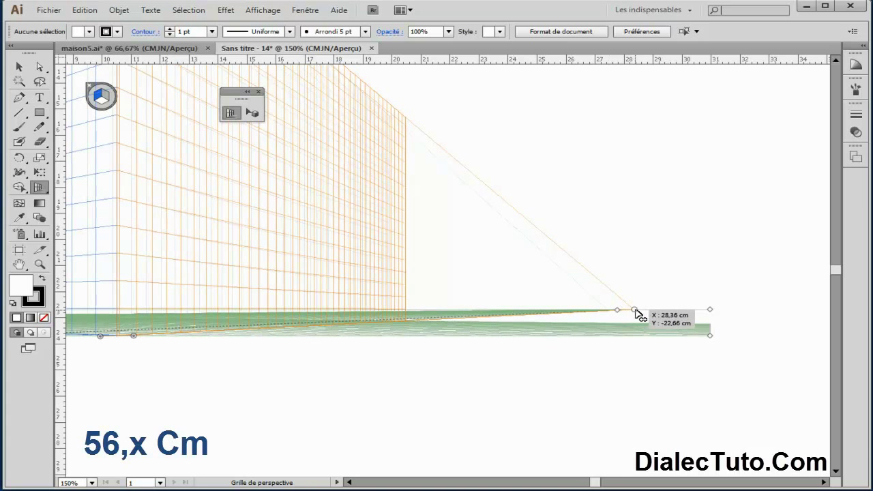
{"action": "left_click_drag", "start_coordinate": [637, 314], "coordinate": [682, 310]}
{"action": "scroll", "coordinate": [499, 384], "scroll_direction": "right", "scroll_amount": 5}
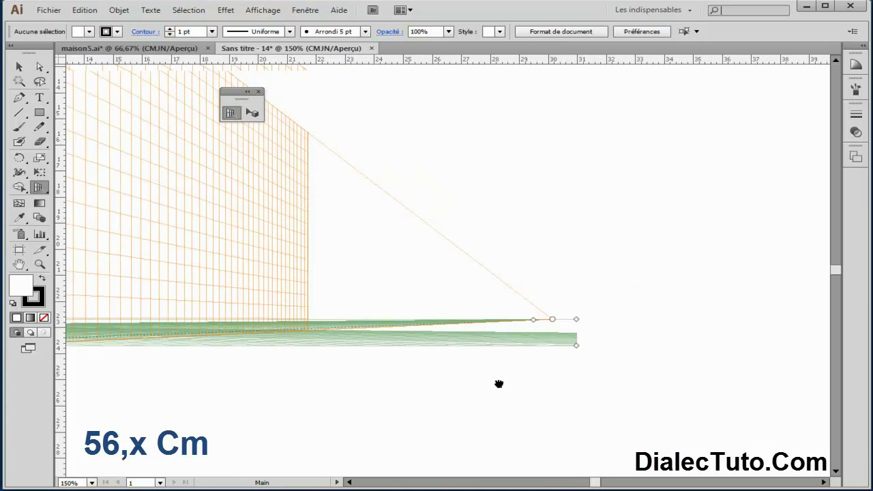
{"action": "key", "text": "ctrl+plus"}
{"action": "left_click_drag", "start_coordinate": [514, 367], "coordinate": [690, 368]}
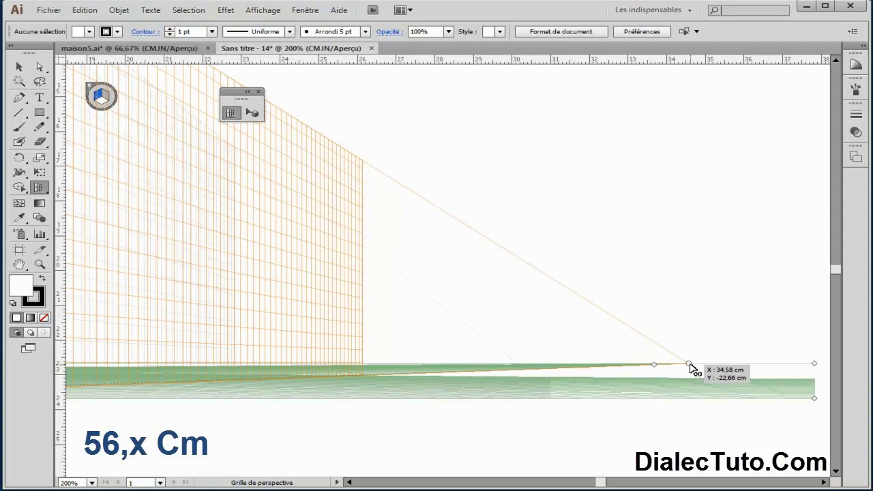
{"action": "scroll", "coordinate": [656, 429], "scroll_direction": "right", "scroll_amount": 5}
{"action": "left_click_drag", "start_coordinate": [429, 374], "coordinate": [709, 376]}
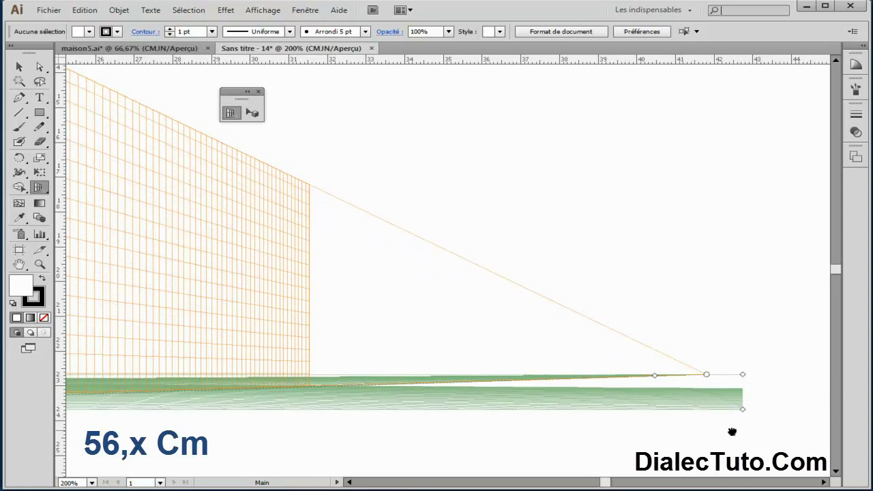
{"action": "scroll", "coordinate": [456, 404], "scroll_direction": "right", "scroll_amount": 5}
Step: Push the right vanishing point out to about 56.2 cm, then zoom out to see the grid
{"action": "left_click_drag", "start_coordinate": [431, 375], "coordinate": [639, 382]}
{"action": "left_click_drag", "start_coordinate": [639, 445], "coordinate": [329, 444]}
{"action": "left_click_drag", "start_coordinate": [330, 379], "coordinate": [567, 382]}
{"action": "left_click_drag", "start_coordinate": [503, 429], "coordinate": [277, 436]}
{"action": "left_click_drag", "start_coordinate": [342, 386], "coordinate": [455, 387]}
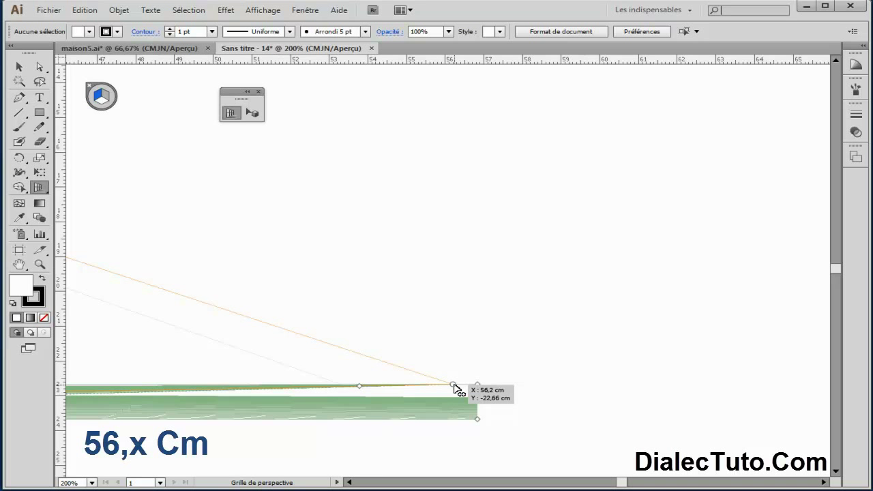
{"action": "left_click_drag", "start_coordinate": [457, 389], "coordinate": [454, 388]}
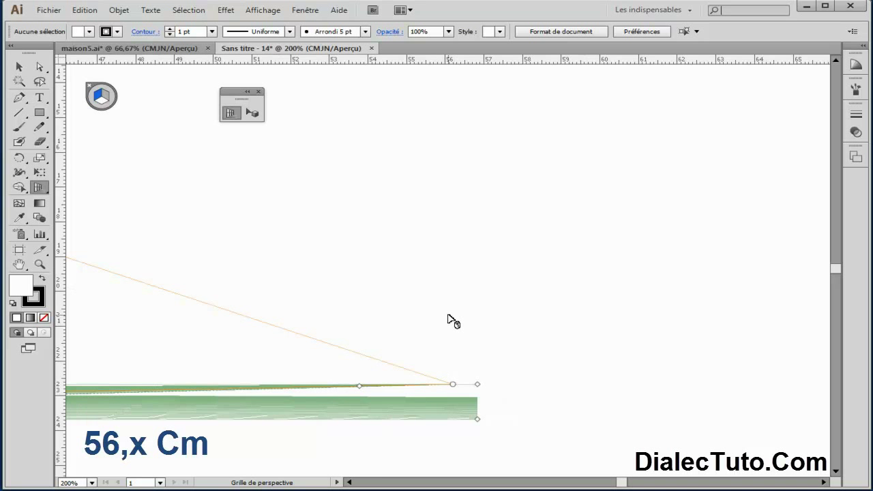
{"action": "key", "text": "ctrl+minus"}
{"action": "key", "text": "ctrl+minus"}
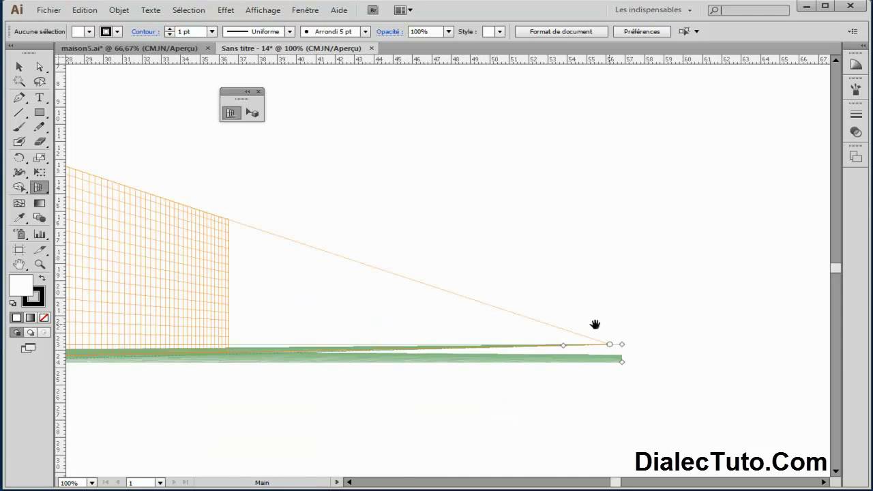
{"action": "key", "text": "ctrl+minus"}
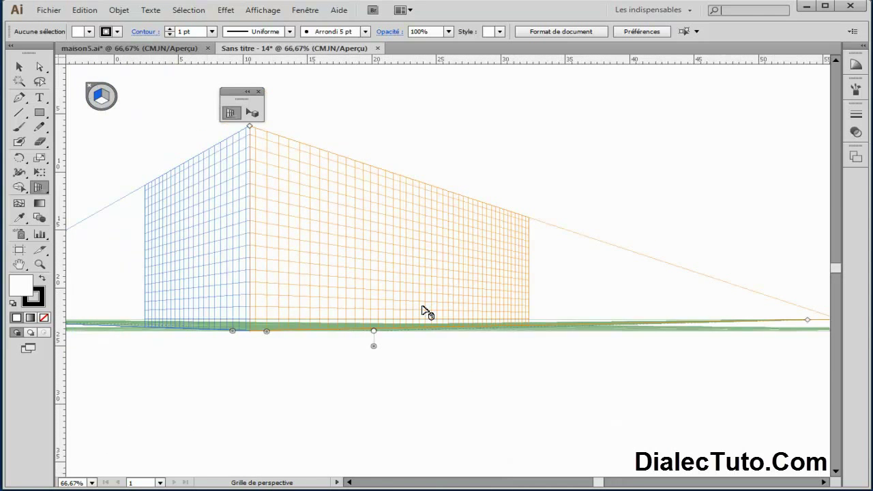
{"action": "key", "text": "ctrl+minus"}
Step: Pan the view to recentre the widened perspective grid
{"action": "left_click_drag", "start_coordinate": [326, 311], "coordinate": [553, 396]}
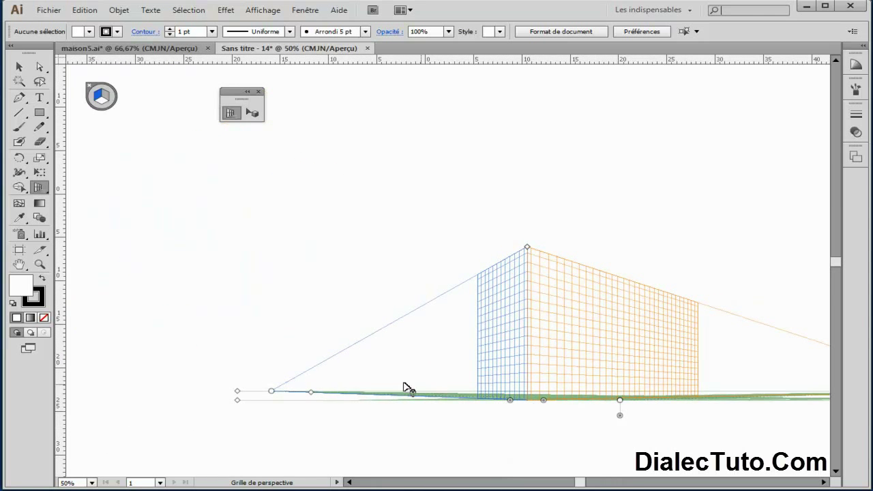
{"action": "left_click_drag", "start_coordinate": [518, 432], "coordinate": [451, 404]}
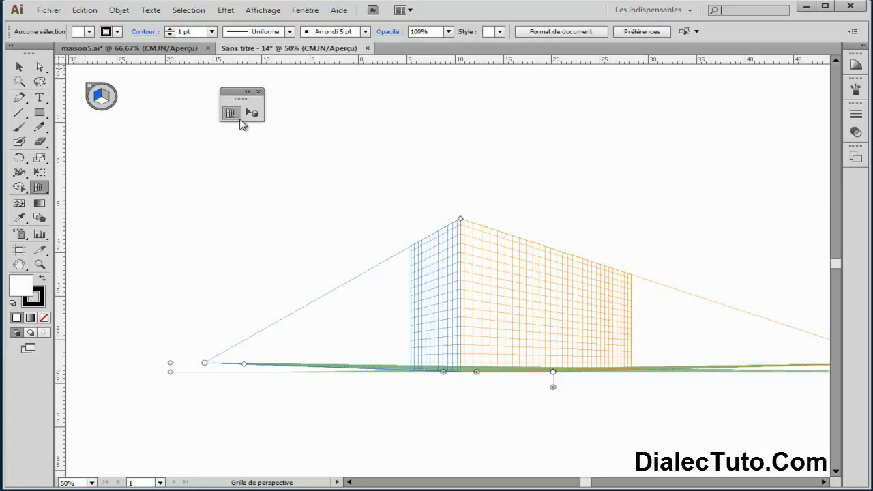
Step: Tear off the shape tools into a floating panel and bring up the Gradient panel
{"action": "left_click_drag", "start_coordinate": [39, 111], "coordinate": [185, 149]}
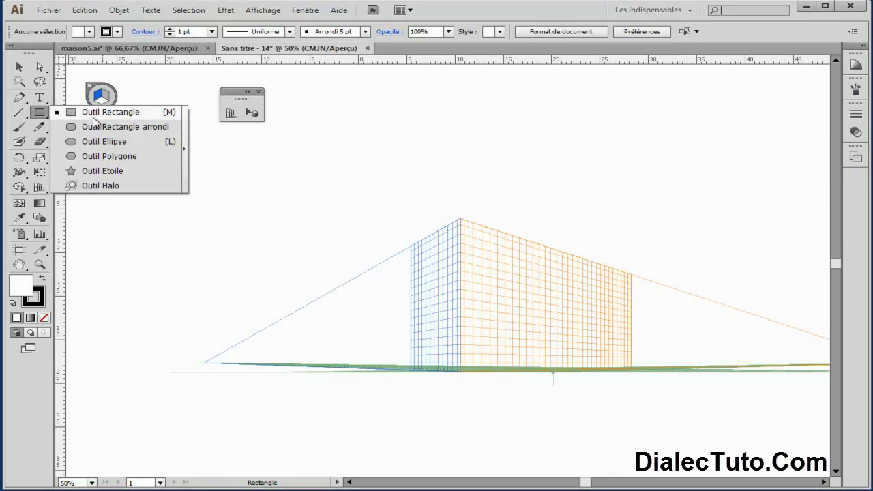
{"action": "left_click_drag", "start_coordinate": [107, 123], "coordinate": [420, 102]}
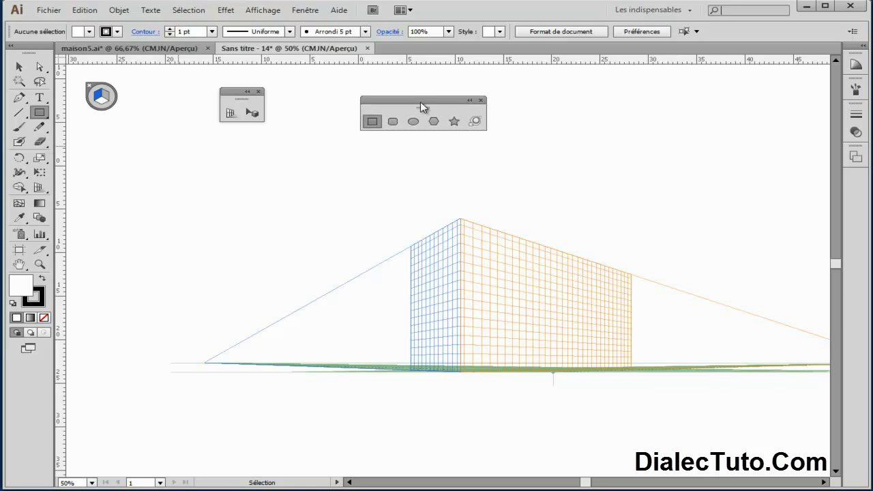
{"action": "double_click", "coordinate": [39, 203]}
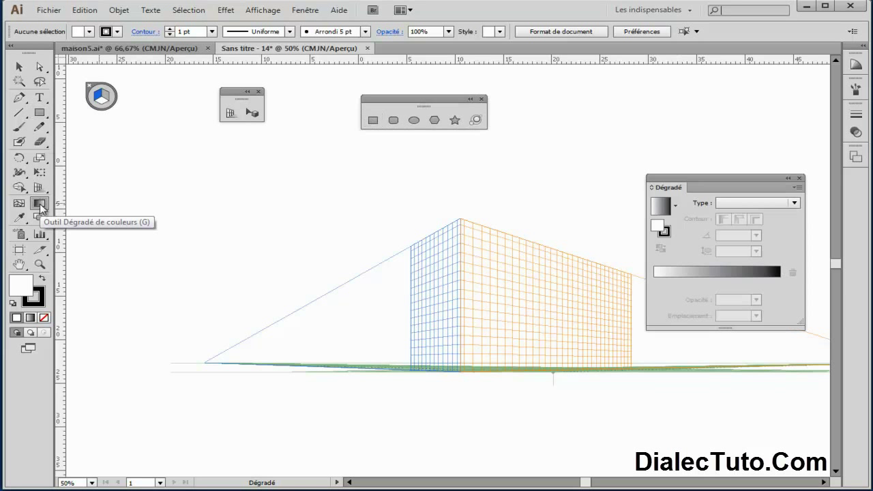
{"action": "left_click_drag", "start_coordinate": [712, 178], "coordinate": [705, 95]}
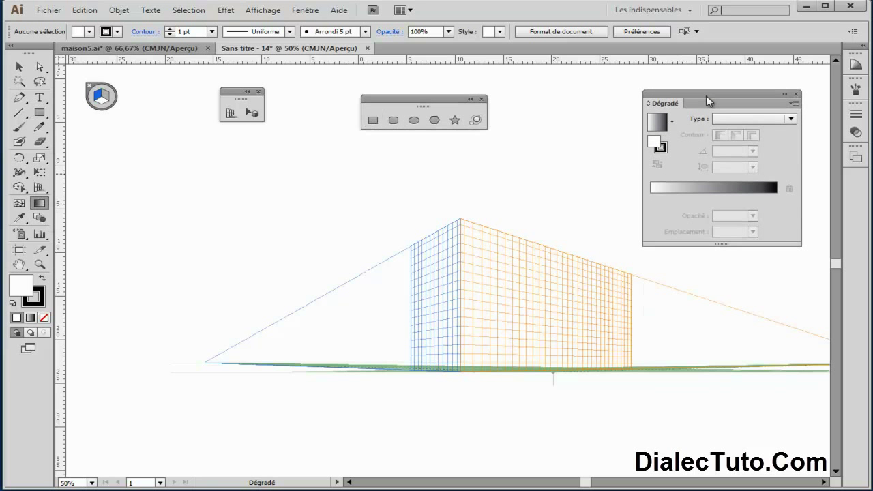
Step: Open the Couleur and Nuancier panels and arrange them around the canvas
{"action": "left_click", "coordinate": [301, 10]}
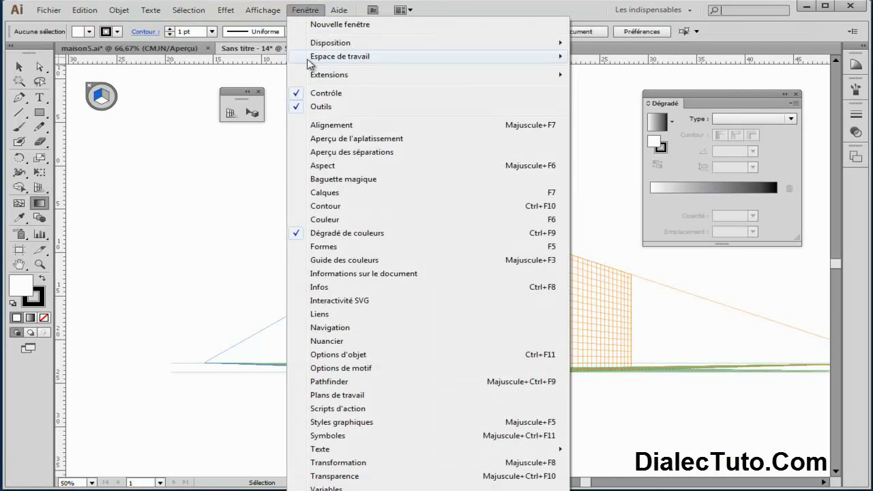
{"action": "left_click", "coordinate": [333, 219]}
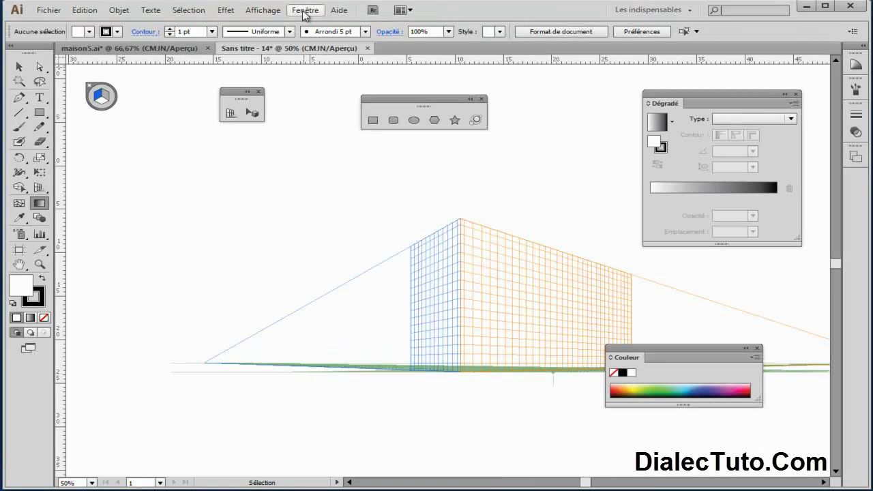
{"action": "left_click", "coordinate": [305, 10]}
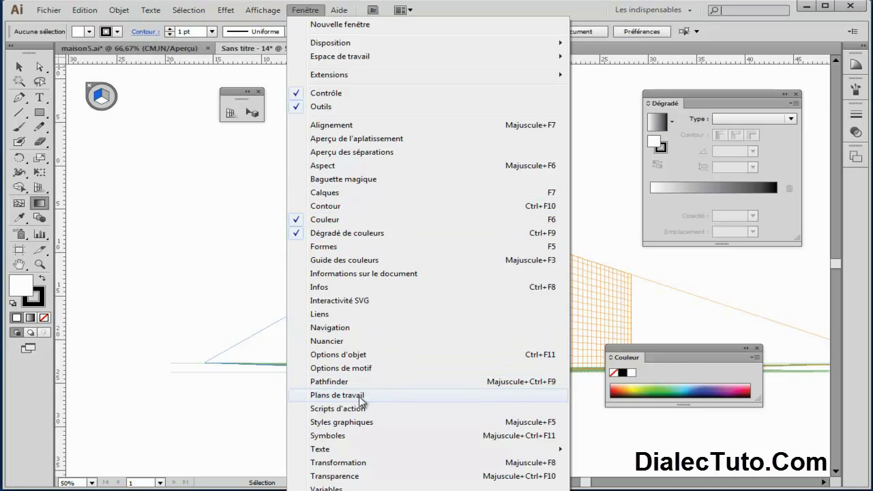
{"action": "left_click", "coordinate": [341, 341]}
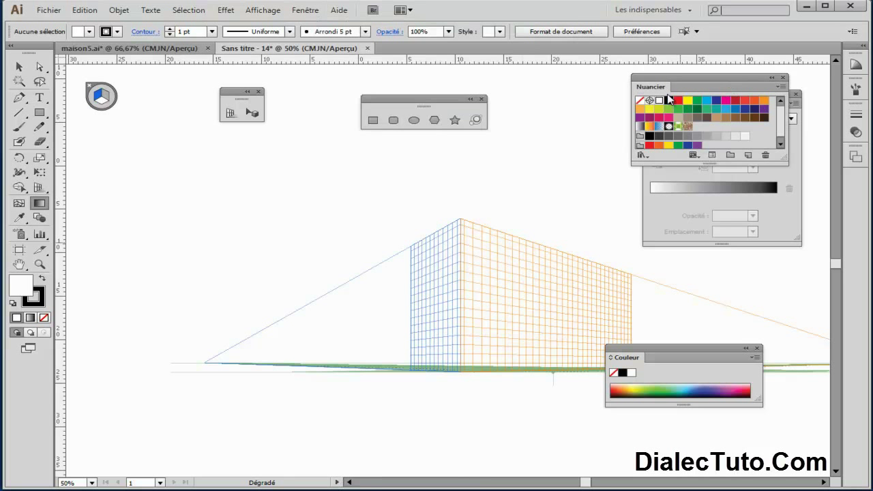
{"action": "left_click_drag", "start_coordinate": [729, 77], "coordinate": [199, 161]}
{"action": "left_click_drag", "start_coordinate": [688, 347], "coordinate": [735, 319]}
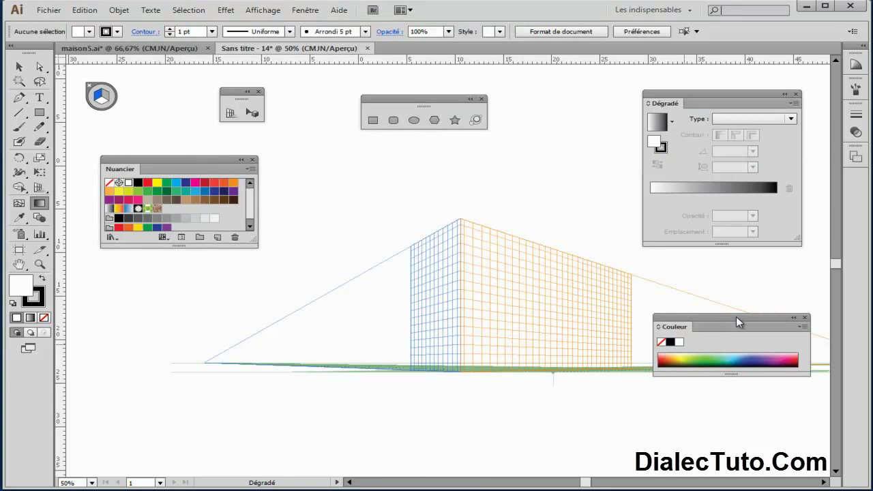
Step: Zoom in, pick the Perspective Selection tool and bring the stroke colour forward
{"action": "key", "text": "ctrl+plus"}
{"action": "key", "text": "ctrl+plus"}
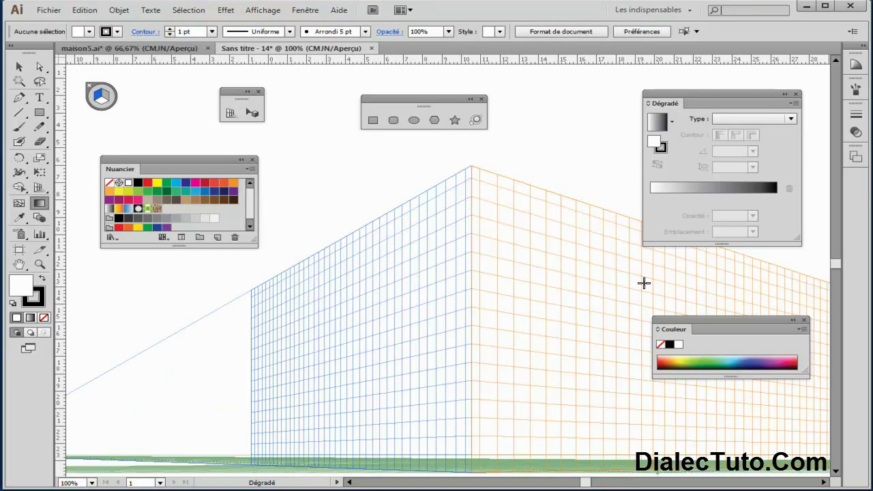
{"action": "scroll", "coordinate": [483, 288], "scroll_direction": "down", "scroll_amount": 2}
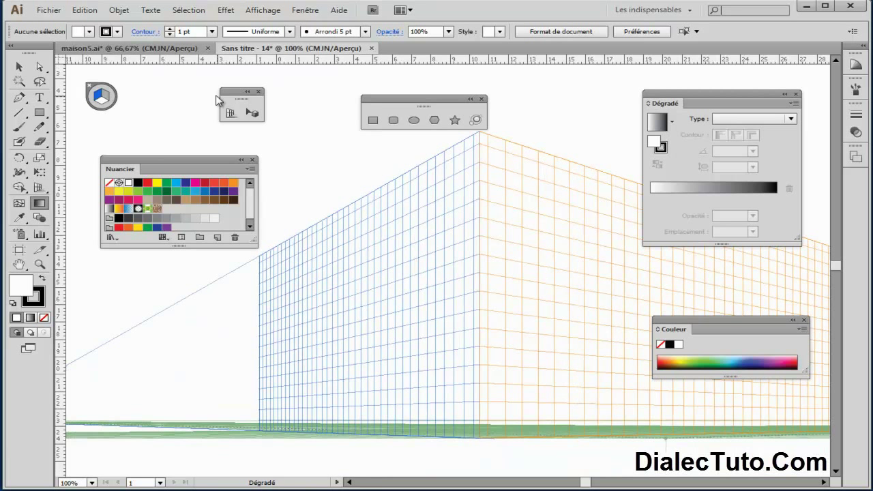
{"action": "left_click", "coordinate": [254, 113]}
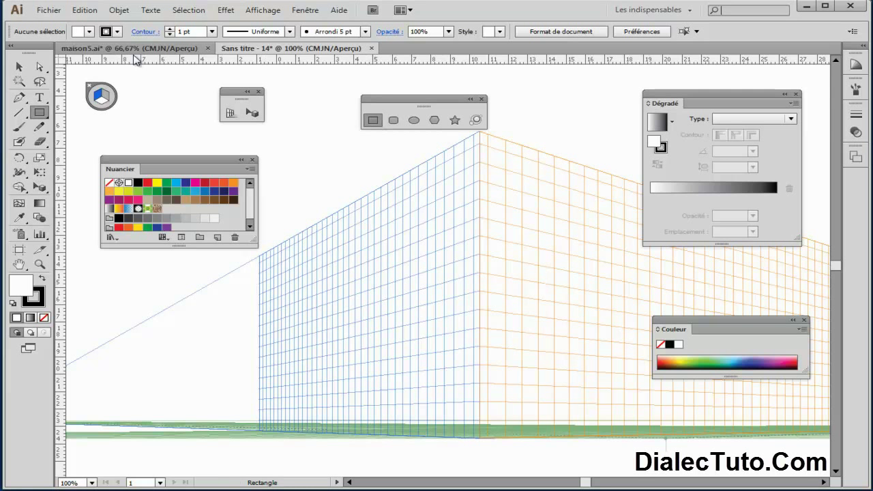
{"action": "left_click", "coordinate": [117, 32]}
{"action": "left_click", "coordinate": [449, 17]}
{"action": "left_click", "coordinate": [41, 304]}
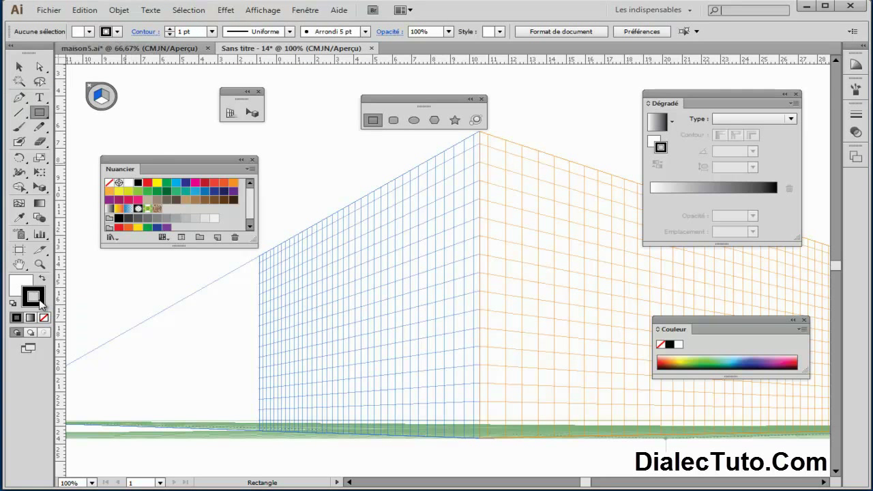
Step: Set stroke to none and fill to orange, then draw a rectangle over the left grid plane
{"action": "left_click", "coordinate": [44, 318]}
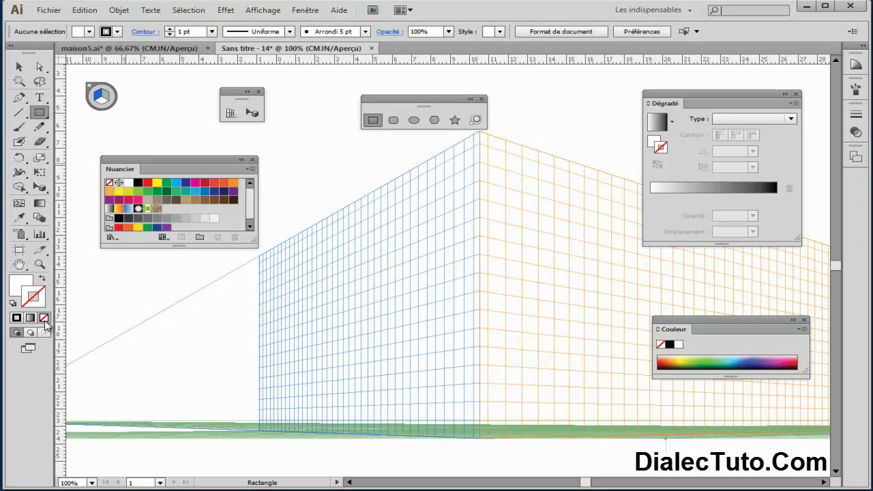
{"action": "left_click", "coordinate": [27, 288]}
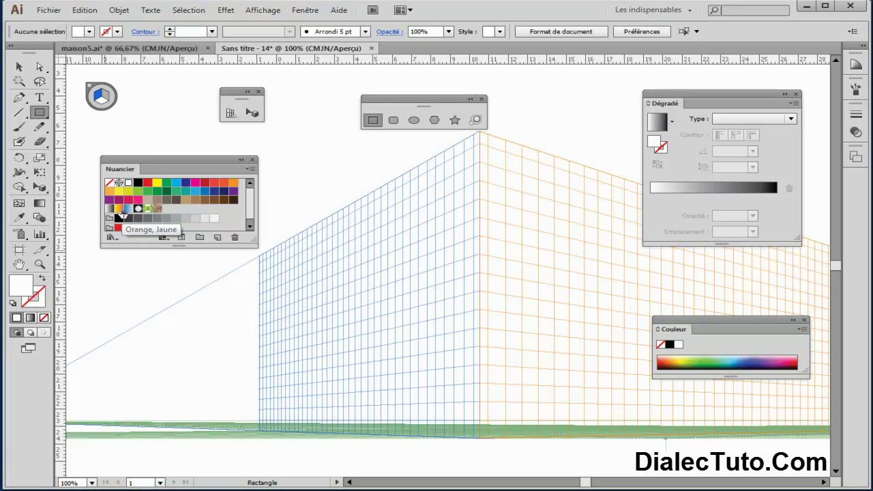
{"action": "left_click", "coordinate": [111, 193]}
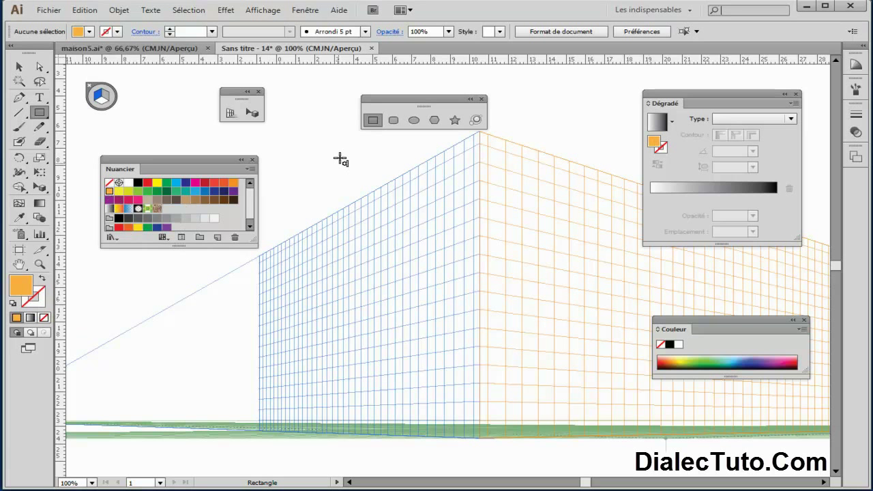
{"action": "left_click_drag", "start_coordinate": [416, 106], "coordinate": [417, 94]}
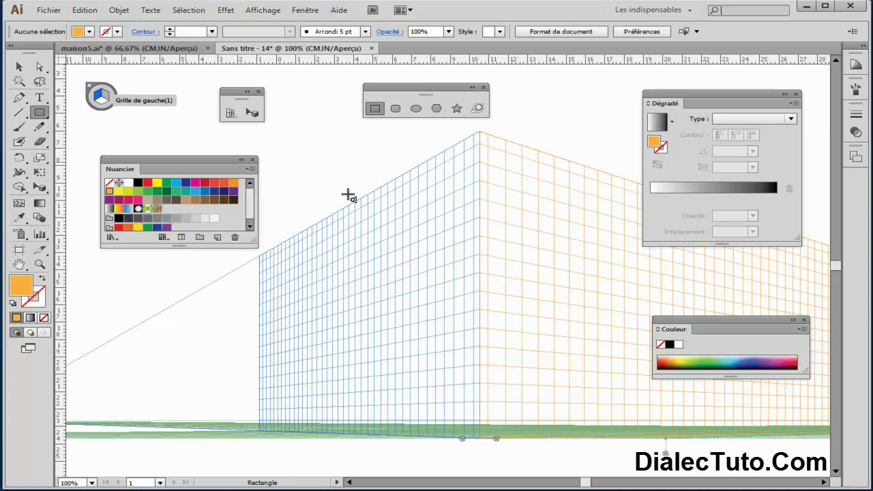
{"action": "mouse_move", "coordinate": [479, 133]}
{"action": "left_mouse_down"}
{"action": "mouse_move", "coordinate": [477, 301]}
{"action": "mouse_move", "coordinate": [459, 403]}
{"action": "mouse_move", "coordinate": [467, 432]}
{"action": "mouse_move", "coordinate": [343, 444]}
{"action": "mouse_move", "coordinate": [243, 430]}
{"action": "left_mouse_up"}
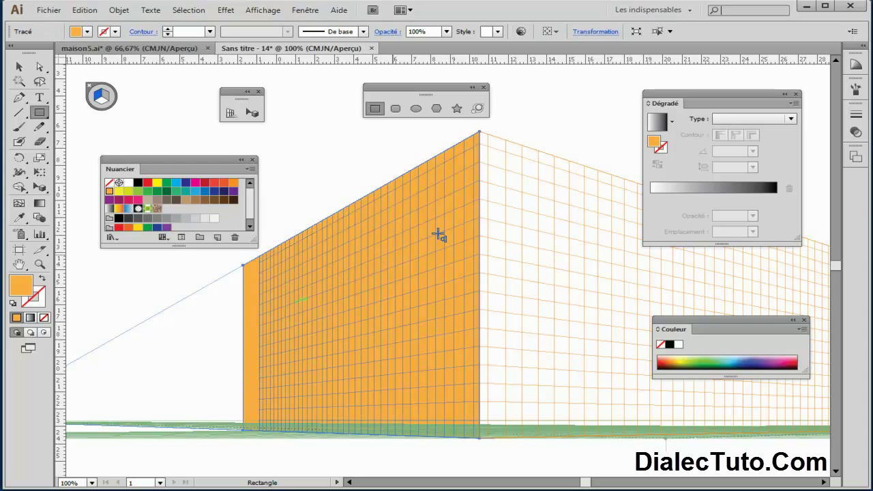
Step: Give the left wall a default gradient fill, with the Dégradé panel placed below the swatches
{"action": "left_click", "coordinate": [656, 122]}
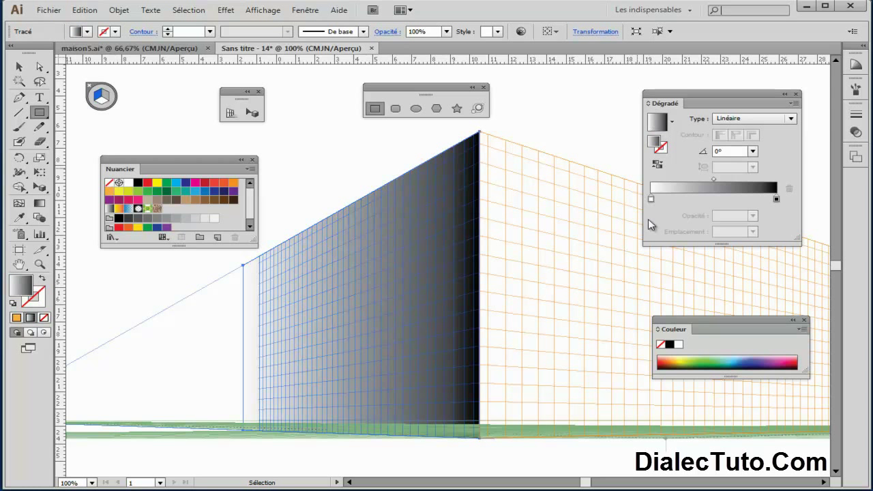
{"action": "left_click_drag", "start_coordinate": [719, 107], "coordinate": [632, 227]}
{"action": "left_click_drag", "start_coordinate": [226, 159], "coordinate": [791, 97]}
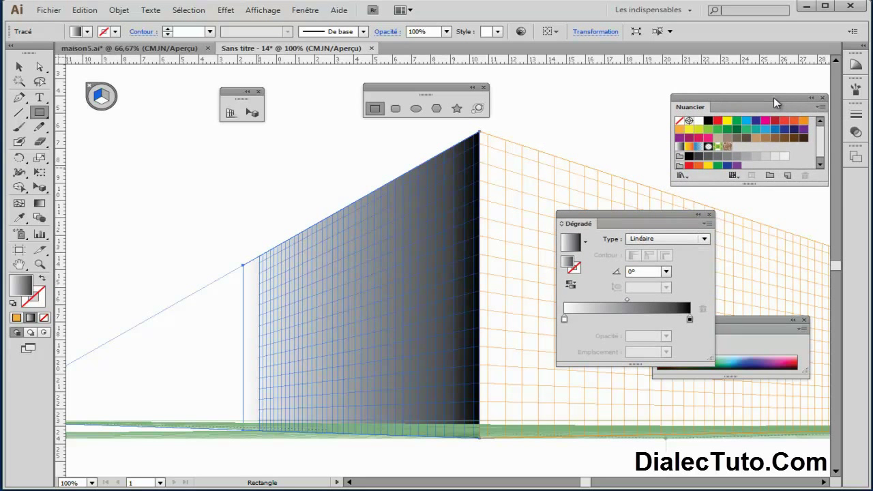
{"action": "left_click_drag", "start_coordinate": [767, 329], "coordinate": [736, 381]}
{"action": "left_click_drag", "start_coordinate": [669, 222], "coordinate": [772, 201]}
Step: Colour the gradient stops: 30% grey on the left and a light swatch on the right
{"action": "left_click", "coordinate": [669, 303]}
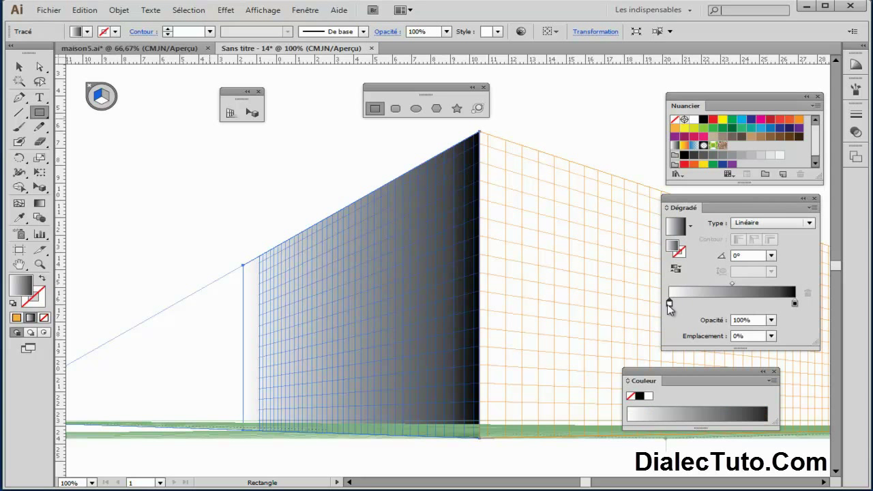
{"action": "left_click_drag", "start_coordinate": [751, 155], "coordinate": [670, 308]}
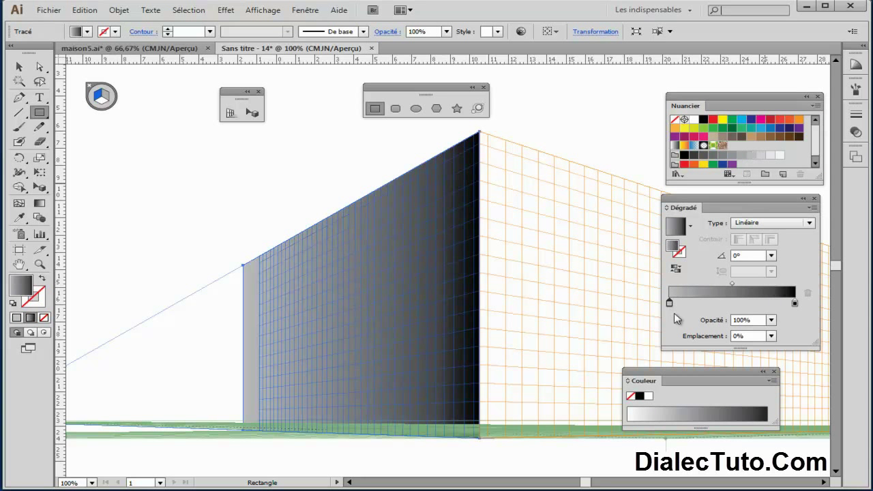
{"action": "left_click_drag", "start_coordinate": [771, 157], "coordinate": [798, 309]}
{"action": "left_click_drag", "start_coordinate": [795, 304], "coordinate": [794, 304]}
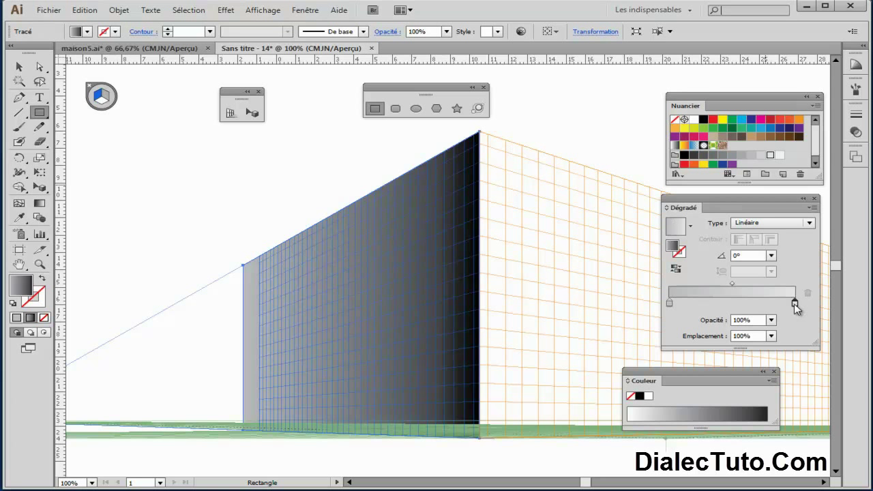
{"action": "left_click", "coordinate": [770, 164]}
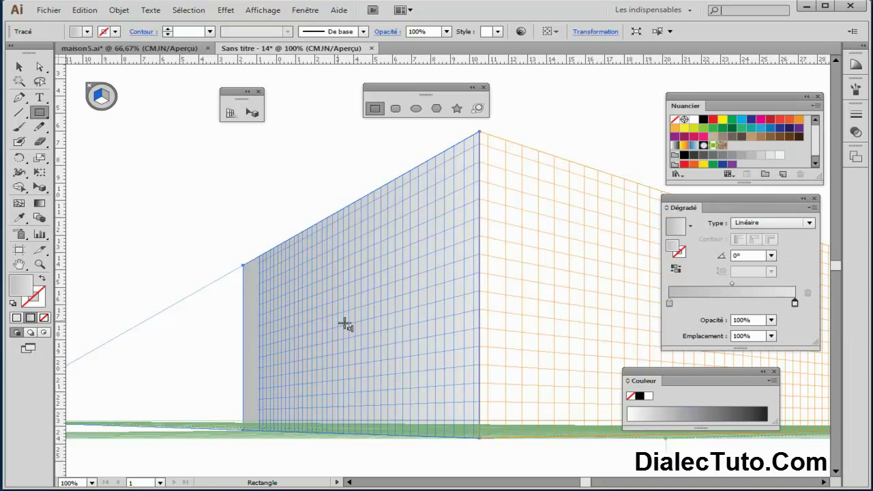
Step: Angle the wall's linear gradient diagonally at -131.2°, then deselect the wall
{"action": "left_click", "coordinate": [39, 203]}
{"action": "left_click_drag", "start_coordinate": [296, 205], "coordinate": [391, 338]}
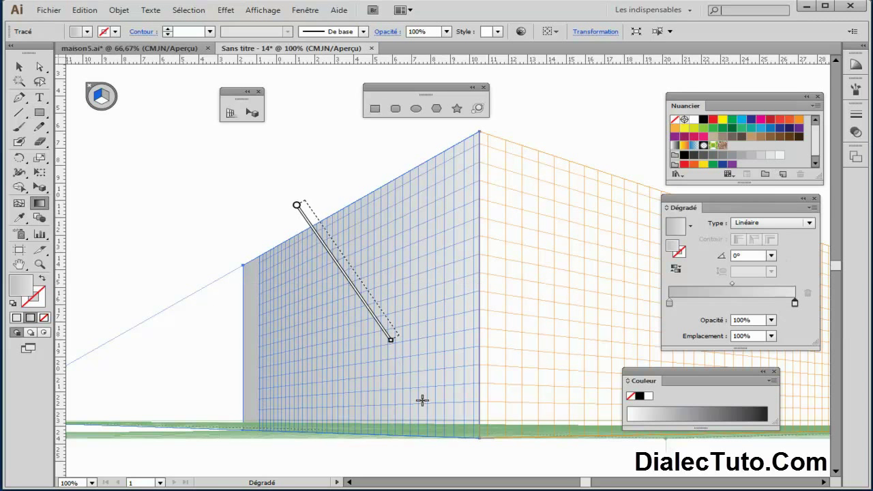
{"action": "left_click_drag", "start_coordinate": [508, 134], "coordinate": [306, 360]}
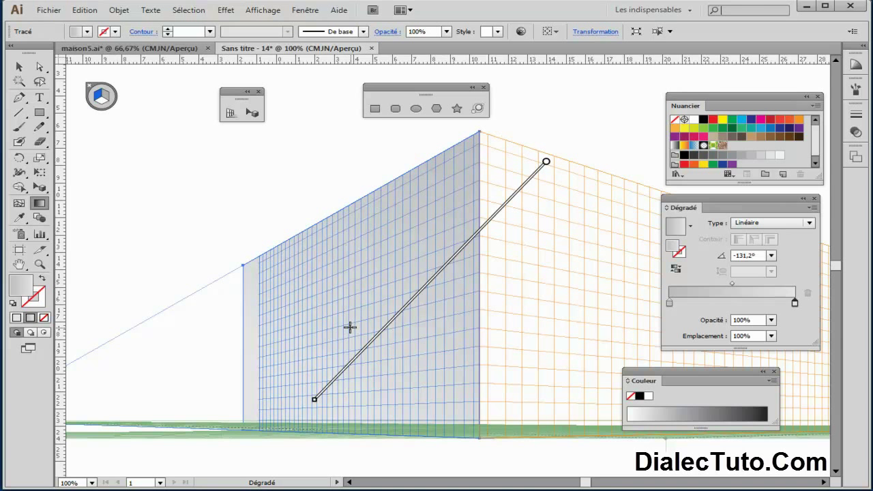
{"action": "key", "text": "ctrl+minus"}
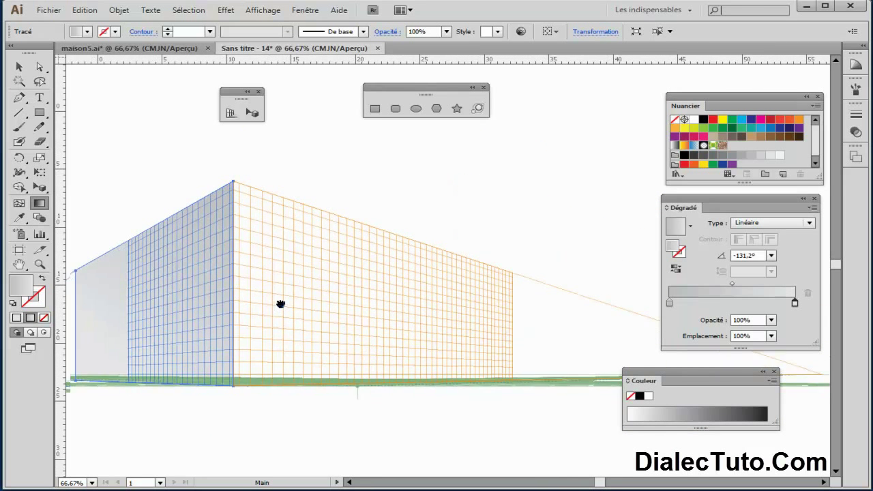
{"action": "left_click_drag", "start_coordinate": [348, 313], "coordinate": [201, 304]}
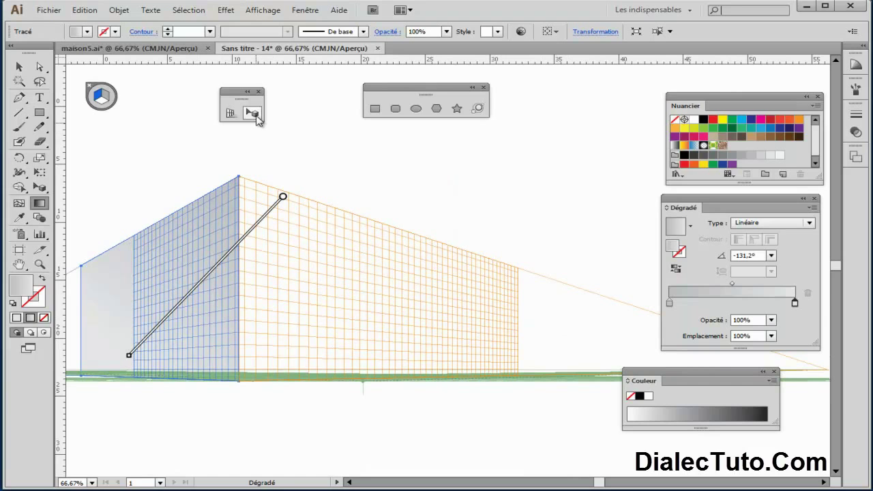
{"action": "left_click", "coordinate": [256, 118]}
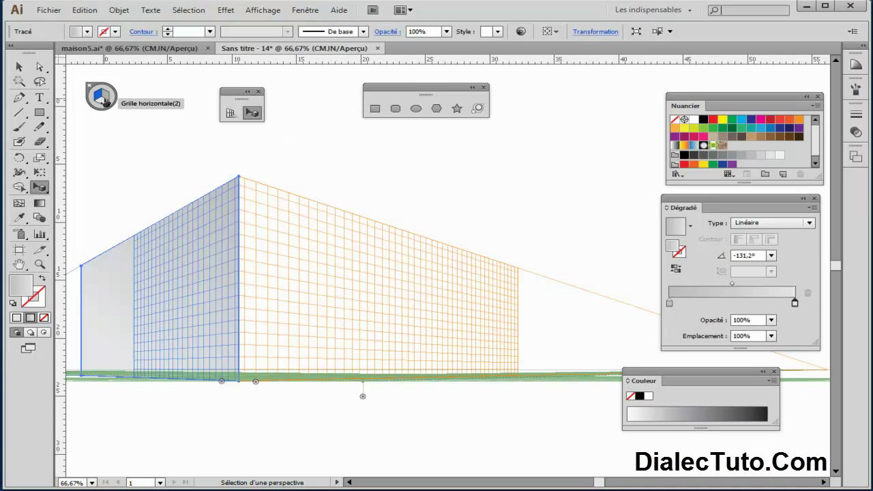
{"action": "left_click", "coordinate": [136, 137]}
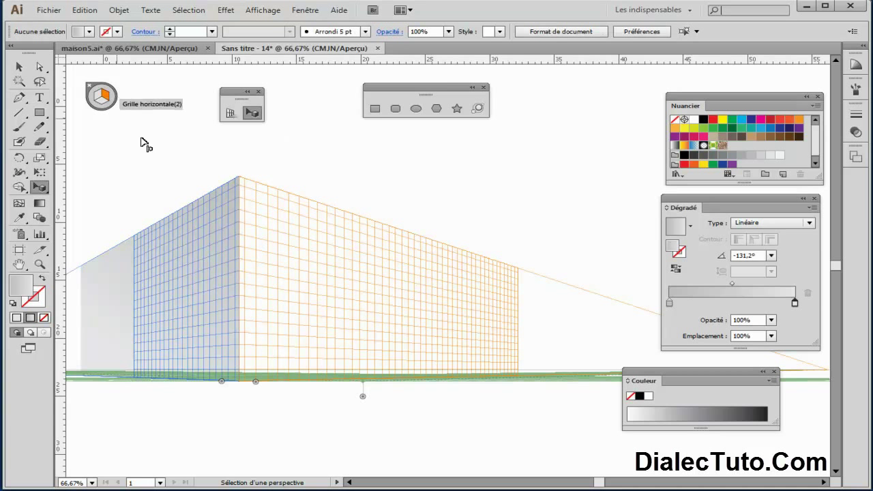
Step: Draw the right wall as a perspective rectangle on the right plane, starting at the building corner
{"action": "left_click", "coordinate": [374, 109]}
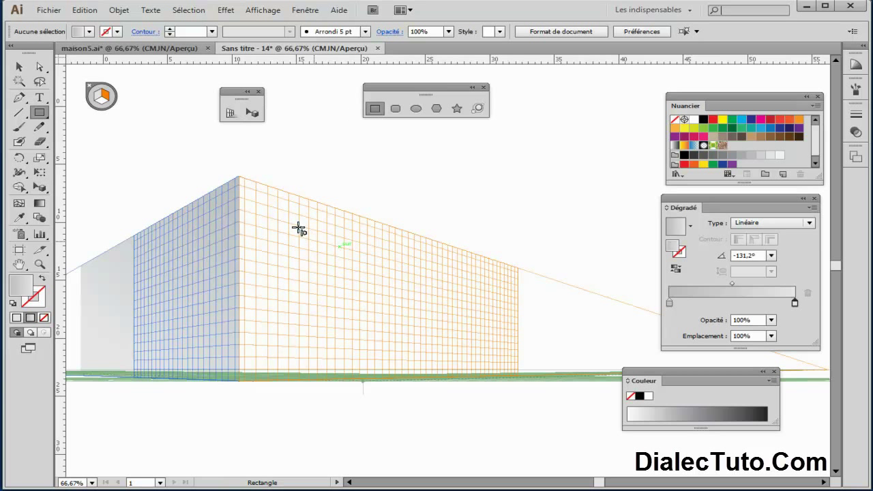
{"action": "left_click_drag", "start_coordinate": [239, 178], "coordinate": [507, 307]}
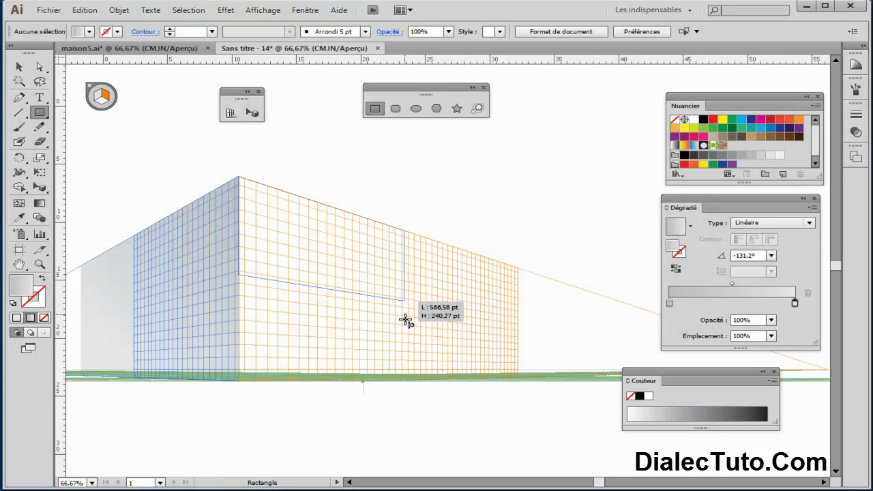
{"action": "mouse_move", "coordinate": [507, 307]}
{"action": "left_mouse_down"}
{"action": "mouse_move", "coordinate": [376, 355]}
{"action": "mouse_move", "coordinate": [420, 382]}
{"action": "mouse_move", "coordinate": [426, 377]}
{"action": "left_mouse_up"}
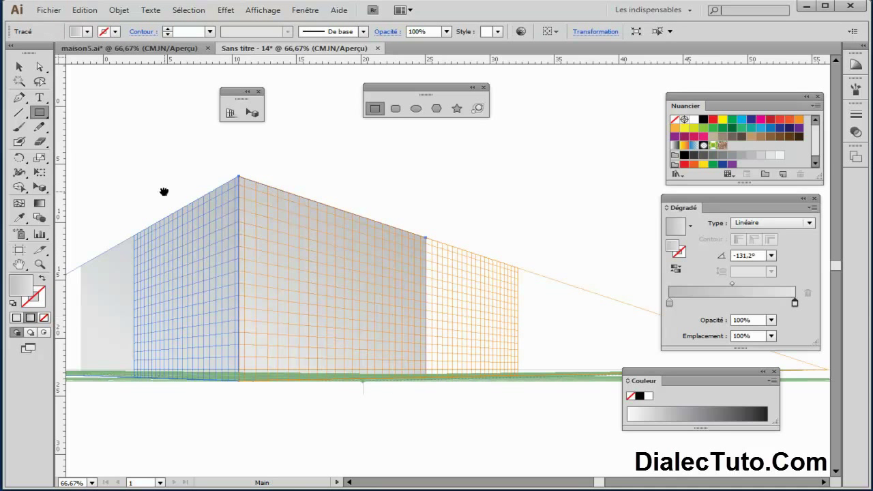
{"action": "left_click_drag", "start_coordinate": [166, 191], "coordinate": [252, 205]}
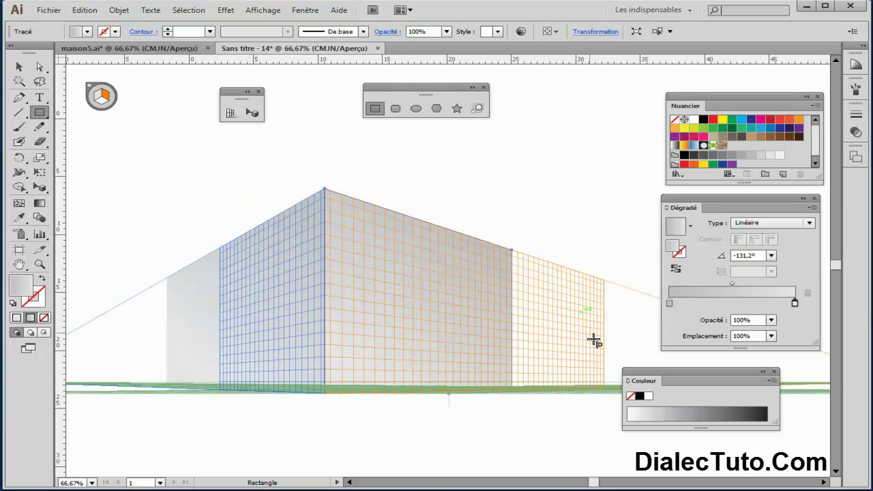
{"action": "left_click", "coordinate": [271, 12]}
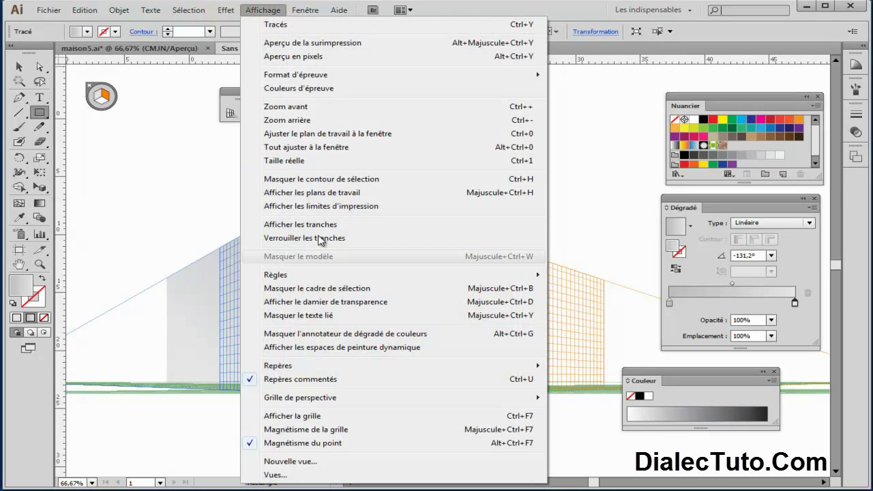
{"action": "mouse_move", "coordinate": [307, 397]}
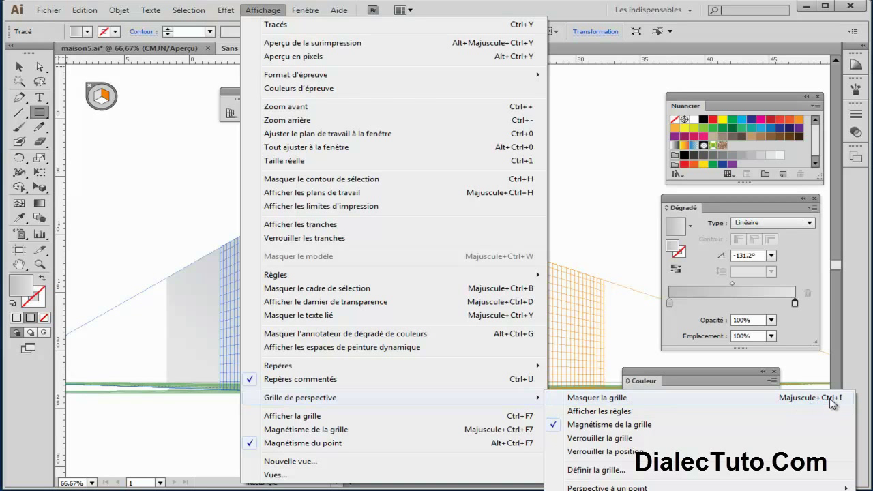
Step: Hide the perspective grid and zoom in on both walls' bottom edges
{"action": "left_click", "coordinate": [830, 398]}
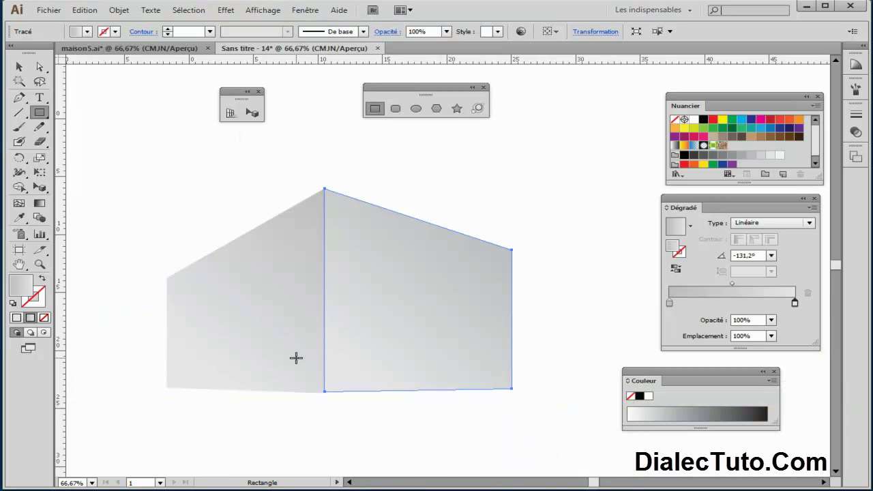
{"action": "key", "text": "ctrl+plus"}
{"action": "key", "text": "ctrl+plus"}
{"action": "scroll", "coordinate": [296, 357], "scroll_direction": "down", "scroll_amount": 3}
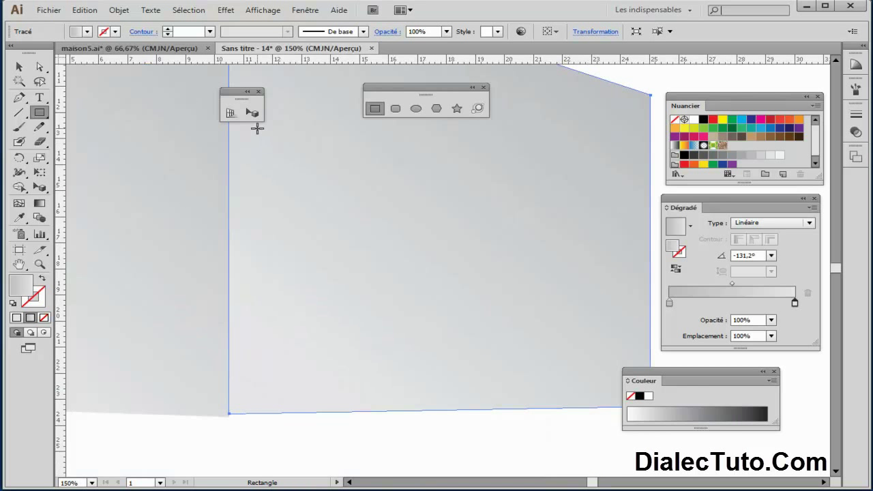
{"action": "left_click", "coordinate": [252, 113]}
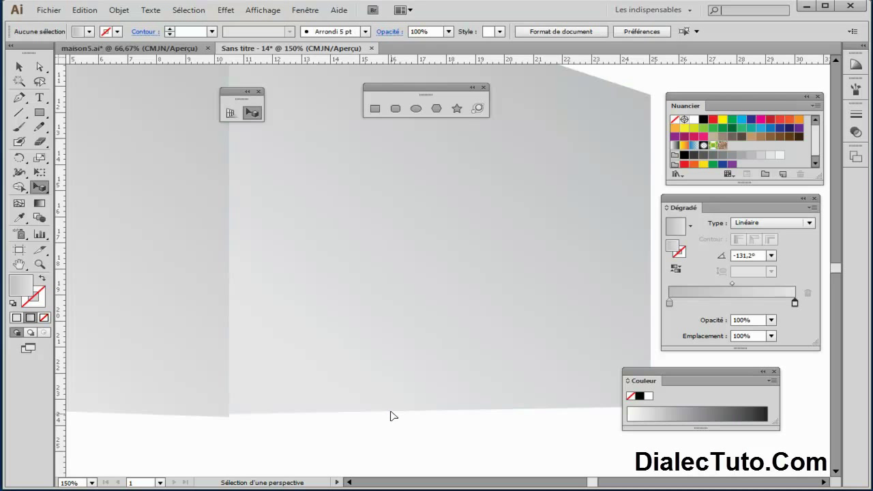
{"action": "left_click_drag", "start_coordinate": [477, 373], "coordinate": [400, 354]}
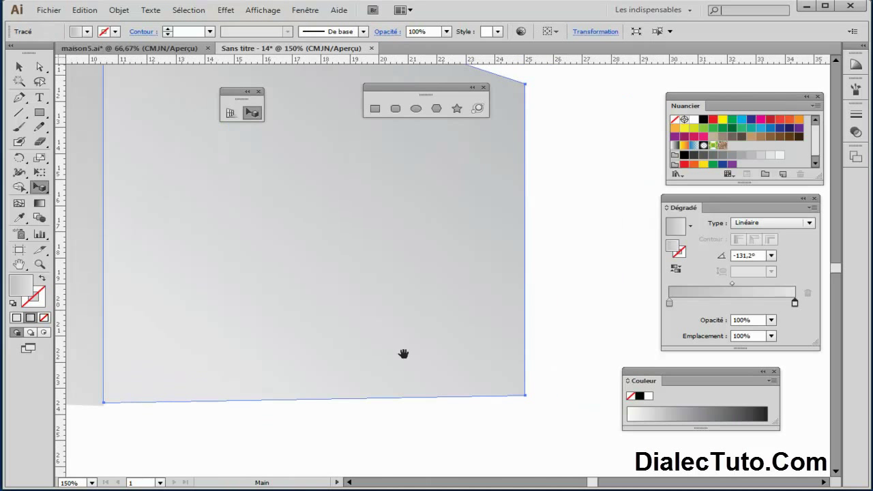
{"action": "left_click_drag", "start_coordinate": [357, 439], "coordinate": [497, 376]}
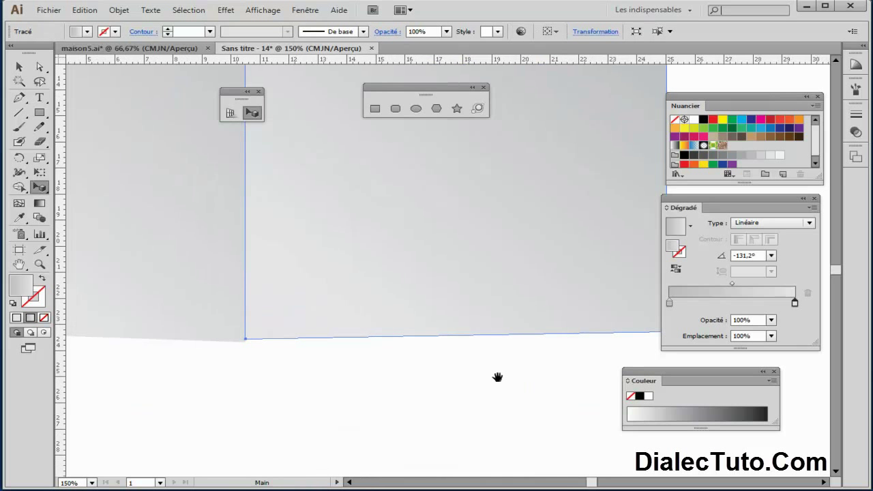
Step: Lower the right wall's bottom edge slightly to match the left wall, then re-centre the building
{"action": "left_click_drag", "start_coordinate": [497, 335], "coordinate": [497, 339]}
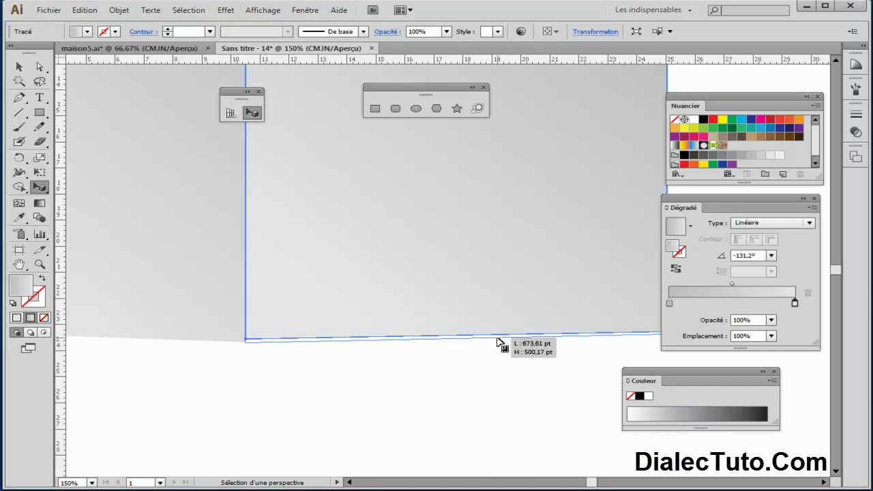
{"action": "left_click_drag", "start_coordinate": [497, 338], "coordinate": [497, 339]}
{"action": "left_click", "coordinate": [272, 386]}
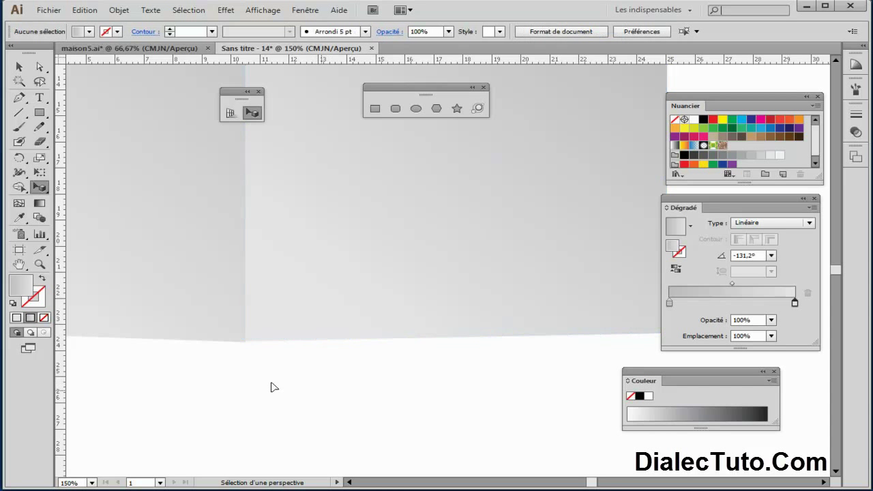
{"action": "key", "text": "ctrl+minus"}
{"action": "key", "text": "ctrl+minus"}
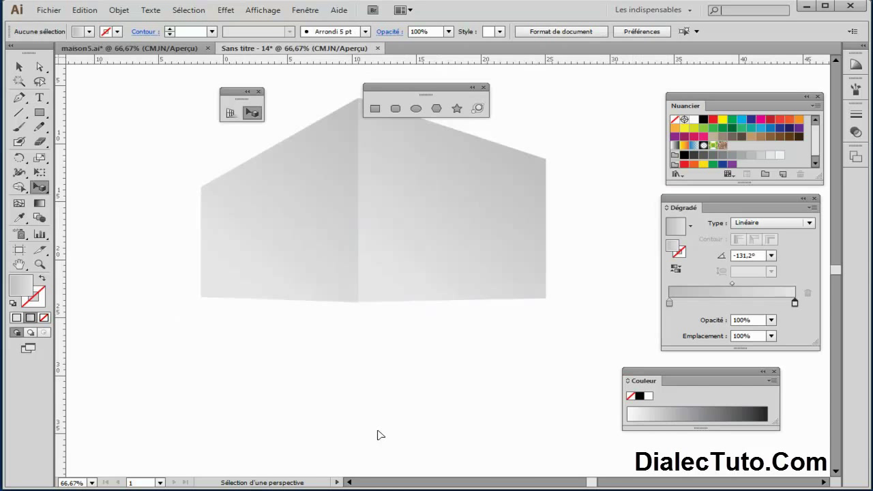
{"action": "left_click_drag", "start_coordinate": [400, 277], "coordinate": [382, 358]}
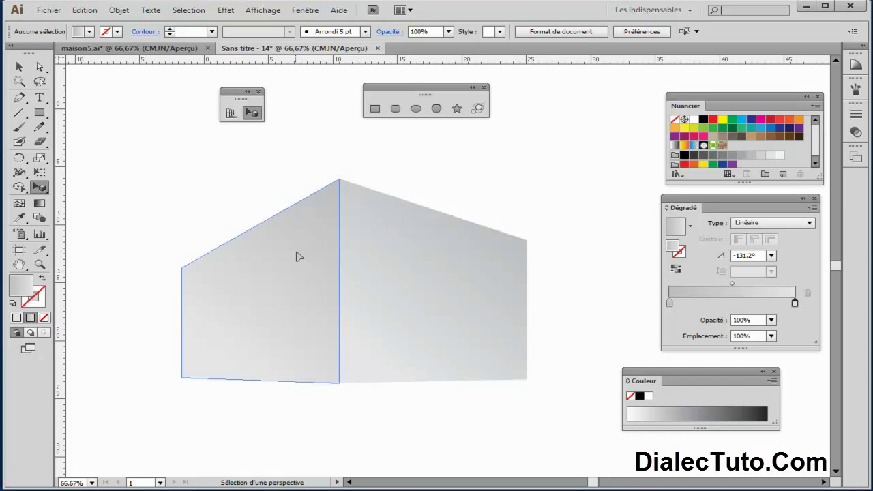
{"action": "left_click", "coordinate": [261, 11]}
{"action": "mouse_move", "coordinate": [300, 397]}
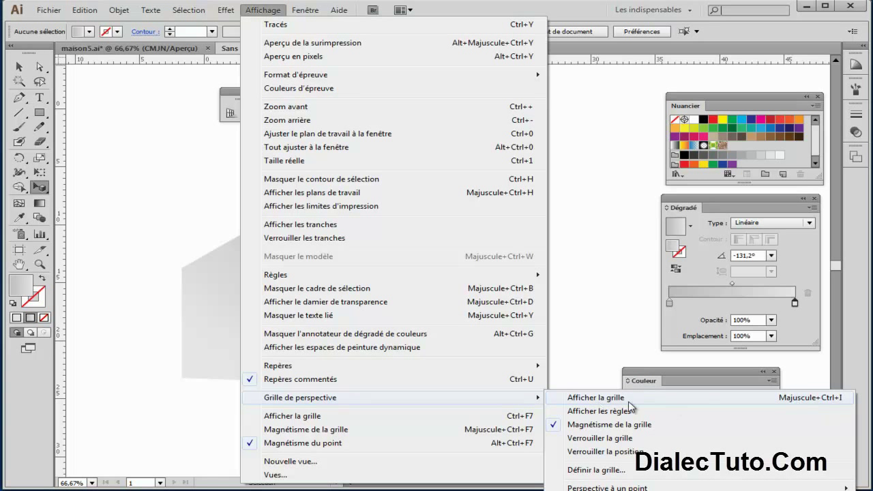
Step: Show the perspective grid again and compare the drawing with the finished reference
{"action": "left_click", "coordinate": [628, 400]}
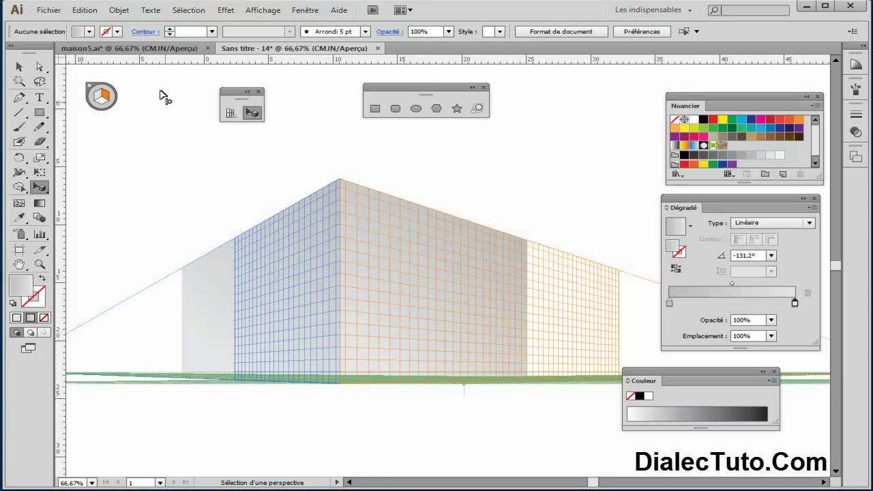
{"action": "left_click", "coordinate": [136, 48]}
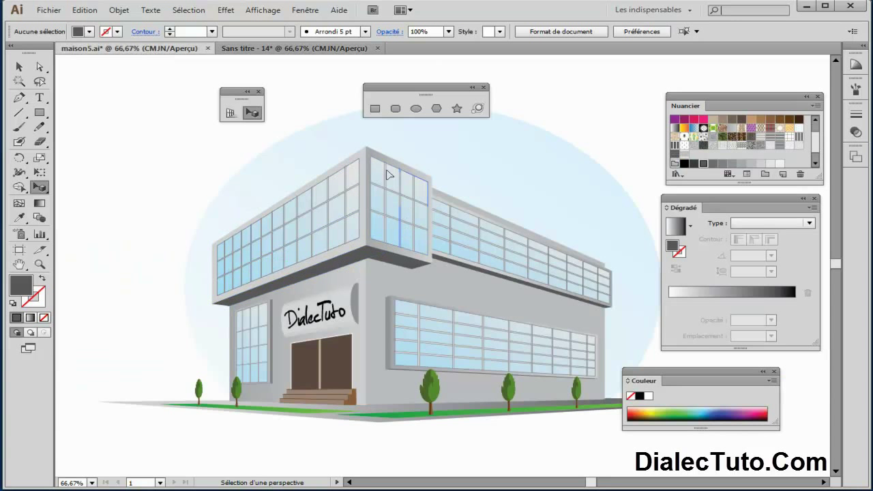
{"action": "left_click", "coordinate": [292, 48]}
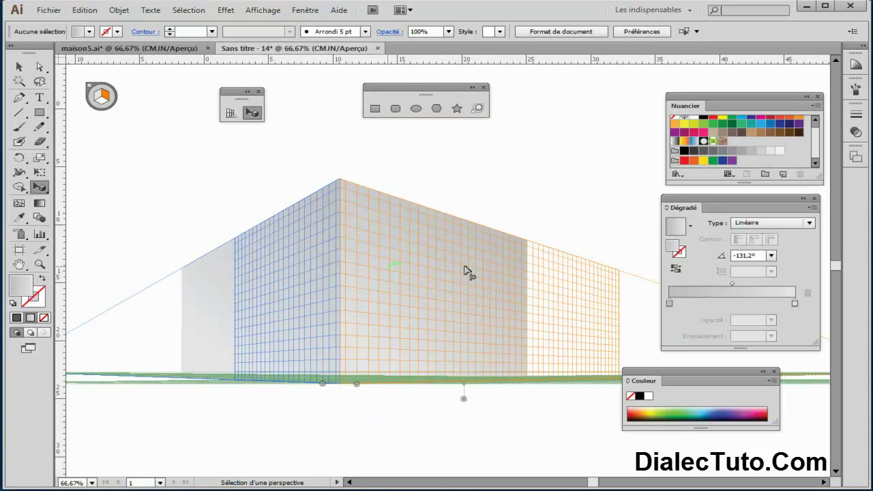
Step: Save the wall gradient as a swatch in Nuancier and set the fill to dark grey
{"action": "left_click_drag", "start_coordinate": [679, 235], "coordinate": [735, 145]}
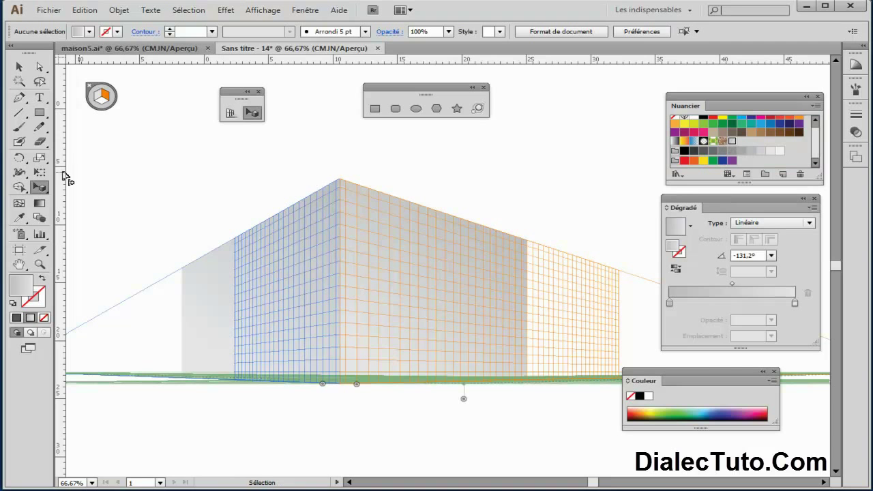
{"action": "key", "text": "ctrl+1"}
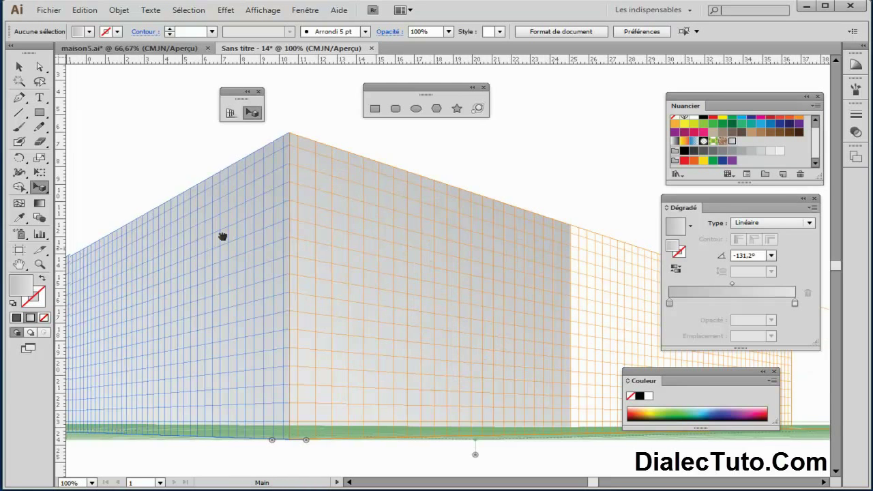
{"action": "left_click_drag", "start_coordinate": [205, 236], "coordinate": [346, 225]}
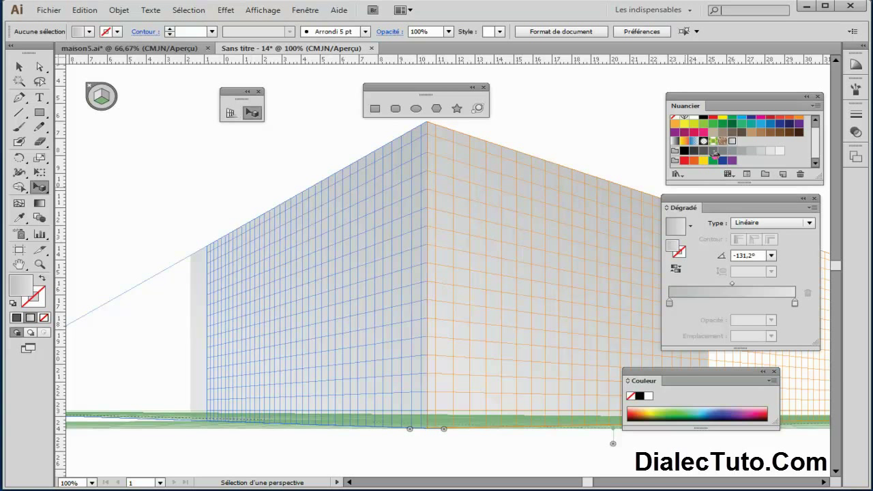
{"action": "left_click", "coordinate": [713, 151]}
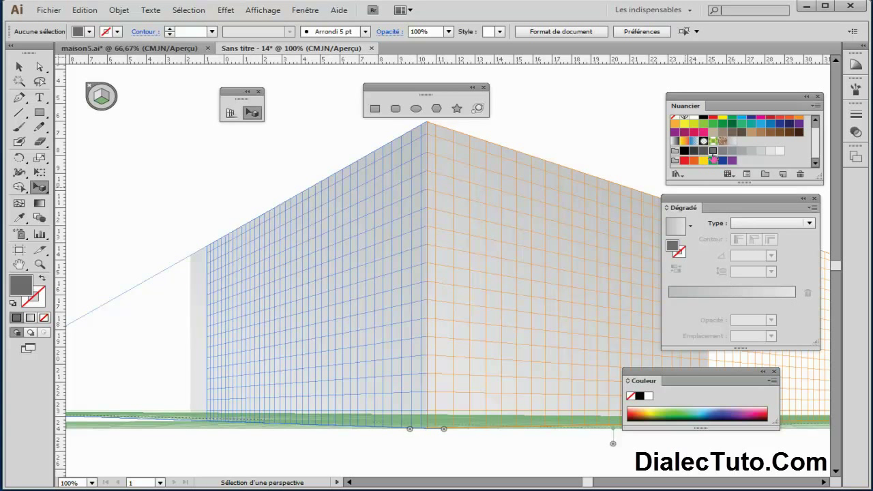
Step: Draw a dark grey perspective band across the upper left wall
{"action": "left_click", "coordinate": [375, 109]}
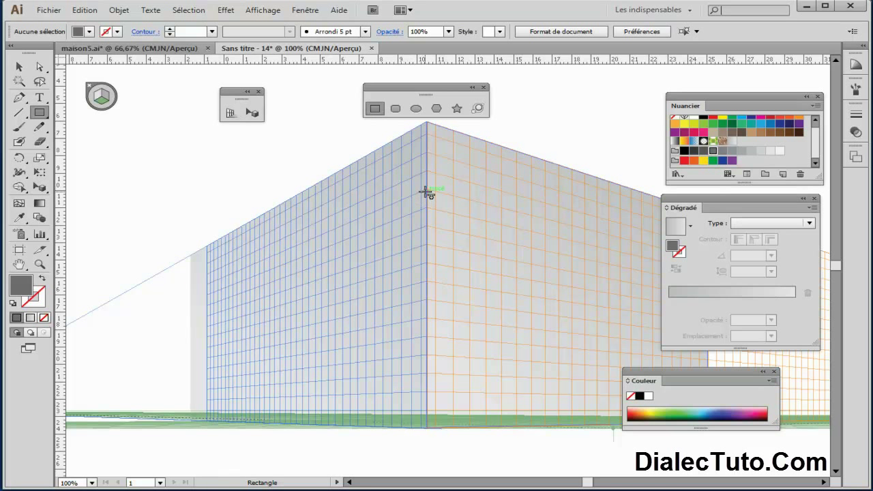
{"action": "left_click_drag", "start_coordinate": [426, 191], "coordinate": [187, 285]}
{"action": "key", "text": "ctrl+plus"}
{"action": "mouse_move", "coordinate": [311, 346]}
{"action": "left_mouse_down"}
{"action": "mouse_move", "coordinate": [333, 366]}
{"action": "mouse_move", "coordinate": [339, 412]}
{"action": "left_mouse_up"}
{"action": "key", "text": "space"}
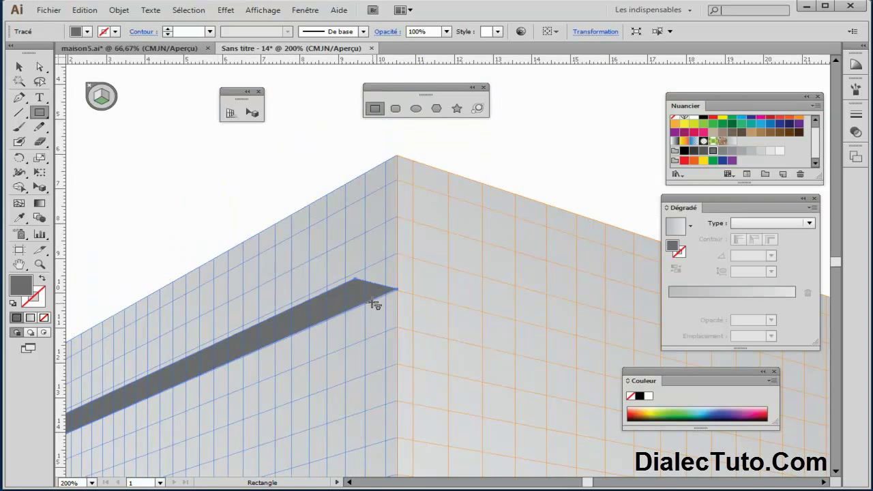
{"action": "left_click", "coordinate": [163, 48]}
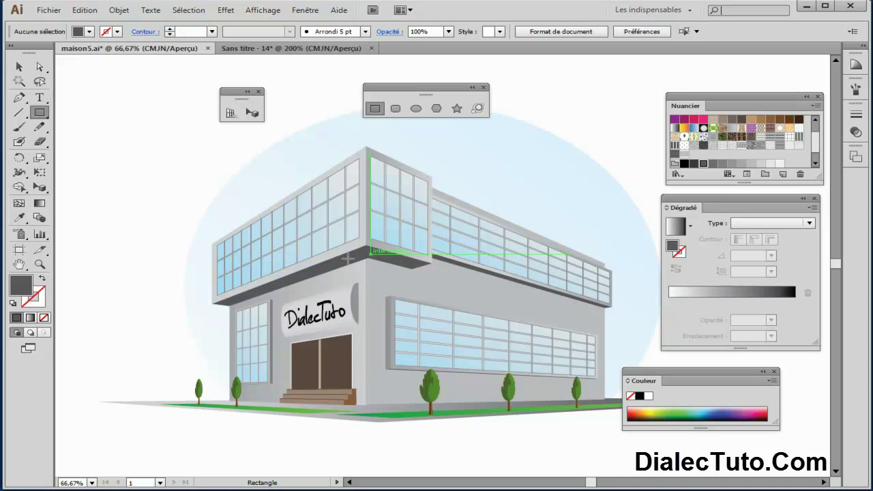
{"action": "left_click", "coordinate": [287, 47]}
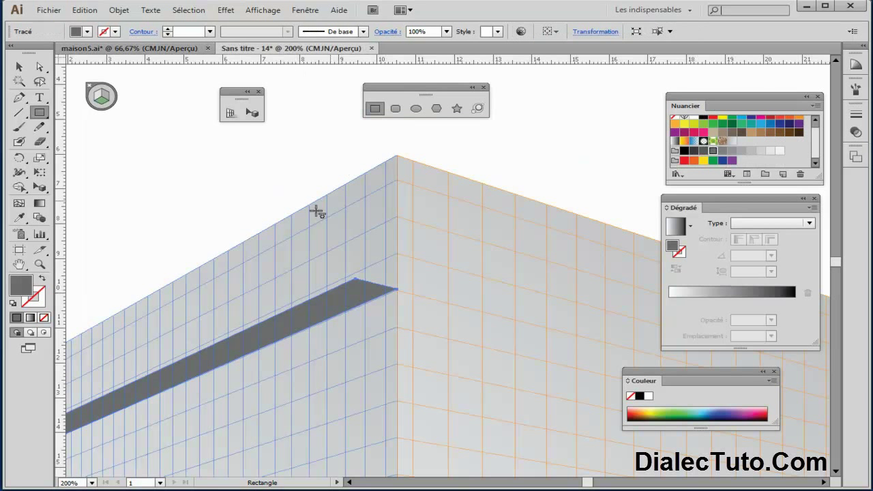
Step: Extend the dark band's end to the building corner and lower its edge to thicken it
{"action": "left_click", "coordinate": [252, 113]}
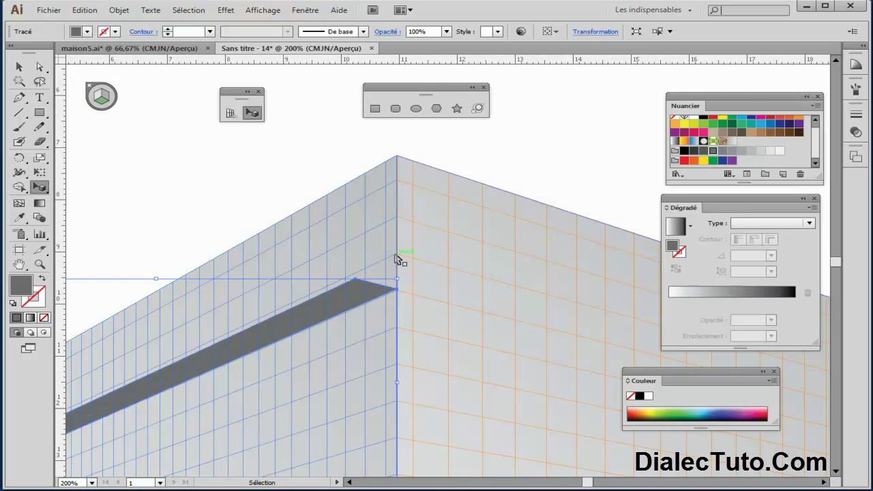
{"action": "key", "text": "ctrl+plus"}
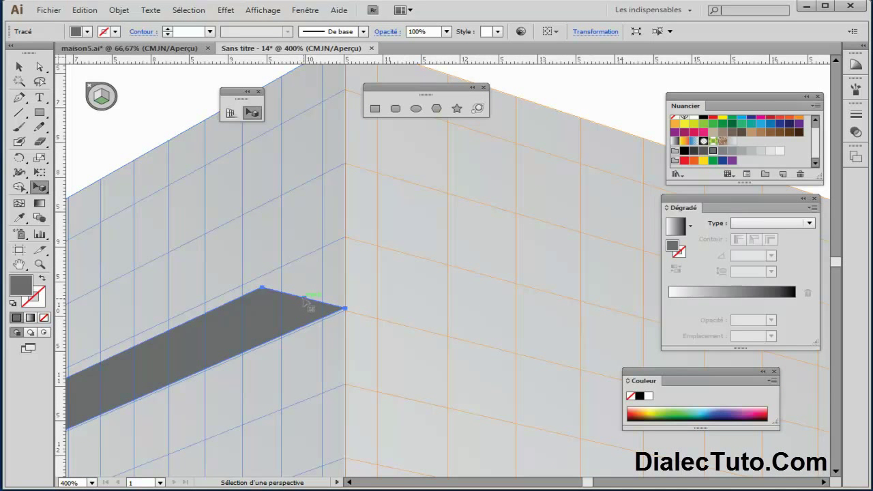
{"action": "mouse_move", "coordinate": [305, 300]}
{"action": "left_mouse_down"}
{"action": "mouse_move", "coordinate": [362, 269]}
{"action": "mouse_move", "coordinate": [307, 288]}
{"action": "left_mouse_up"}
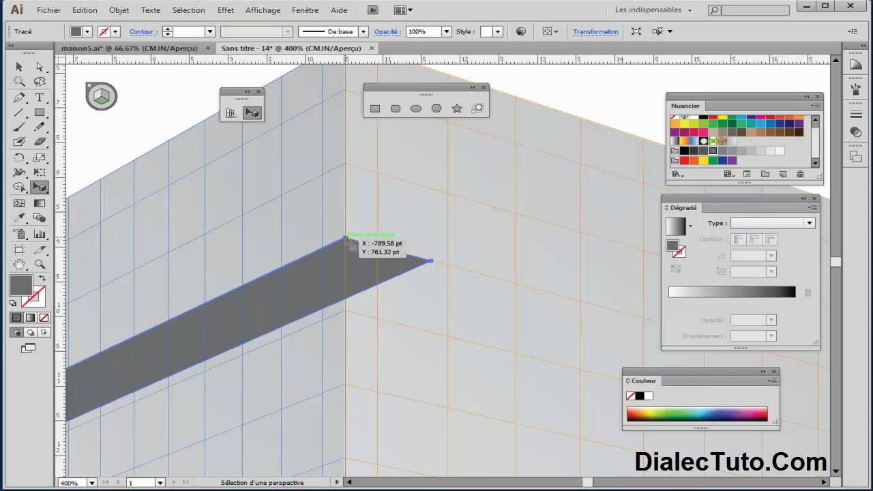
{"action": "scroll", "coordinate": [325, 269], "scroll_direction": "down", "scroll_amount": 3}
{"action": "scroll", "coordinate": [299, 309], "scroll_direction": "left", "scroll_amount": 5}
{"action": "scroll", "coordinate": [298, 309], "scroll_direction": "down", "scroll_amount": 3}
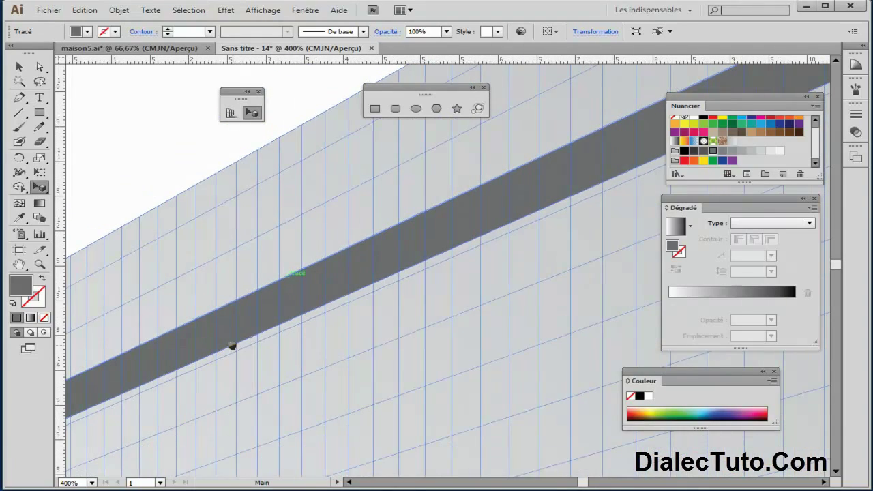
{"action": "scroll", "coordinate": [229, 346], "scroll_direction": "left", "scroll_amount": 8}
{"action": "left_click_drag", "start_coordinate": [458, 254], "coordinate": [470, 254]}
Step: Fine-tune the band's bottom edge in perspective, nudging it slightly down near the corner
{"action": "scroll", "coordinate": [374, 325], "scroll_direction": "down", "scroll_amount": 3}
{"action": "scroll", "coordinate": [423, 296], "scroll_direction": "left", "scroll_amount": 3}
{"action": "mouse_move", "coordinate": [389, 242]}
{"action": "left_mouse_down"}
{"action": "mouse_move", "coordinate": [414, 315]}
{"action": "mouse_move", "coordinate": [430, 316]}
{"action": "left_mouse_up"}
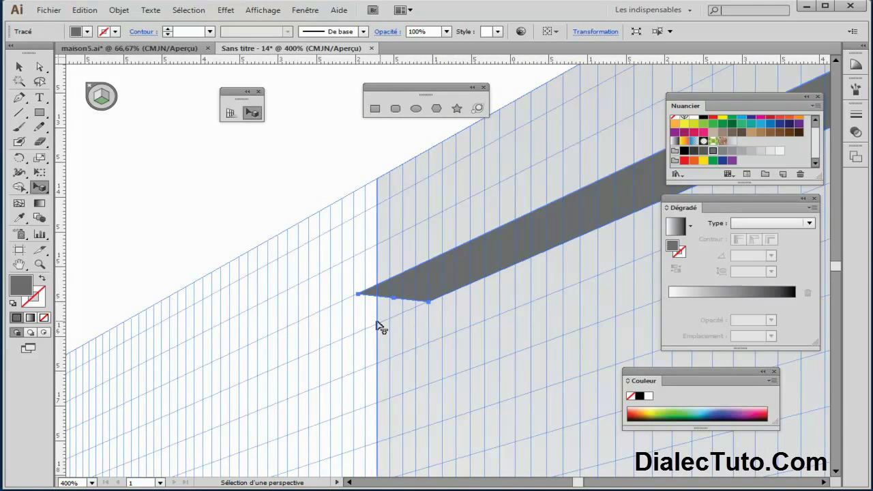
{"action": "left_click_drag", "start_coordinate": [396, 301], "coordinate": [368, 332]}
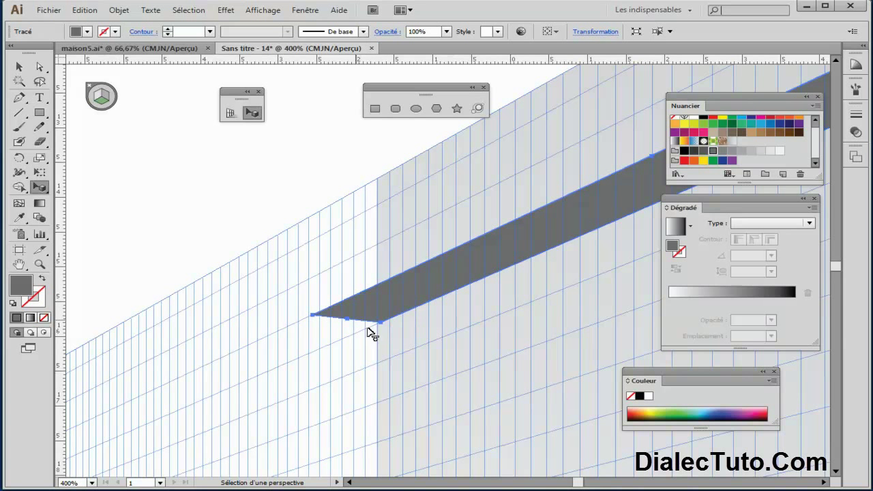
{"action": "key", "text": "ctrl+plus"}
{"action": "key", "text": "ctrl+plus"}
{"action": "key", "text": "ctrl+plus"}
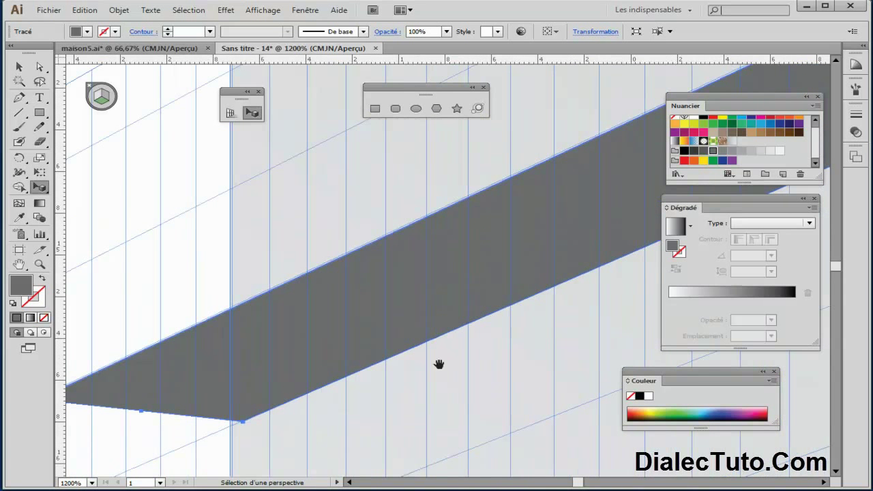
{"action": "left_click_drag", "start_coordinate": [439, 365], "coordinate": [489, 257]}
{"action": "left_click_drag", "start_coordinate": [193, 305], "coordinate": [176, 314]}
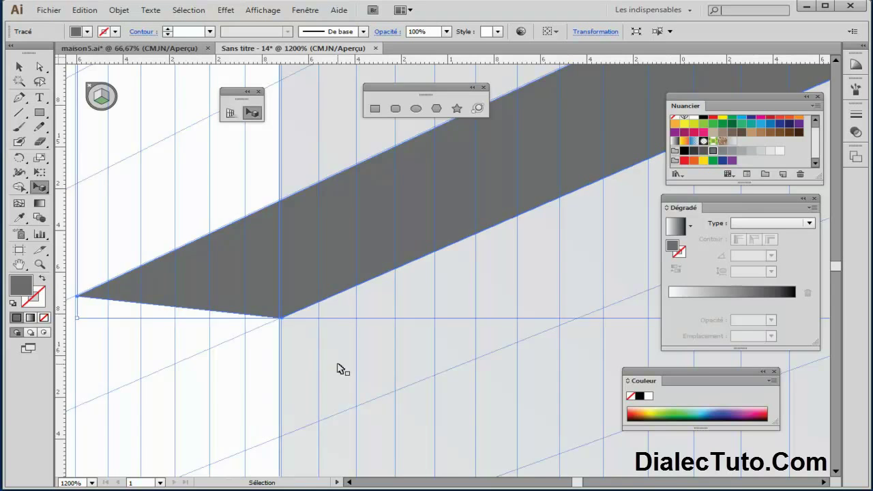
{"action": "key", "text": "ctrl+minus"}
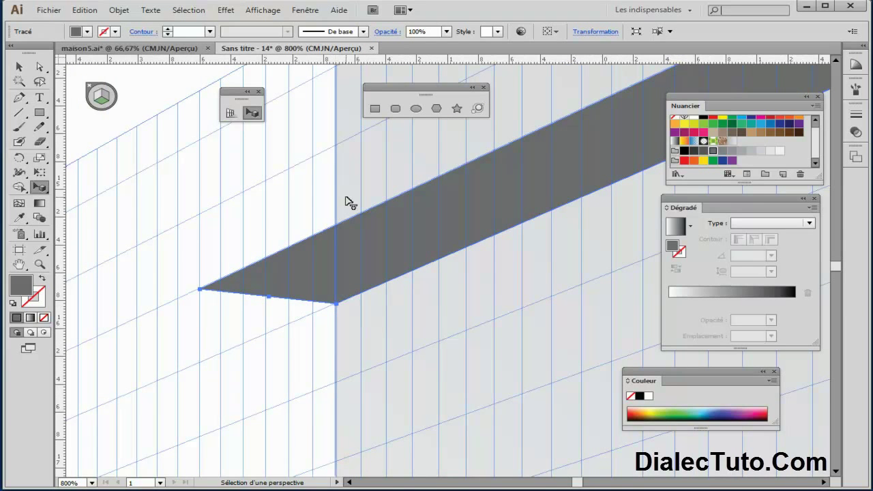
{"action": "left_click_drag", "start_coordinate": [425, 214], "coordinate": [247, 315]}
{"action": "mouse_move", "coordinate": [534, 199]}
{"action": "left_mouse_down"}
{"action": "mouse_move", "coordinate": [366, 261]}
{"action": "mouse_move", "coordinate": [157, 423]}
{"action": "mouse_move", "coordinate": [250, 420]}
{"action": "mouse_move", "coordinate": [306, 351]}
{"action": "mouse_move", "coordinate": [166, 420]}
{"action": "left_mouse_up"}
Step: Compare the band with the finished reference and make the left grid plane active
{"action": "key", "text": "ctrl+minus"}
{"action": "key", "text": "ctrl+minus"}
{"action": "key", "text": "ctrl+minus"}
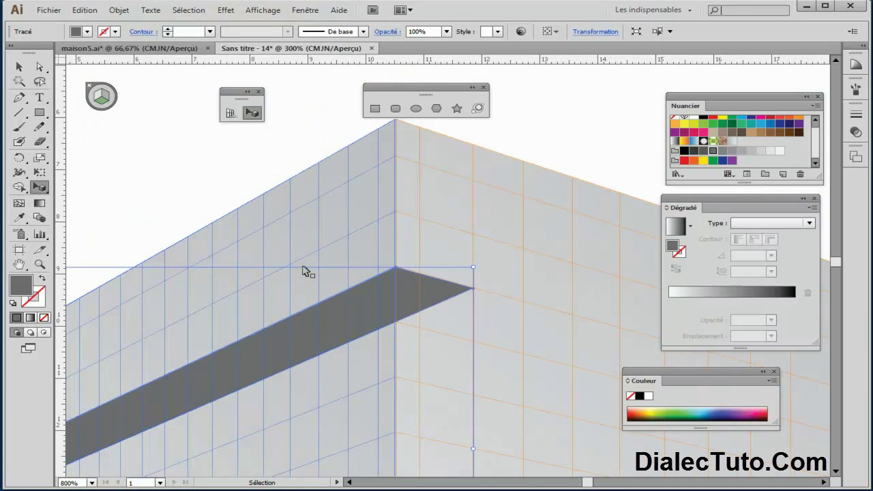
{"action": "key", "text": "ctrl+minus"}
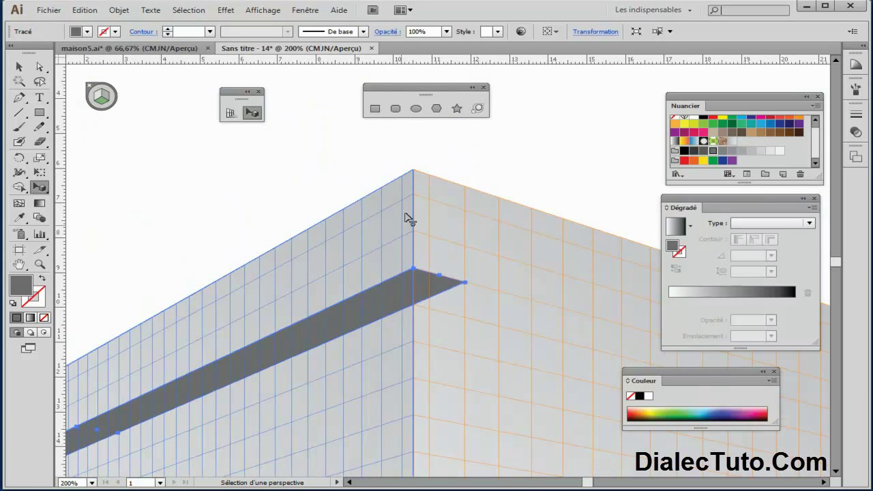
{"action": "key", "text": "ctrl+minus"}
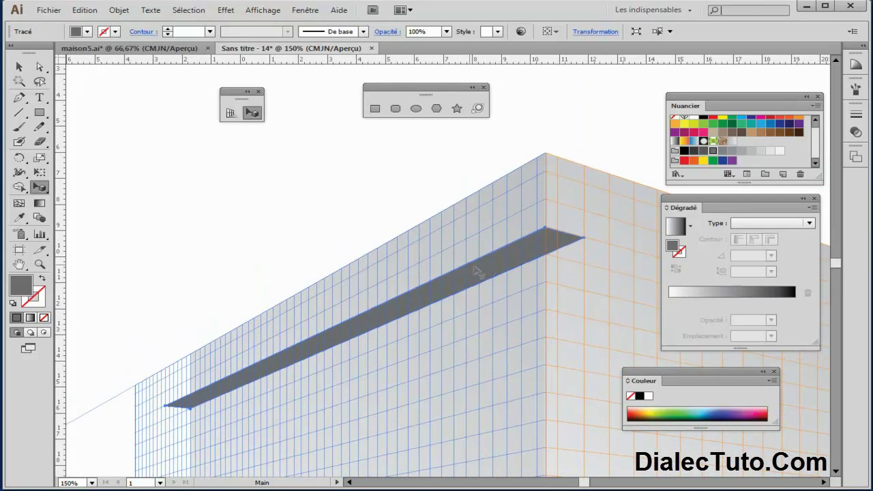
{"action": "left_click", "coordinate": [136, 49]}
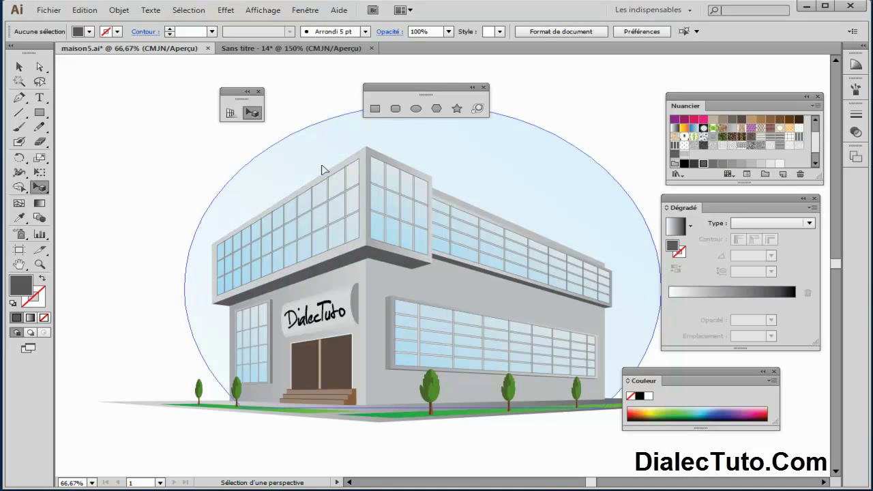
{"action": "left_click", "coordinate": [253, 52]}
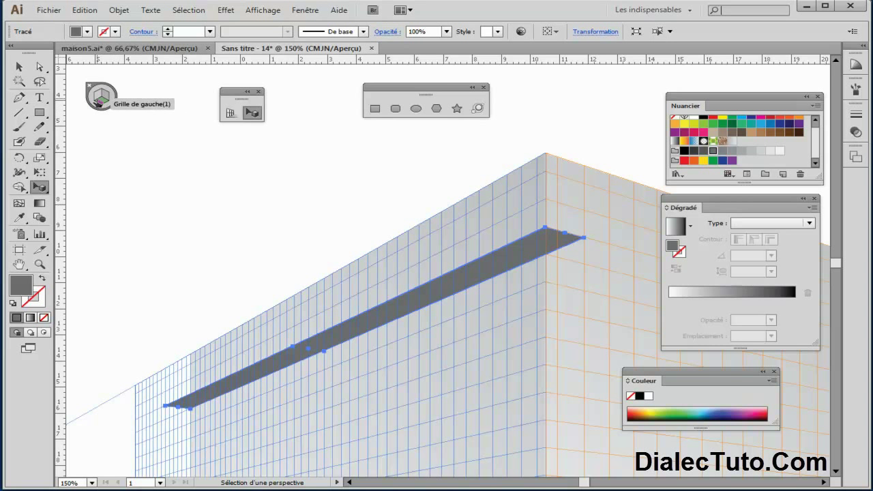
{"action": "left_click", "coordinate": [99, 100]}
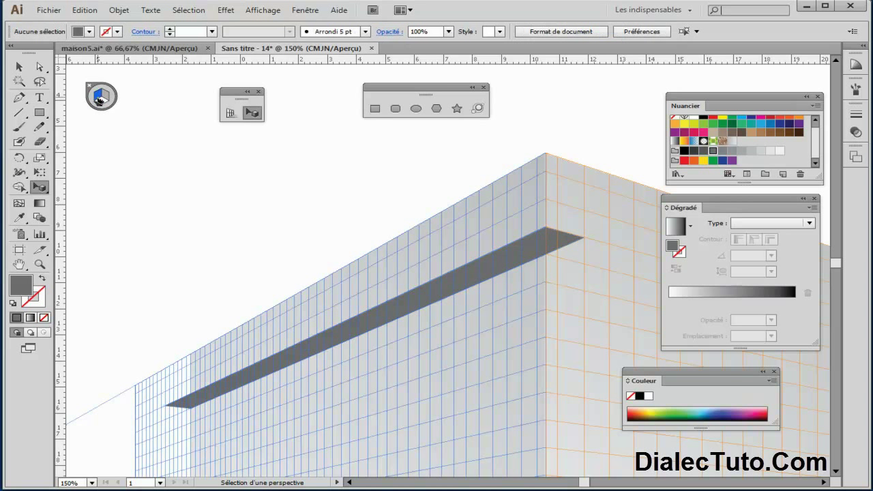
{"action": "left_click", "coordinate": [374, 111]}
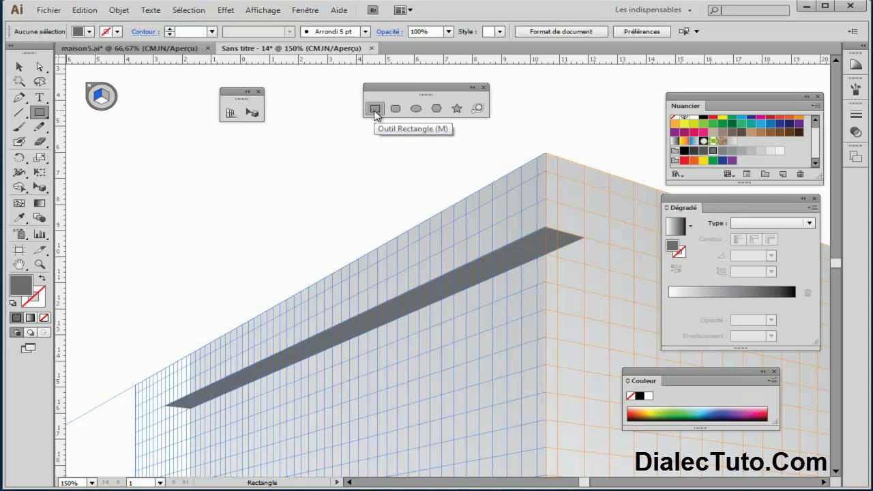
Step: Draw a tall light-gradient wall on the left plane above the dark band
{"action": "left_click", "coordinate": [732, 141]}
{"action": "scroll", "coordinate": [491, 259], "scroll_direction": "down", "scroll_amount": 1}
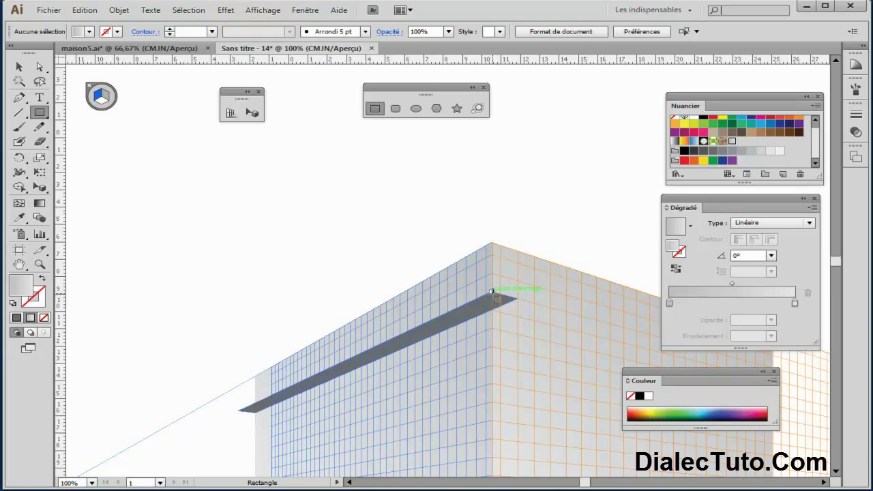
{"action": "mouse_move", "coordinate": [491, 291]}
{"action": "left_mouse_down"}
{"action": "mouse_move", "coordinate": [321, 280]}
{"action": "mouse_move", "coordinate": [237, 350]}
{"action": "left_mouse_up"}
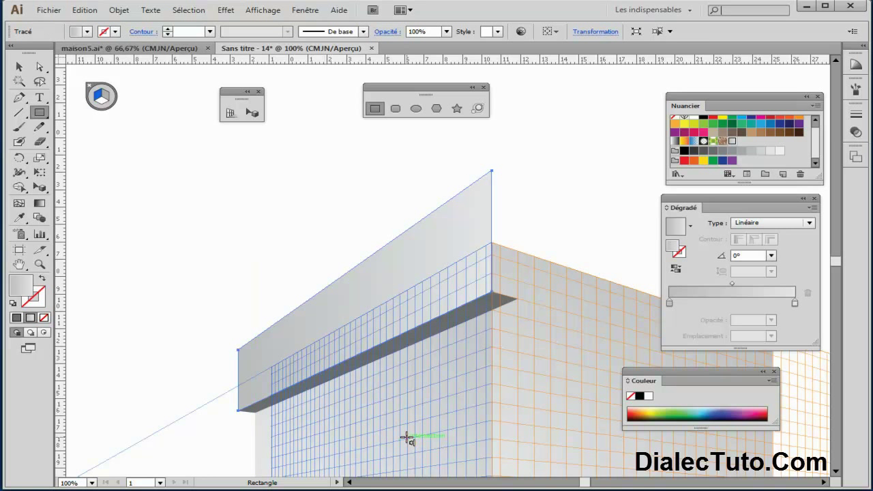
{"action": "key", "text": "ctrl+plus"}
{"action": "key", "text": "ctrl+plus"}
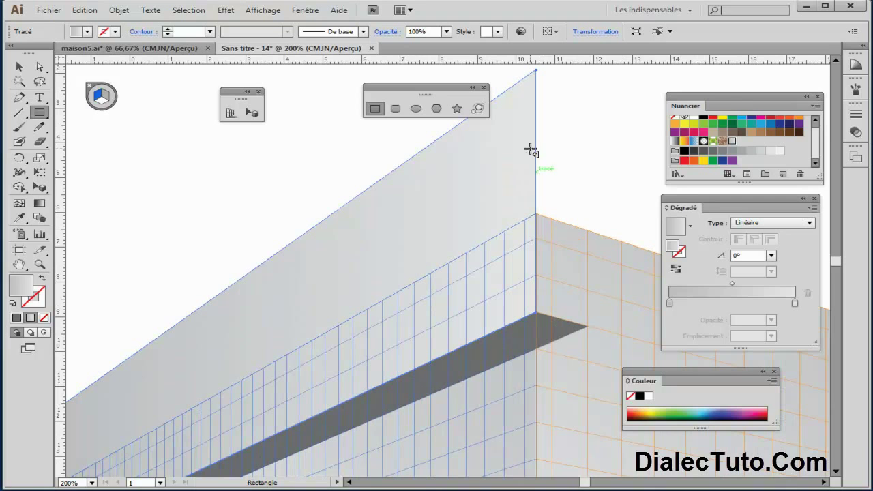
{"action": "key", "text": "ctrl+plus"}
{"action": "mouse_move", "coordinate": [374, 271]}
{"action": "left_mouse_down"}
{"action": "mouse_move", "coordinate": [299, 251]}
{"action": "mouse_move", "coordinate": [400, 220]}
{"action": "left_mouse_up"}
{"action": "mouse_move", "coordinate": [276, 319]}
{"action": "left_mouse_down"}
{"action": "mouse_move", "coordinate": [347, 257]}
{"action": "mouse_move", "coordinate": [399, 279]}
{"action": "mouse_move", "coordinate": [288, 364]}
{"action": "left_mouse_up"}
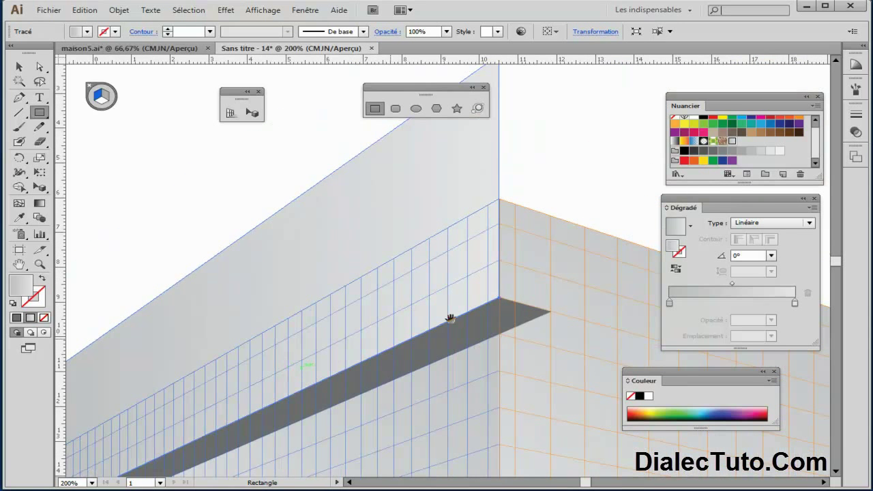
Step: Make the right perspective plane the active drawing plane
{"action": "key", "text": "ctrl+minus"}
{"action": "left_click_drag", "start_coordinate": [413, 331], "coordinate": [357, 357]}
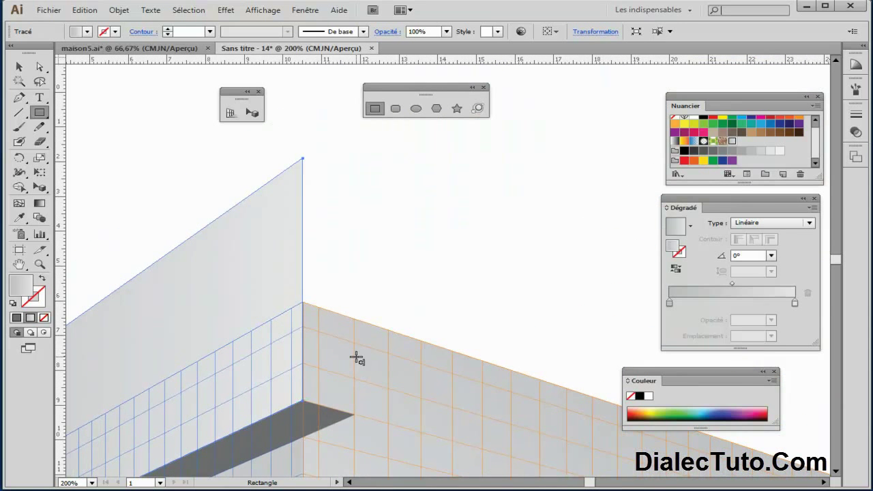
{"action": "left_click", "coordinate": [254, 114]}
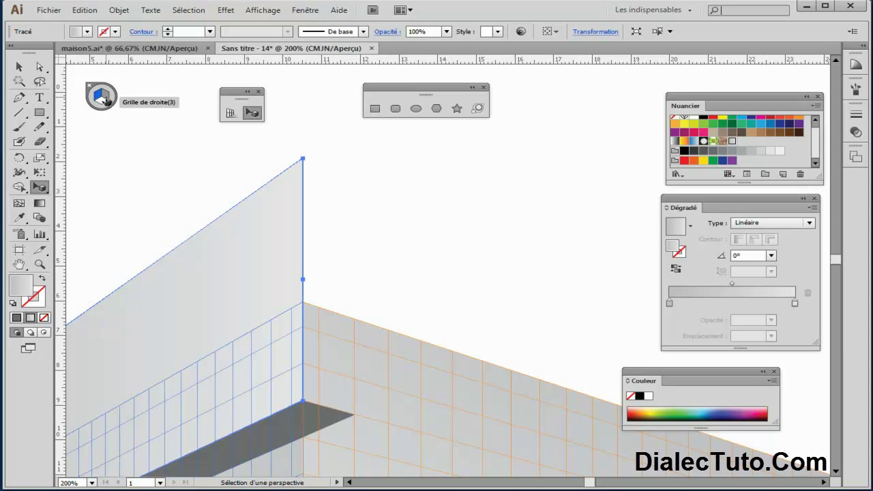
{"action": "left_click", "coordinate": [109, 101]}
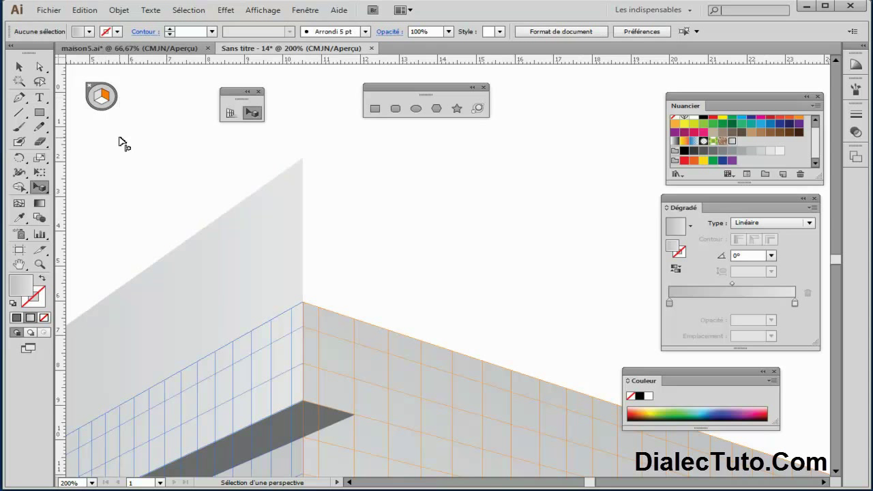
Step: Draw the upper storey's right wall from the corner and compare with the maison5.ai reference
{"action": "left_click", "coordinate": [374, 110]}
{"action": "mouse_move", "coordinate": [302, 159]}
{"action": "left_mouse_down"}
{"action": "mouse_move", "coordinate": [419, 291]}
{"action": "mouse_move", "coordinate": [538, 462]}
{"action": "left_mouse_up"}
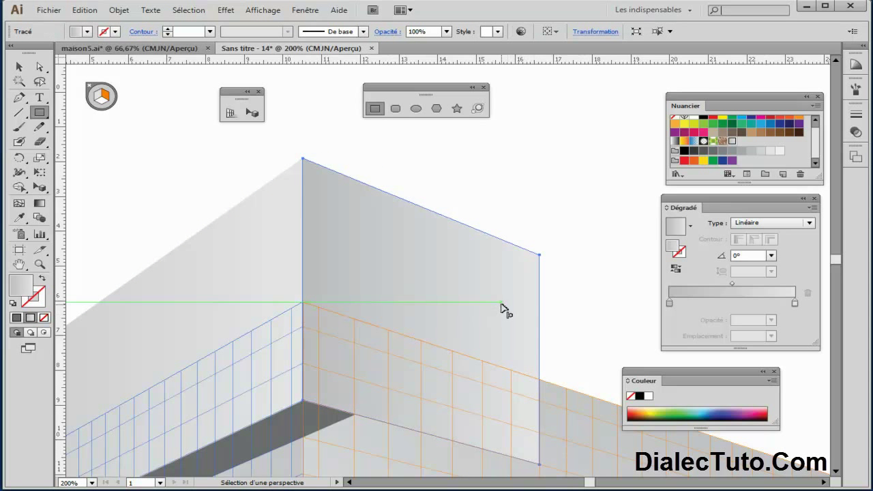
{"action": "key", "text": "ctrl+minus"}
{"action": "key", "text": "ctrl+minus"}
{"action": "left_click", "coordinate": [171, 51]}
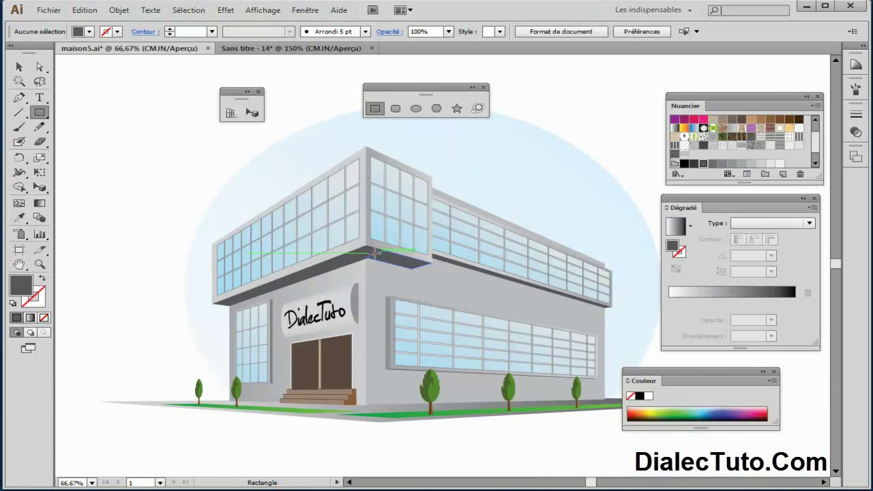
{"action": "key", "text": "ctrl+plus"}
{"action": "key", "text": "ctrl+plus"}
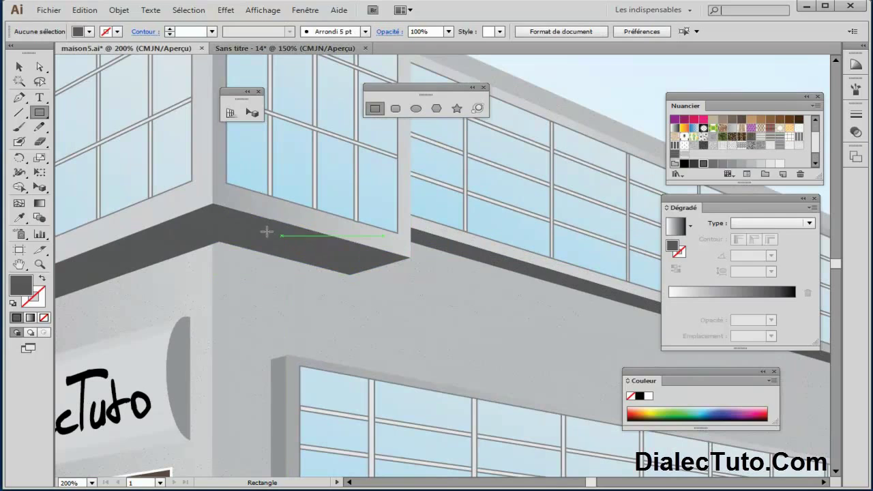
{"action": "left_click", "coordinate": [273, 50]}
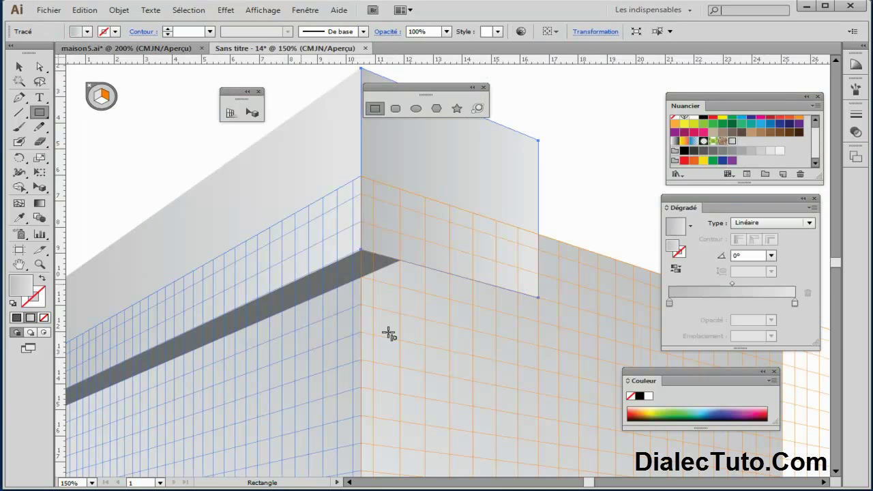
Step: Make the horizontal grid plane active and set the fill colour to orange
{"action": "left_click", "coordinate": [252, 116]}
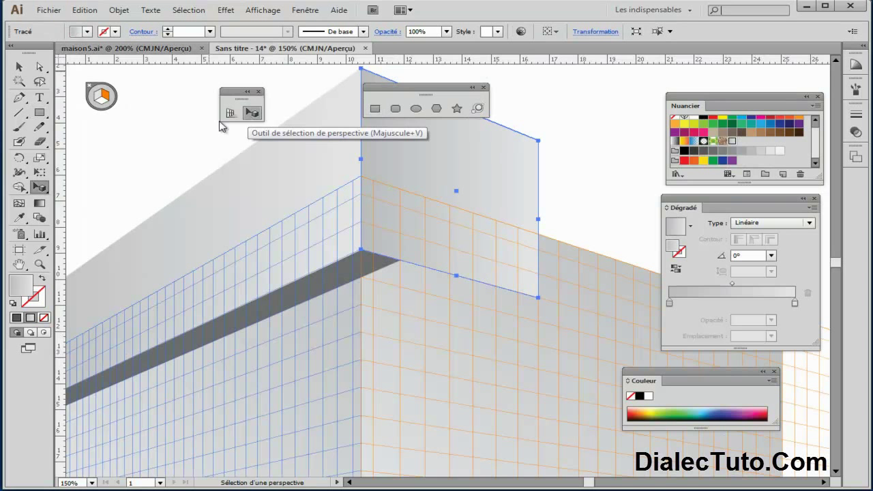
{"action": "left_click", "coordinate": [103, 102]}
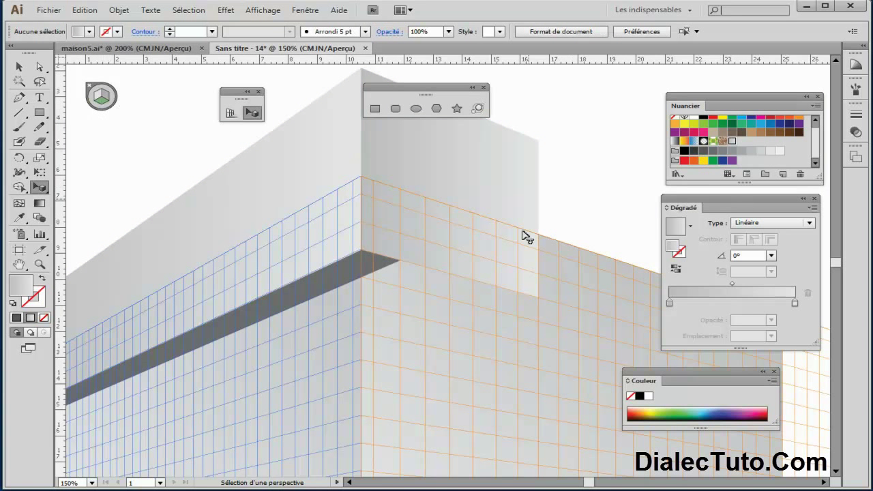
{"action": "left_click", "coordinate": [674, 125]}
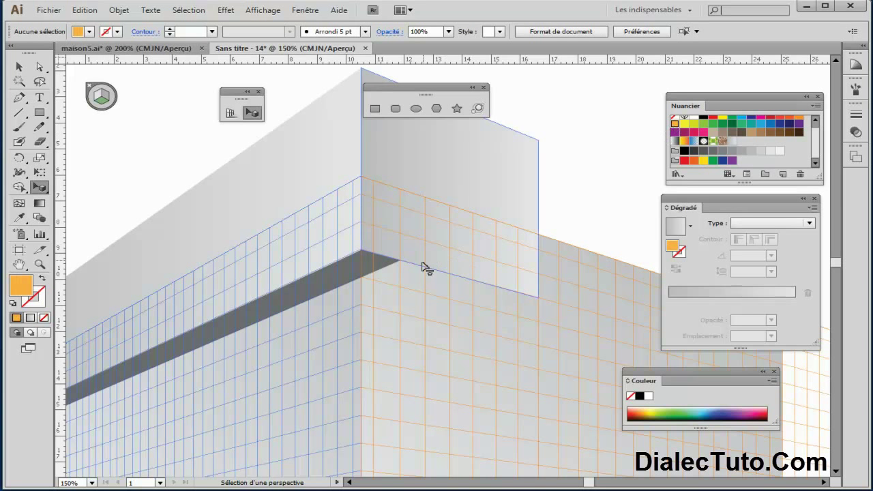
{"action": "left_click", "coordinate": [375, 110]}
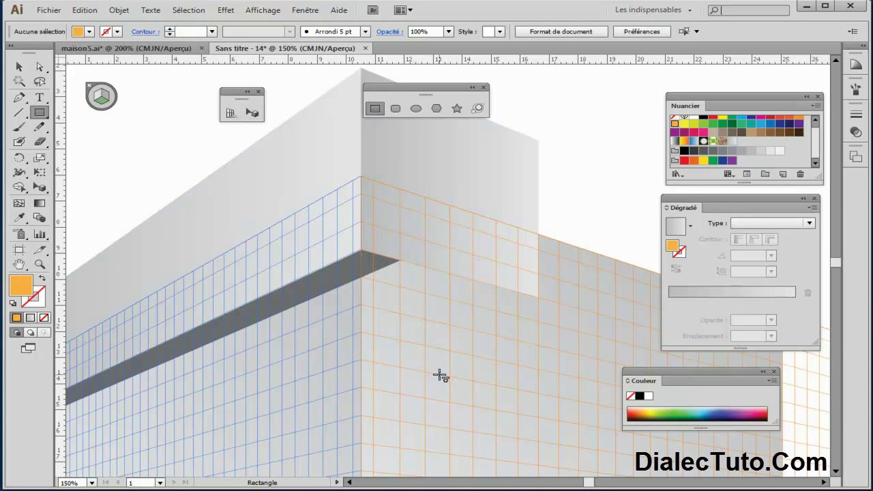
Step: Draw a flat strip under the overhang and sample the ledge band's dark grey onto it
{"action": "key", "text": "ctrl+plus"}
{"action": "key", "text": "ctrl+plus"}
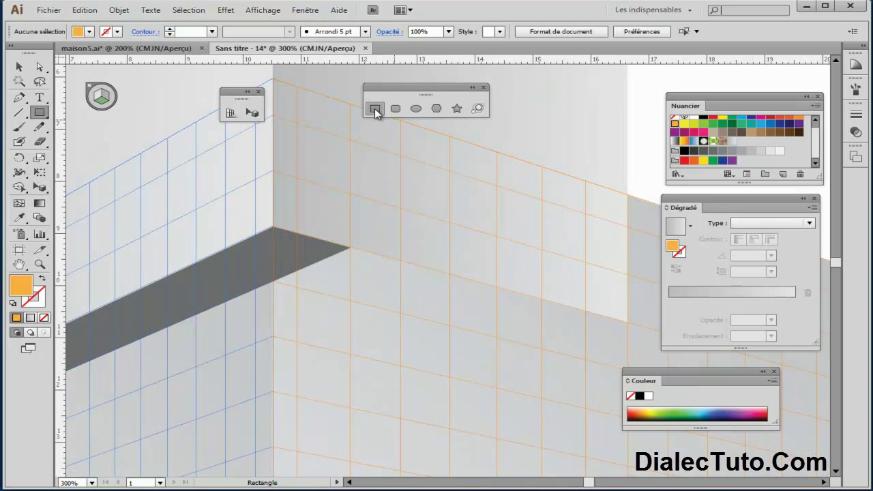
{"action": "mouse_move", "coordinate": [627, 322]}
{"action": "left_mouse_down"}
{"action": "mouse_move", "coordinate": [403, 316]}
{"action": "mouse_move", "coordinate": [276, 283]}
{"action": "left_mouse_up"}
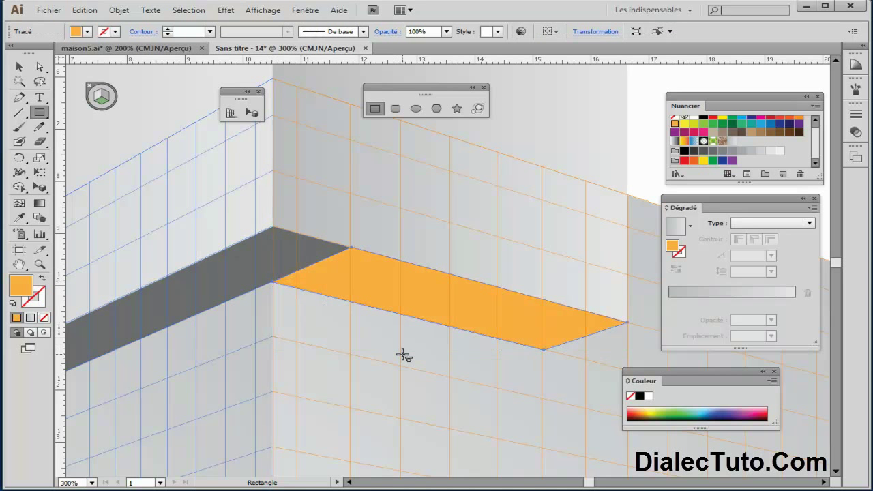
{"action": "left_click", "coordinate": [19, 217]}
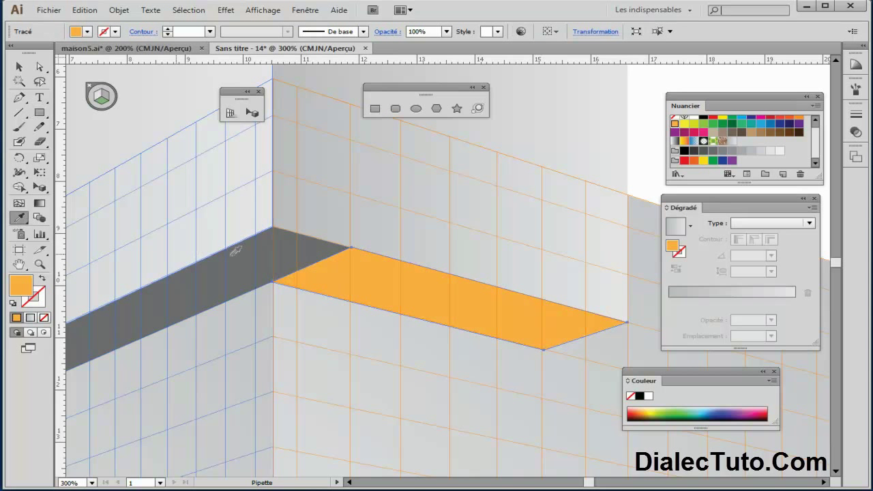
{"action": "left_click", "coordinate": [256, 259]}
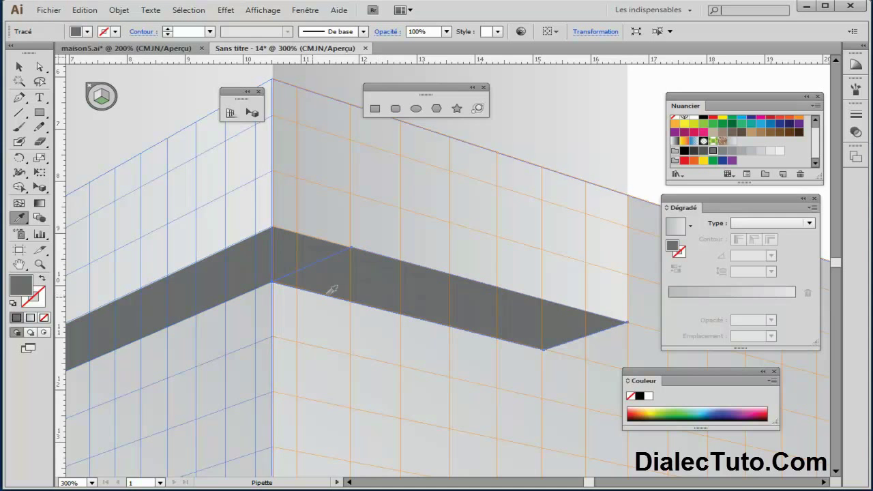
{"action": "key", "text": "ctrl+1"}
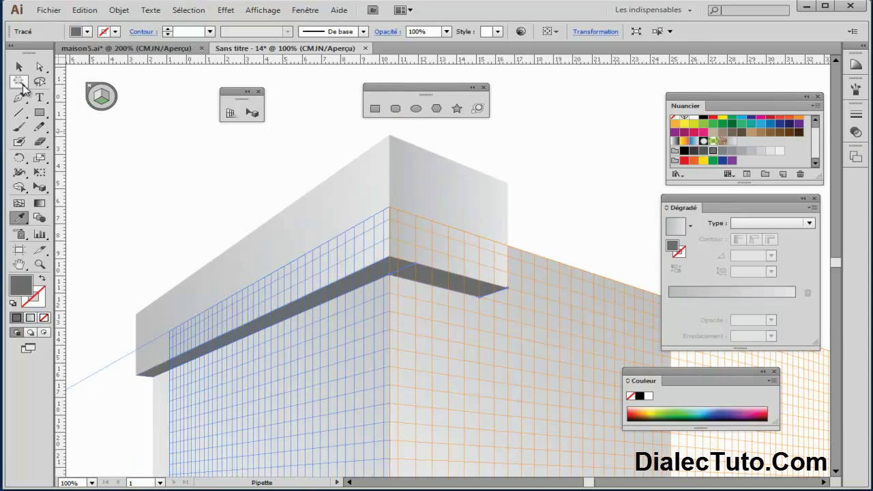
{"action": "left_click", "coordinate": [19, 66]}
Step: Hide the perspective grid and recolour the right and left ledge strips a darker grey
{"action": "left_click", "coordinate": [160, 142]}
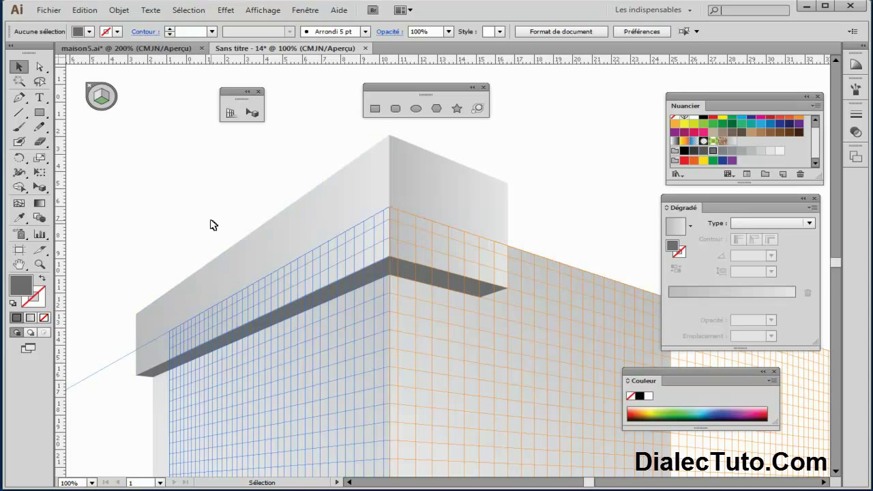
{"action": "key", "text": "ctrl+shift+i"}
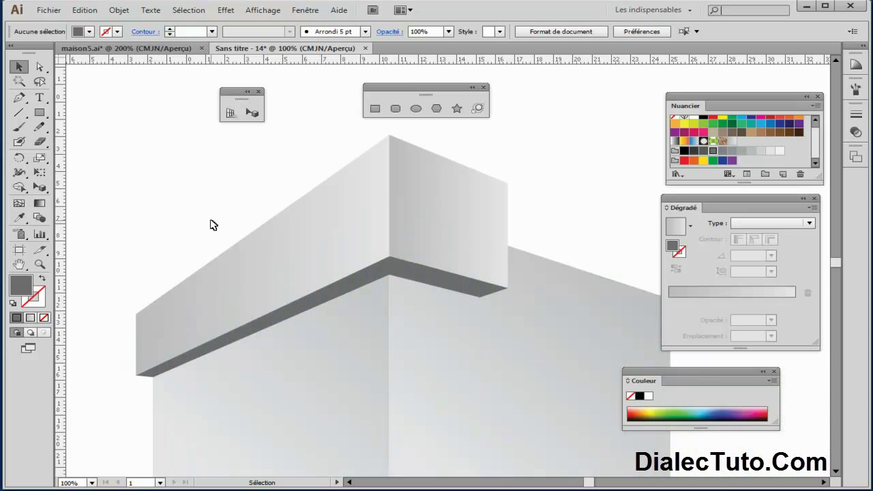
{"action": "key", "text": "ctrl+minus"}
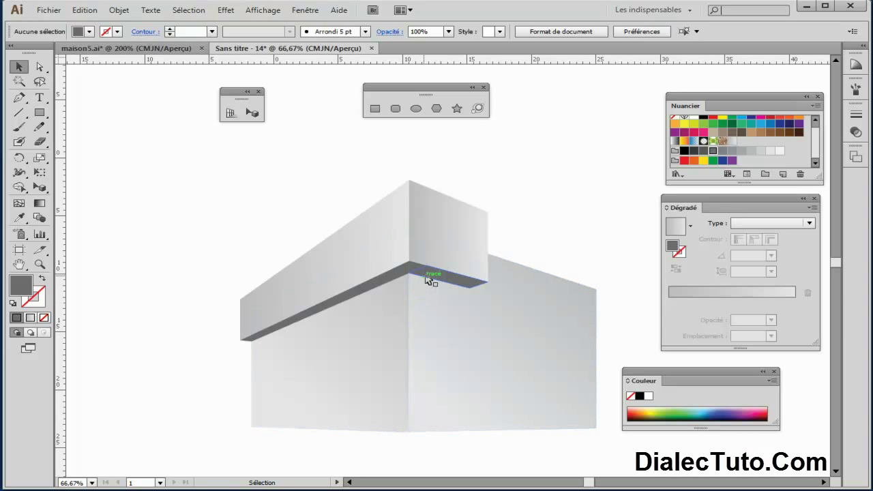
{"action": "left_click", "coordinate": [454, 279]}
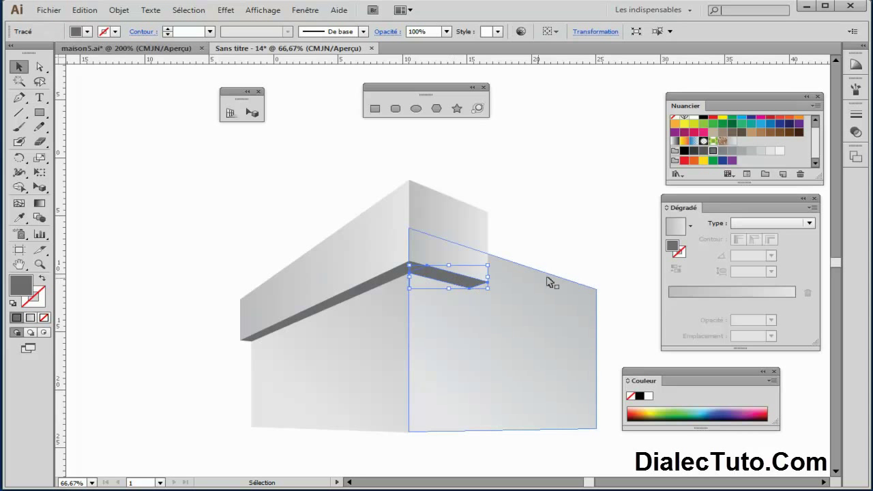
{"action": "left_click", "coordinate": [703, 151]}
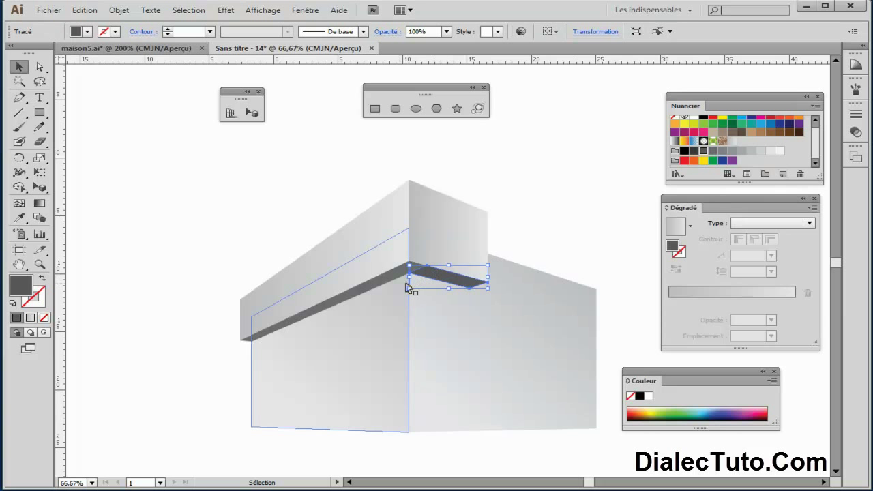
{"action": "left_click", "coordinate": [380, 283]}
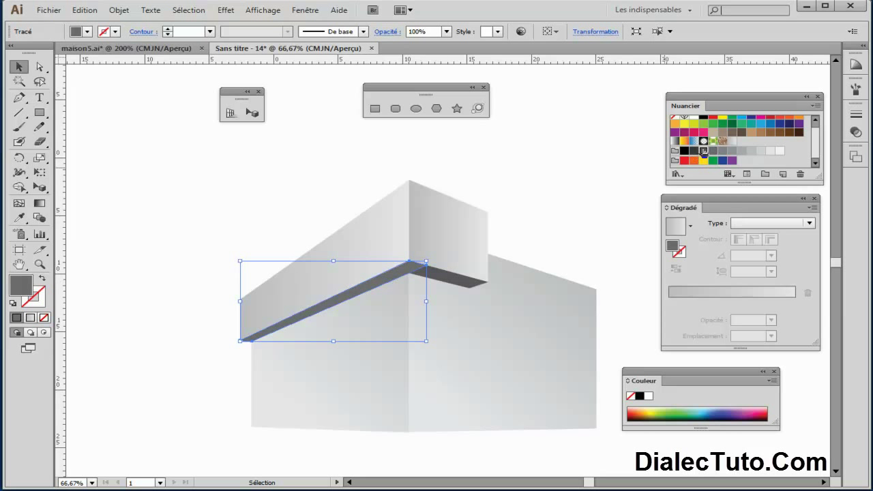
{"action": "left_click", "coordinate": [703, 151]}
Step: Zoom in on the ledge corner to check where the right strip meets the left band
{"action": "left_click", "coordinate": [570, 199]}
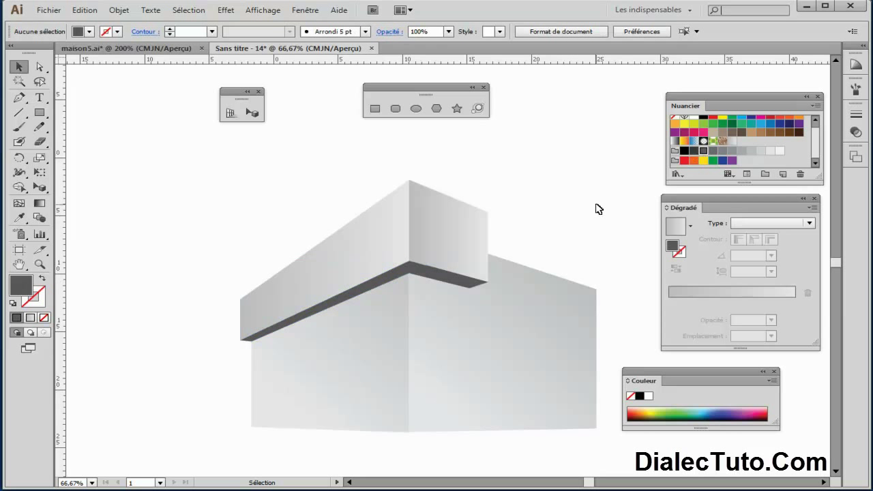
{"action": "key", "text": "ctrl+plus"}
{"action": "key", "text": "ctrl+plus"}
{"action": "key", "text": "ctrl+plus"}
{"action": "key", "text": "ctrl+plus"}
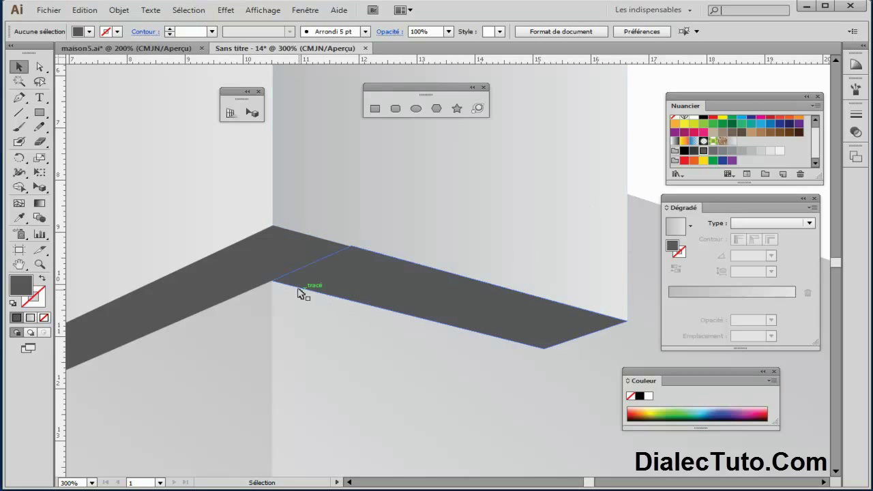
{"action": "left_click", "coordinate": [339, 280]}
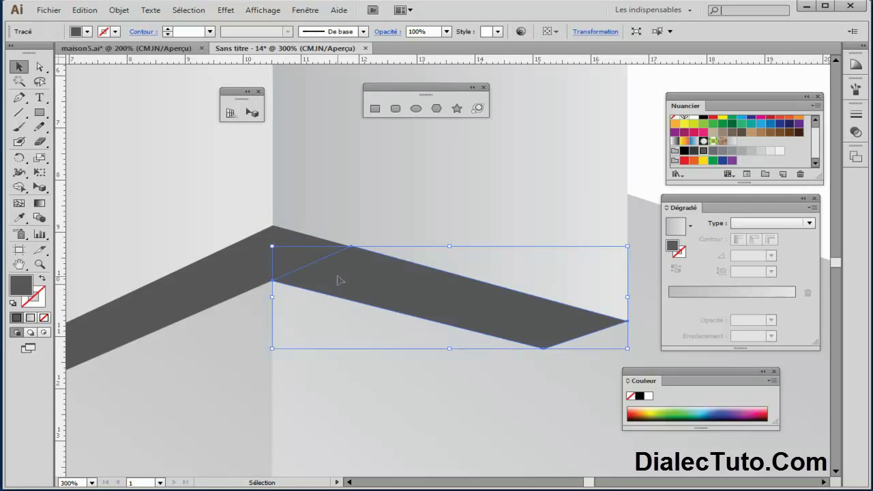
{"action": "left_click", "coordinate": [252, 112]}
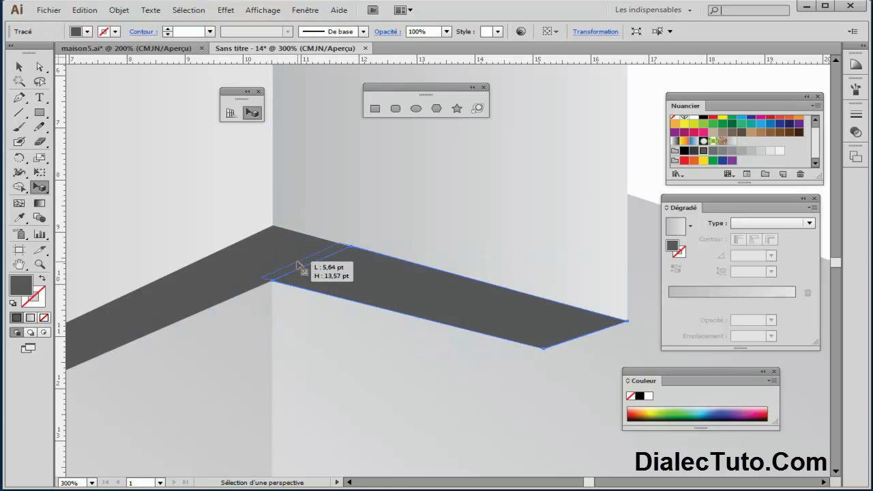
{"action": "left_click", "coordinate": [658, 152]}
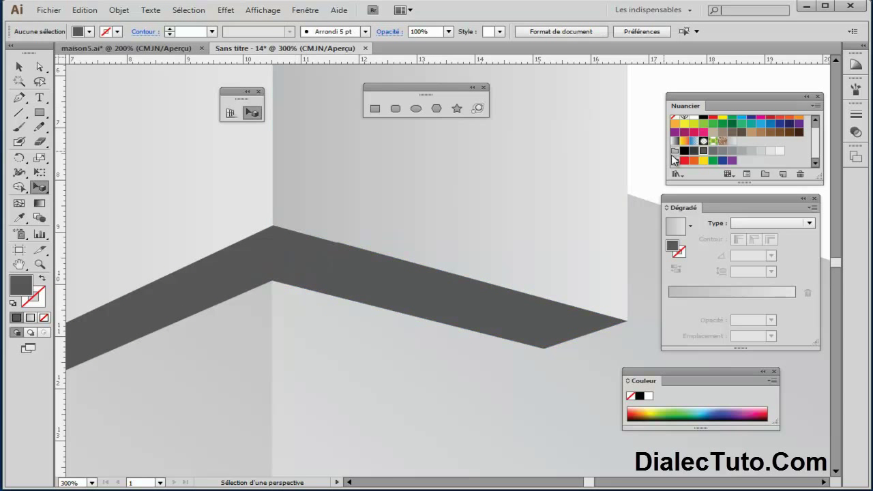
{"action": "key", "text": "ctrl+minus"}
{"action": "key", "text": "ctrl+minus"}
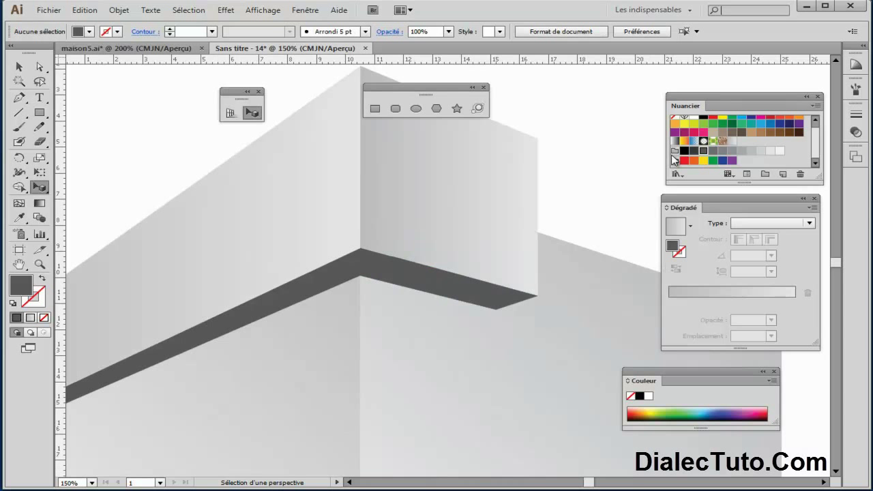
{"action": "key", "text": "ctrl+minus"}
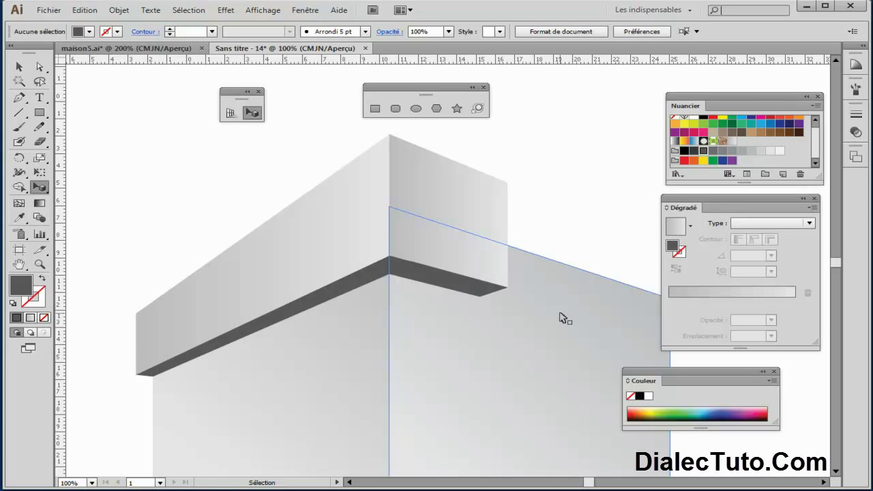
{"action": "key", "text": "ctrl+minus"}
{"action": "left_click_drag", "start_coordinate": [532, 309], "coordinate": [430, 293]}
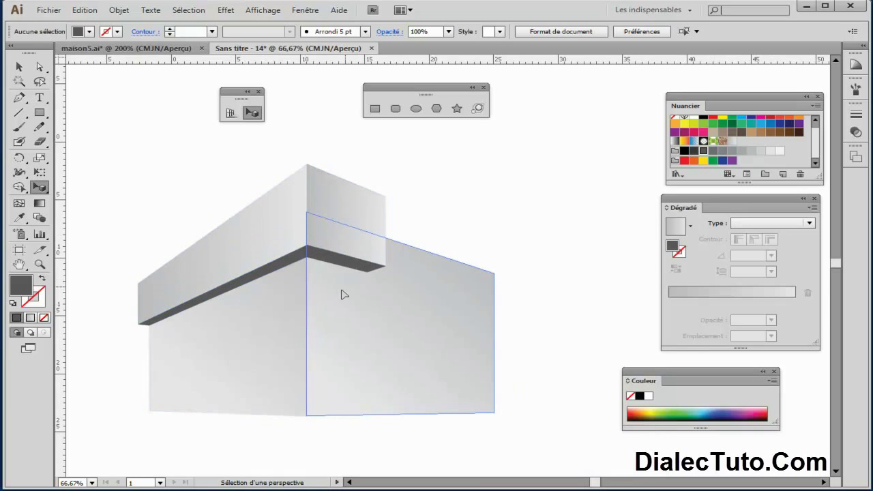
{"action": "left_click", "coordinate": [157, 48]}
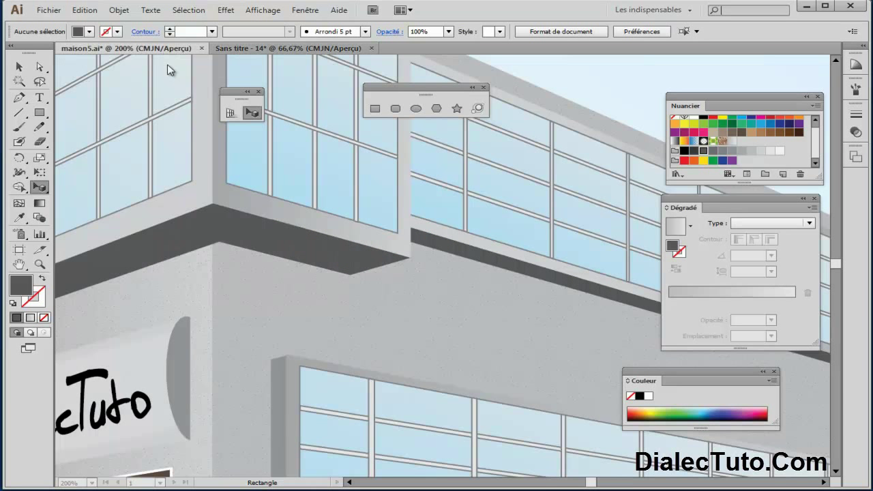
{"action": "key", "text": "ctrl+0"}
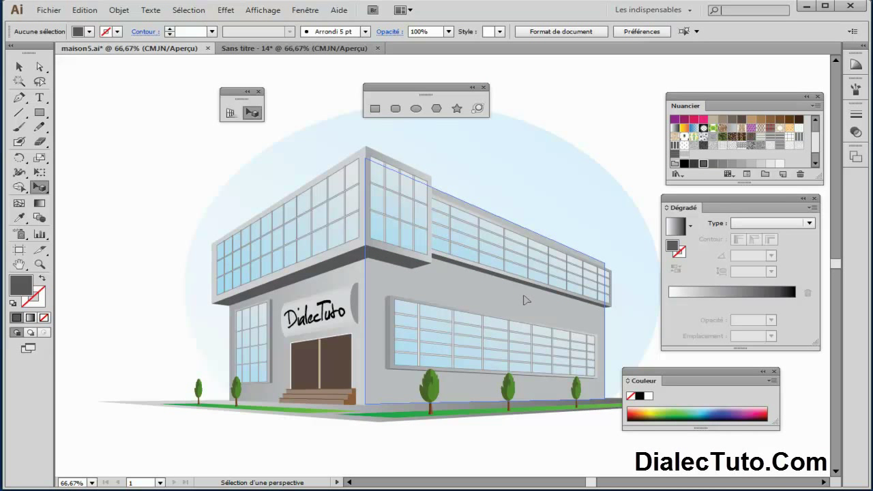
{"action": "left_click", "coordinate": [265, 48]}
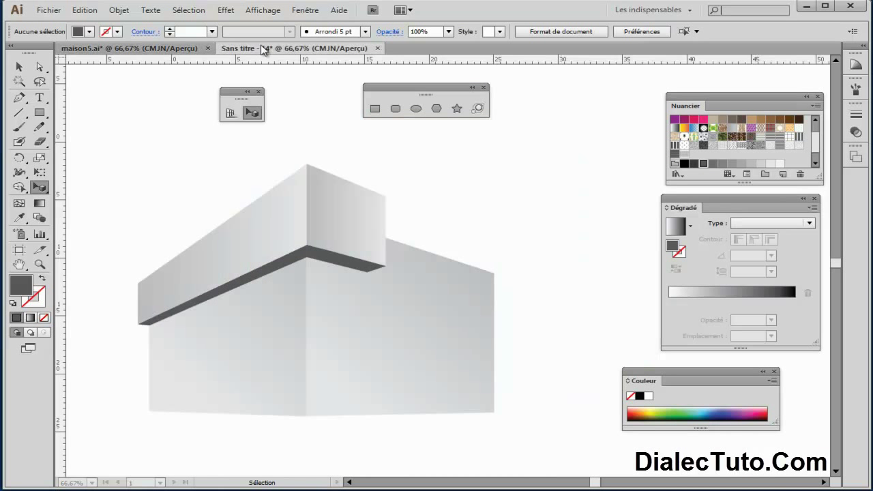
{"action": "left_click", "coordinate": [425, 259]}
Step: Make the right face taller and wider in perspective, with the grid shown again
{"action": "left_click_drag", "start_coordinate": [418, 249], "coordinate": [418, 221]}
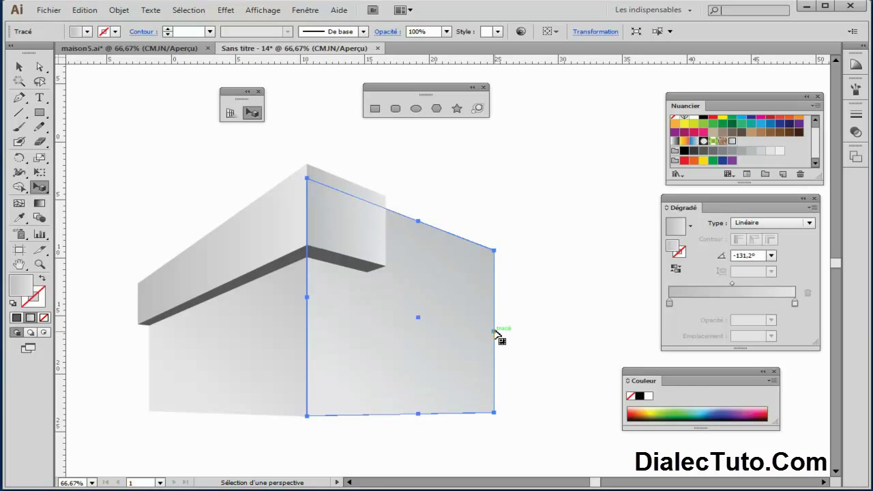
{"action": "key", "text": "ctrl+shift+i"}
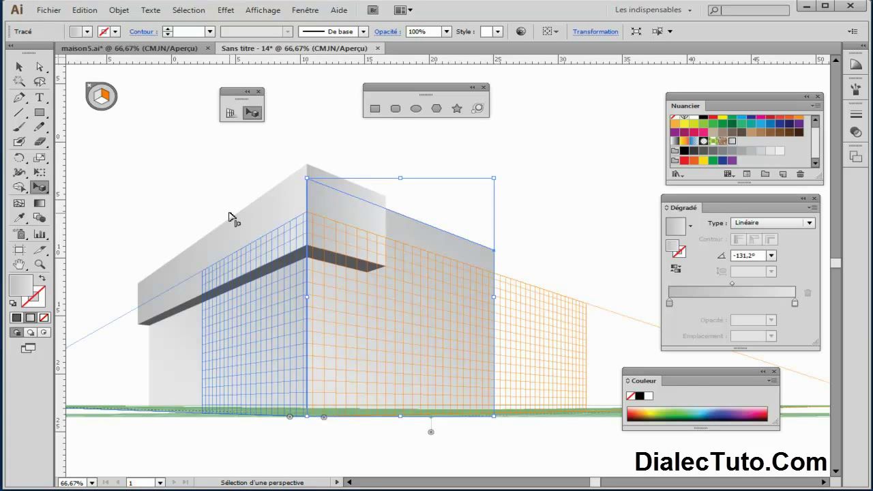
{"action": "left_click_drag", "start_coordinate": [496, 333], "coordinate": [562, 343]}
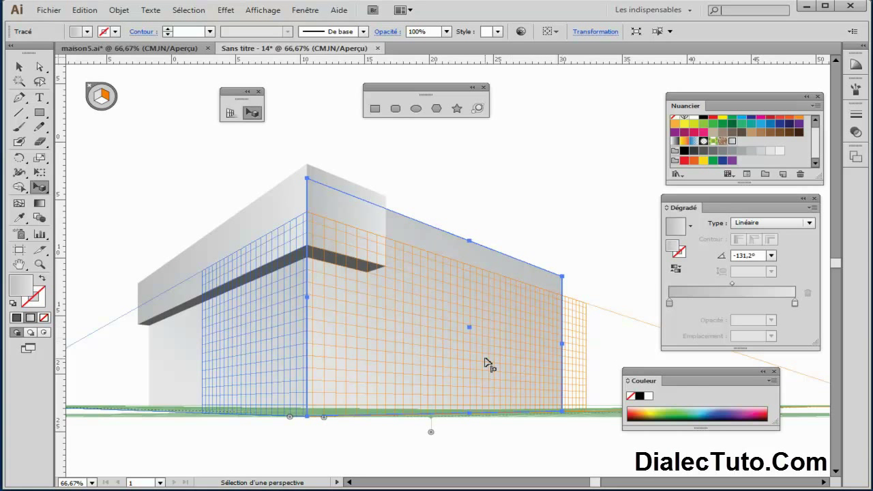
{"action": "left_click", "coordinate": [432, 184]}
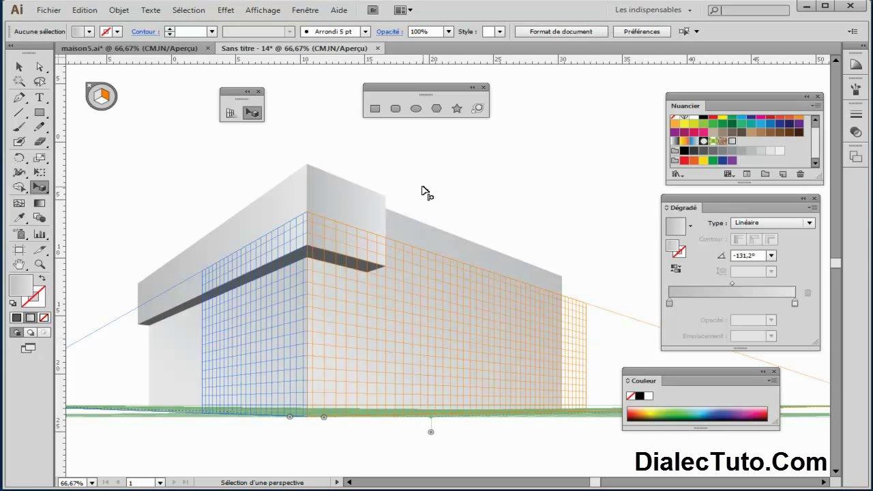
Step: Raise the top edges of the upper storey's left and right faces
{"action": "left_click", "coordinate": [256, 213]}
{"action": "left_click_drag", "start_coordinate": [195, 247], "coordinate": [195, 232]}
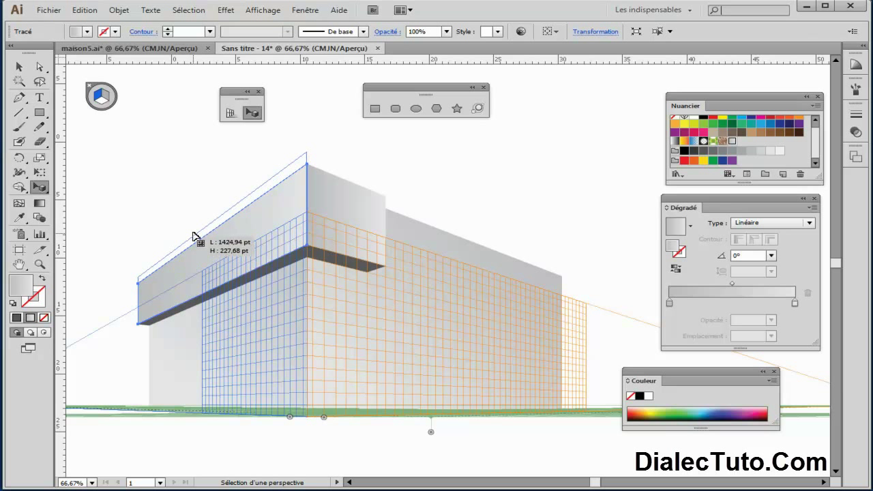
{"action": "left_click", "coordinate": [345, 188]}
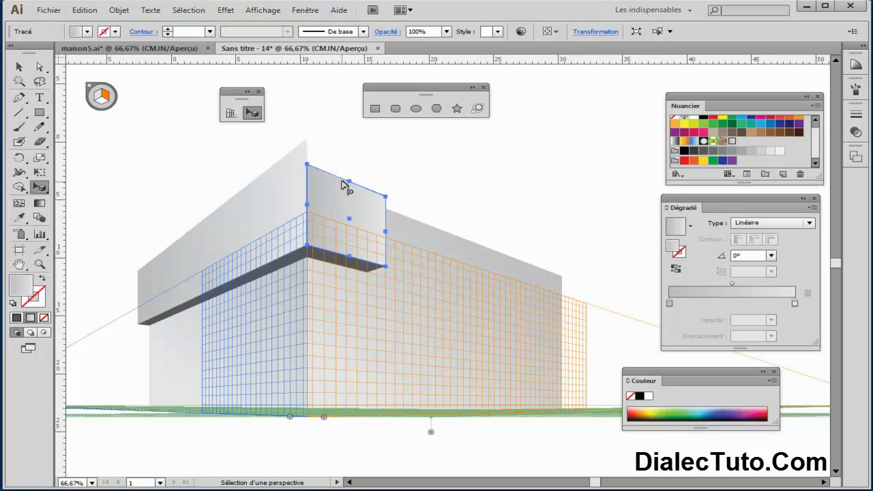
{"action": "left_click_drag", "start_coordinate": [348, 179], "coordinate": [350, 159]}
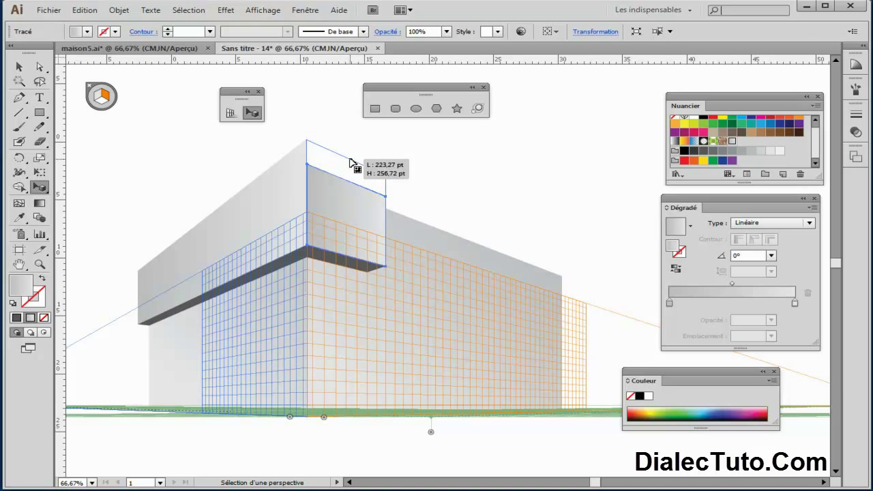
{"action": "left_click", "coordinate": [449, 174]}
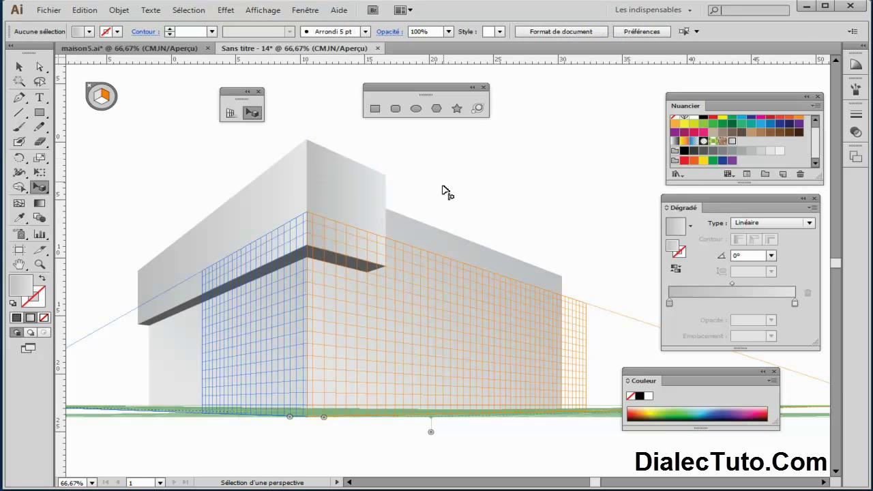
{"action": "left_click", "coordinate": [343, 181]}
Step: Raise the long right wall's top edge to the upper storey's corner, then deselect
{"action": "key", "text": "ctrl+plus"}
{"action": "key", "text": "ctrl+plus"}
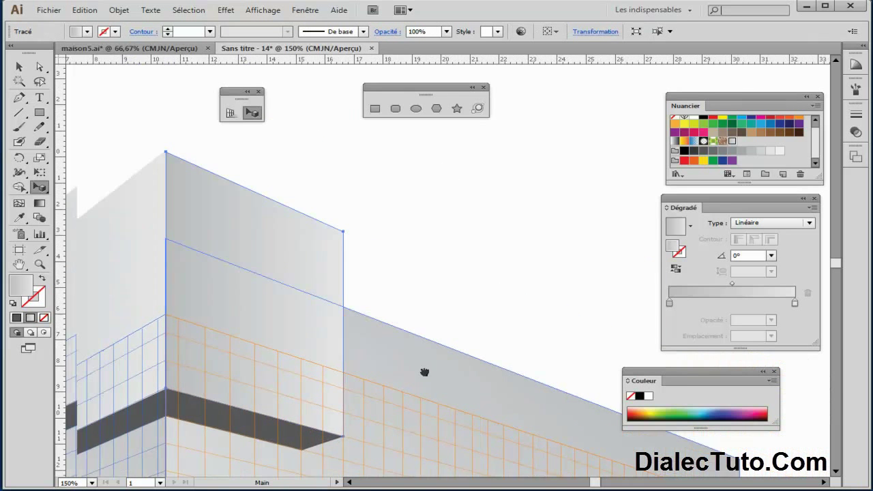
{"action": "left_click_drag", "start_coordinate": [274, 227], "coordinate": [273, 226]}
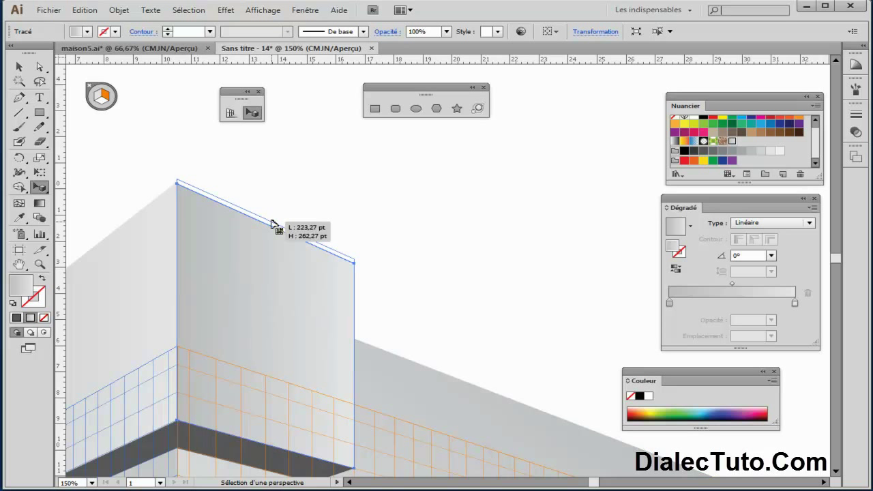
{"action": "left_click", "coordinate": [411, 390]}
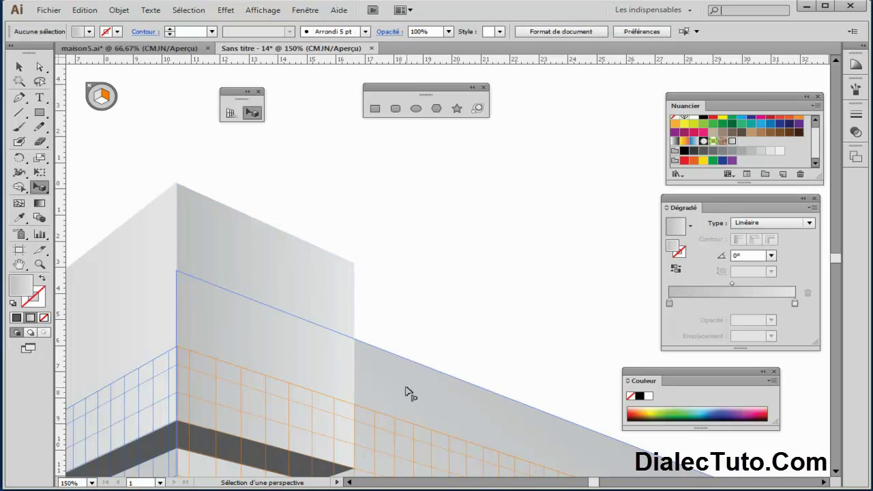
{"action": "left_click_drag", "start_coordinate": [543, 414], "coordinate": [543, 360]}
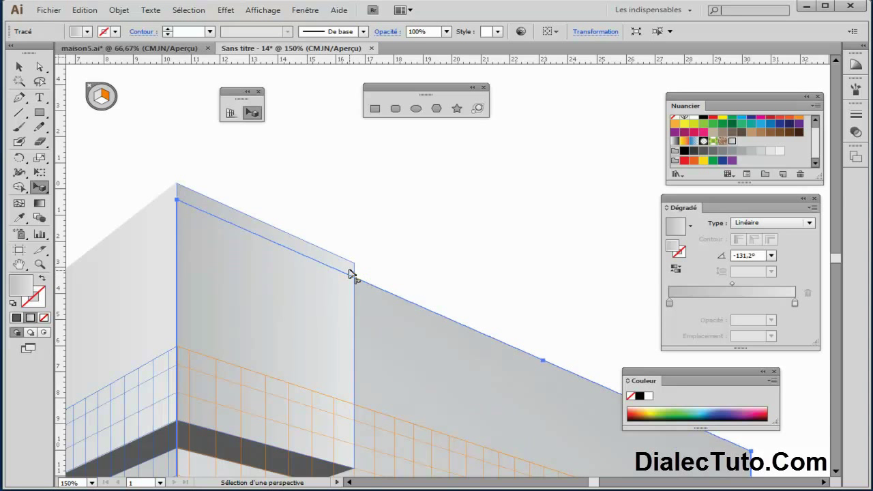
{"action": "key", "text": "ctrl+minus"}
{"action": "key", "text": "ctrl+minus"}
{"action": "key", "text": "ctrl+minus"}
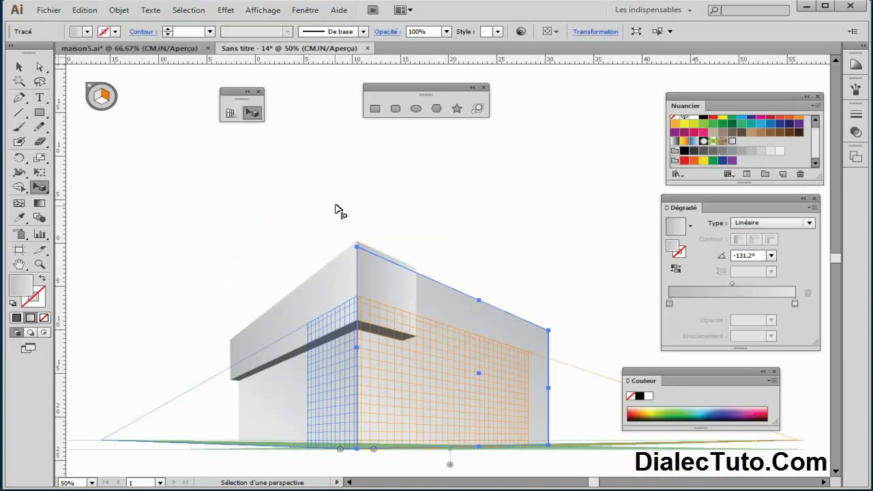
{"action": "left_click", "coordinate": [339, 210]}
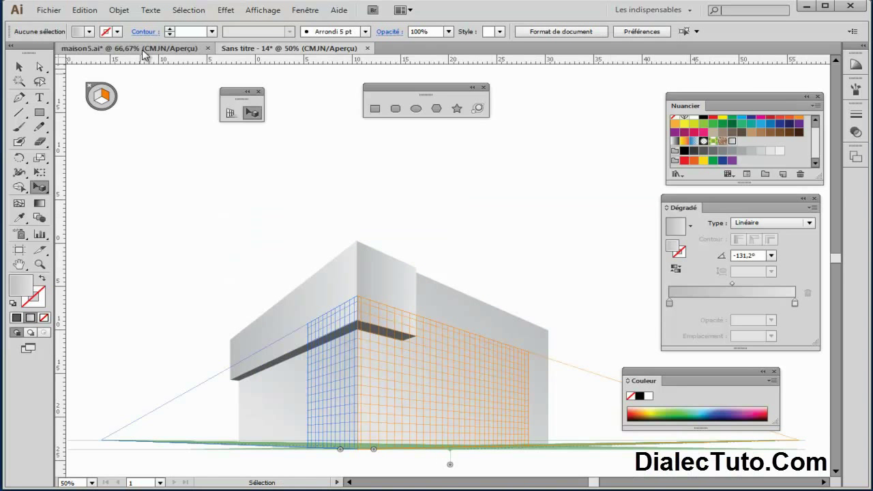
{"action": "left_click", "coordinate": [141, 49]}
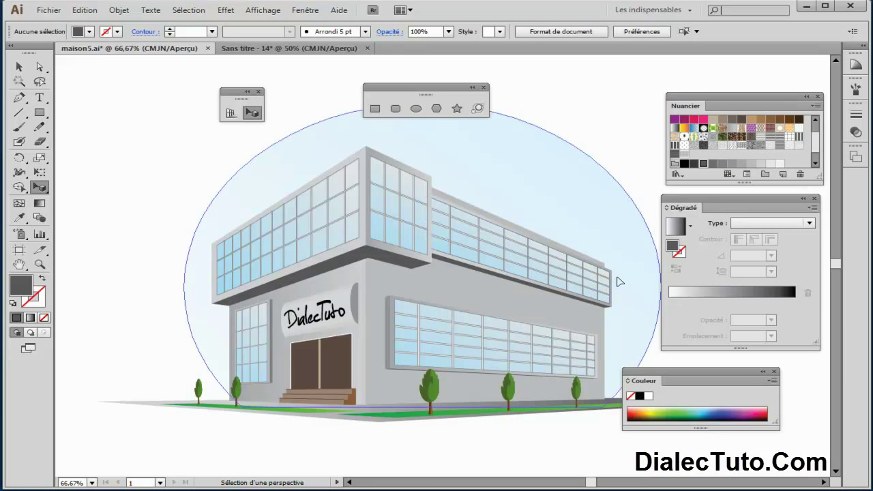
{"action": "key", "text": "ctrl+plus"}
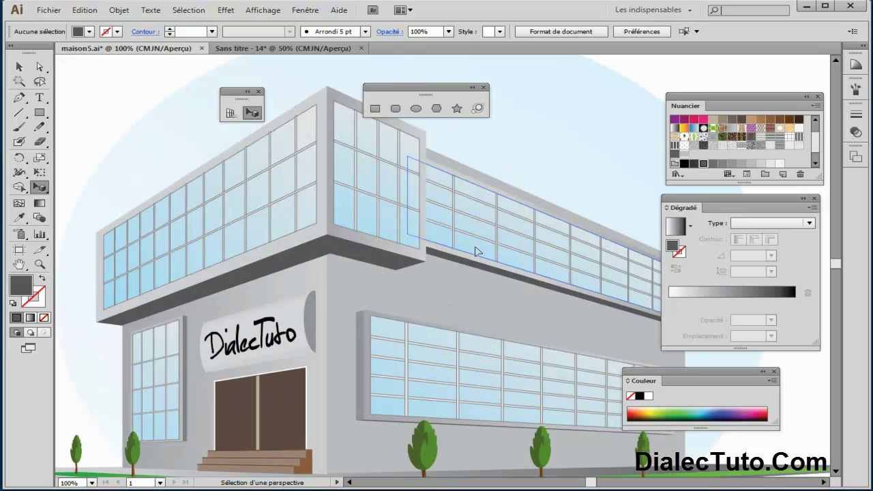
{"action": "left_click", "coordinate": [313, 49]}
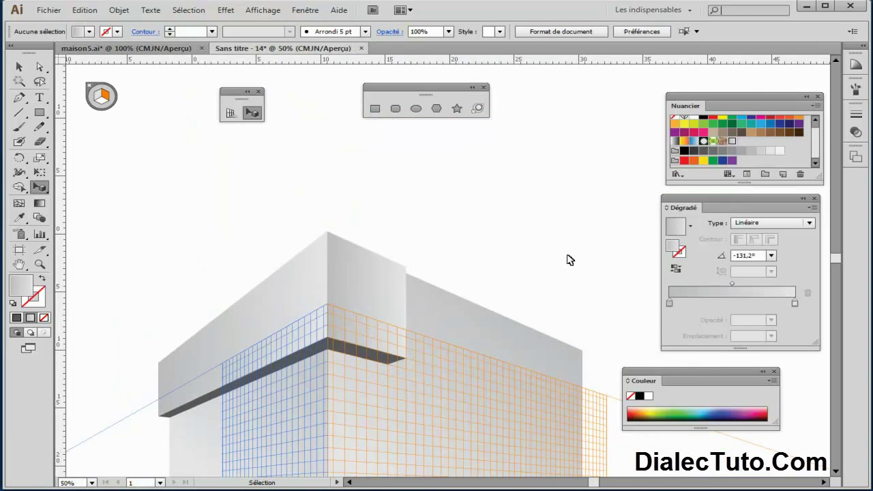
{"action": "scroll", "coordinate": [473, 218], "scroll_direction": "down", "scroll_amount": 3}
{"action": "scroll", "coordinate": [281, 148], "scroll_direction": "right", "scroll_amount": 2}
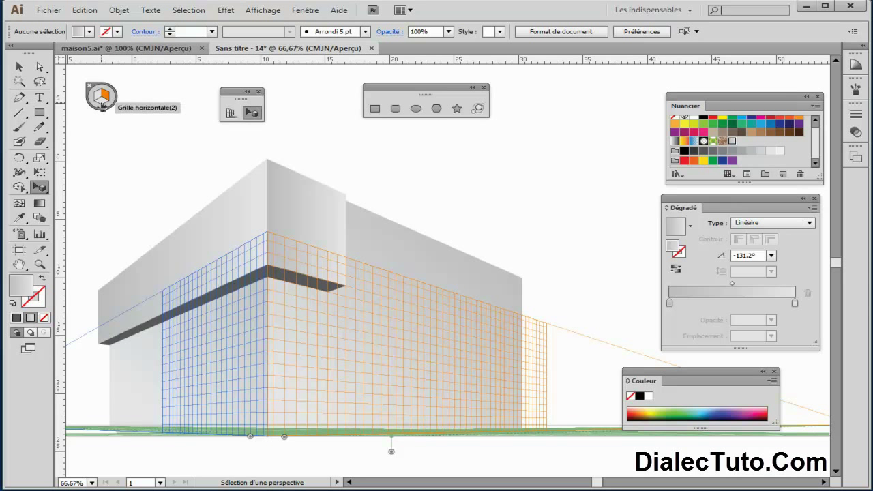
Step: Draw a thin strip on the right wall grid, colour it the left band's dark grey, and stretch its left end
{"action": "left_click", "coordinate": [375, 109]}
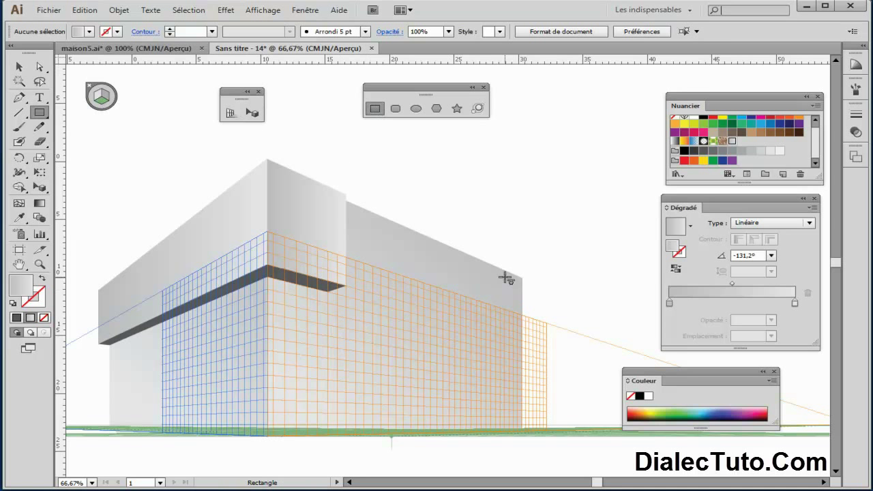
{"action": "key", "text": "ctrl+plus"}
{"action": "key", "text": "ctrl+plus"}
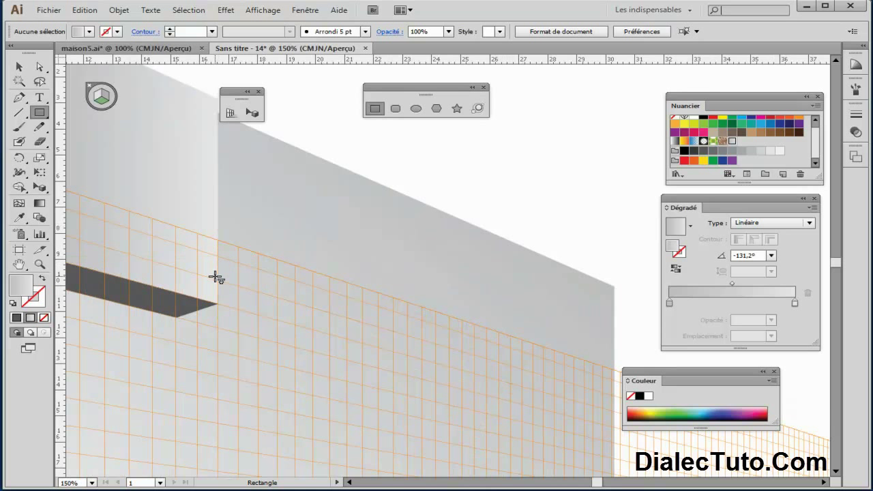
{"action": "left_click_drag", "start_coordinate": [218, 277], "coordinate": [515, 352]}
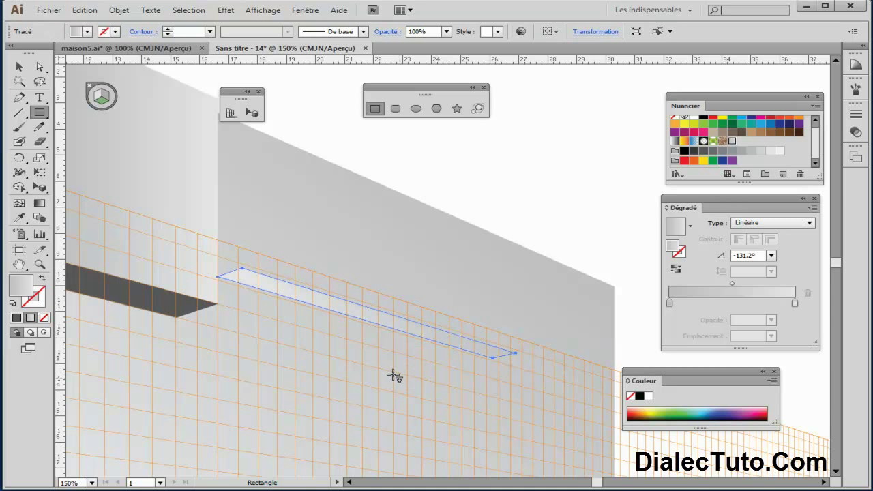
{"action": "left_click", "coordinate": [19, 218]}
{"action": "left_click", "coordinate": [118, 285]}
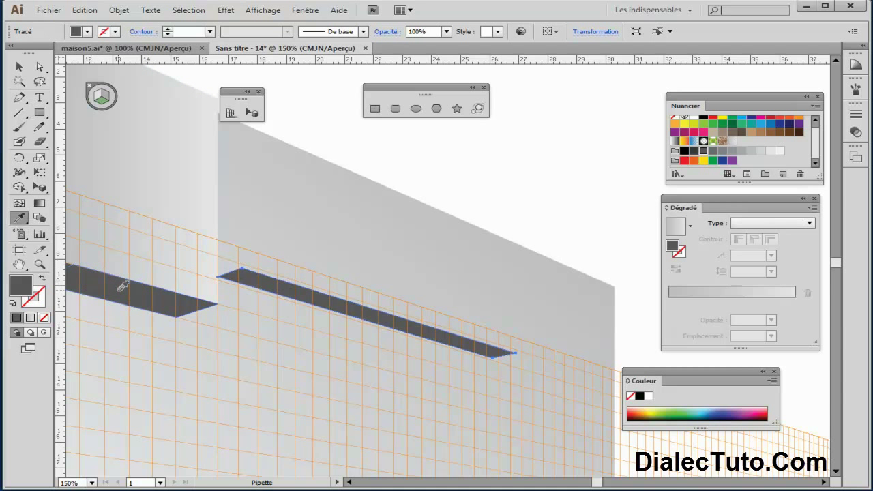
{"action": "left_click", "coordinate": [254, 114]}
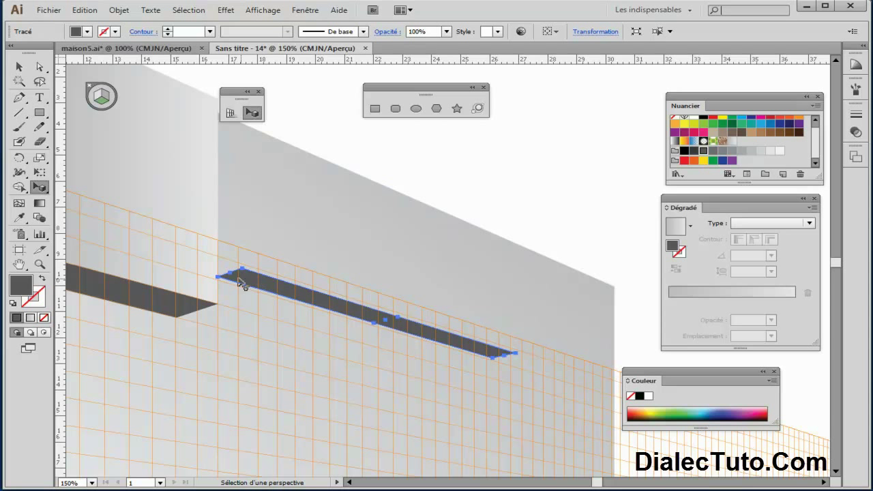
{"action": "left_click_drag", "start_coordinate": [234, 276], "coordinate": [193, 266]}
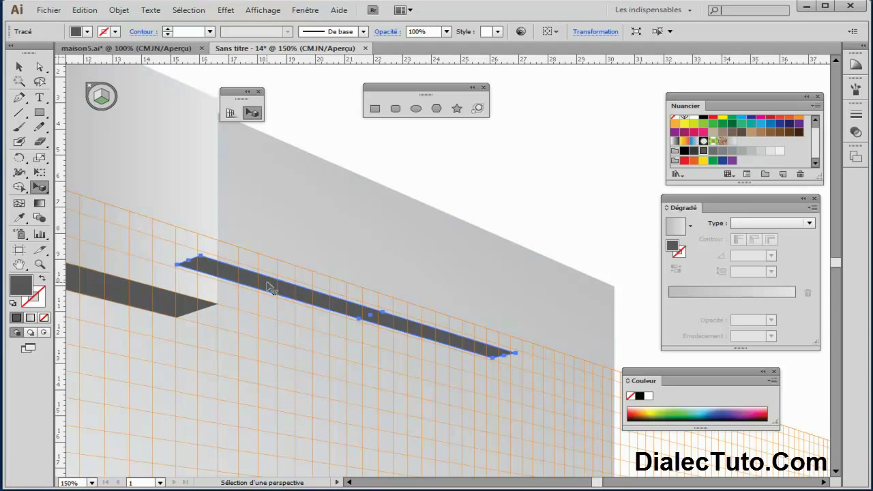
Step: Stretch the dark strip's right end toward the right wall edge
{"action": "key", "text": "ctrl+plus"}
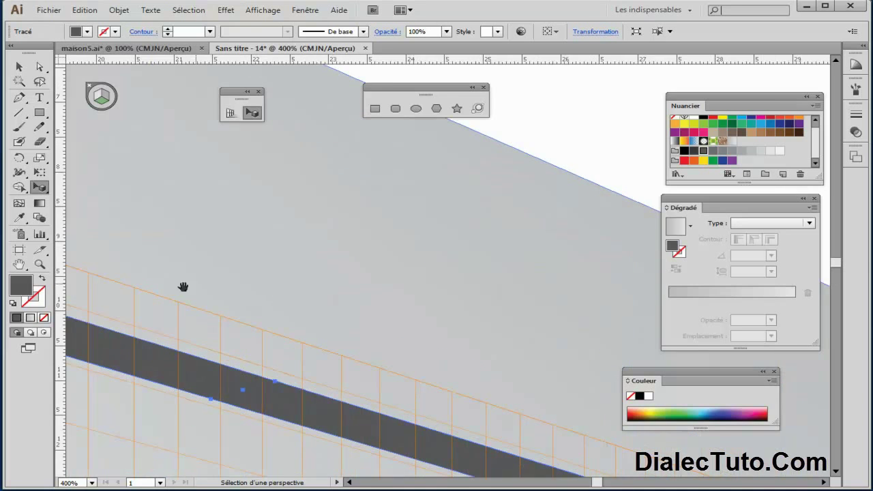
{"action": "key", "text": "ctrl+plus"}
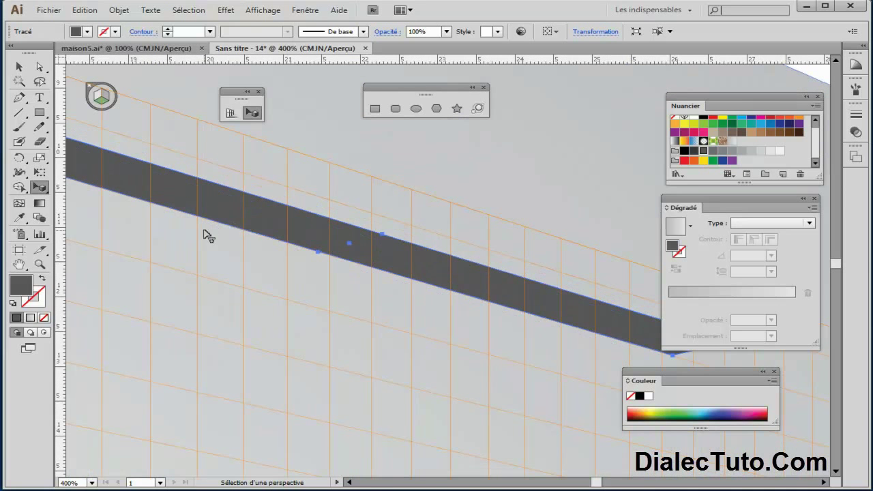
{"action": "mouse_move", "coordinate": [481, 228]}
{"action": "left_mouse_down"}
{"action": "mouse_move", "coordinate": [92, 162]}
{"action": "mouse_move", "coordinate": [347, 202]}
{"action": "left_mouse_up"}
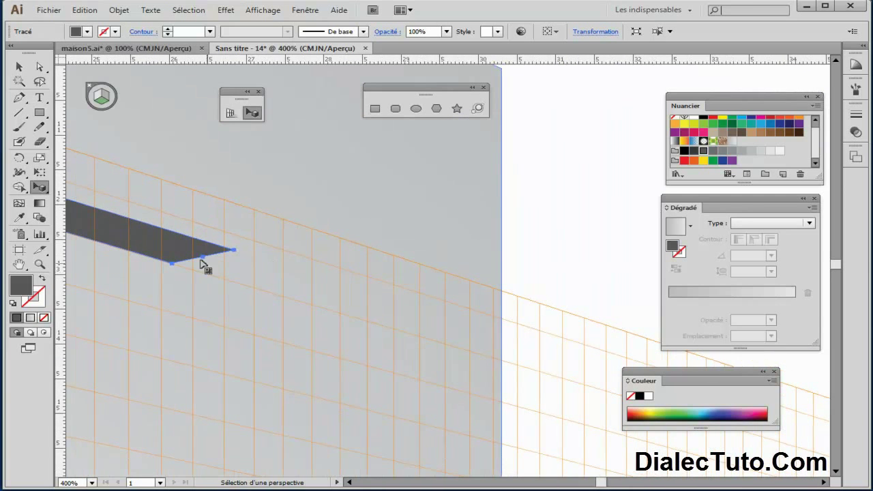
{"action": "left_click_drag", "start_coordinate": [204, 264], "coordinate": [502, 354]}
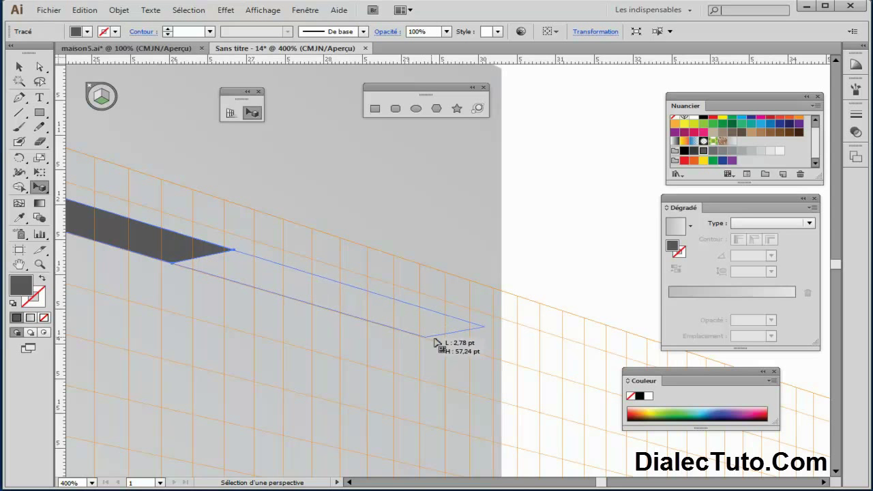
Step: Align the strip's lower corner exactly with the wall edge
{"action": "key", "text": "ctrl+plus"}
{"action": "key", "text": "ctrl+plus"}
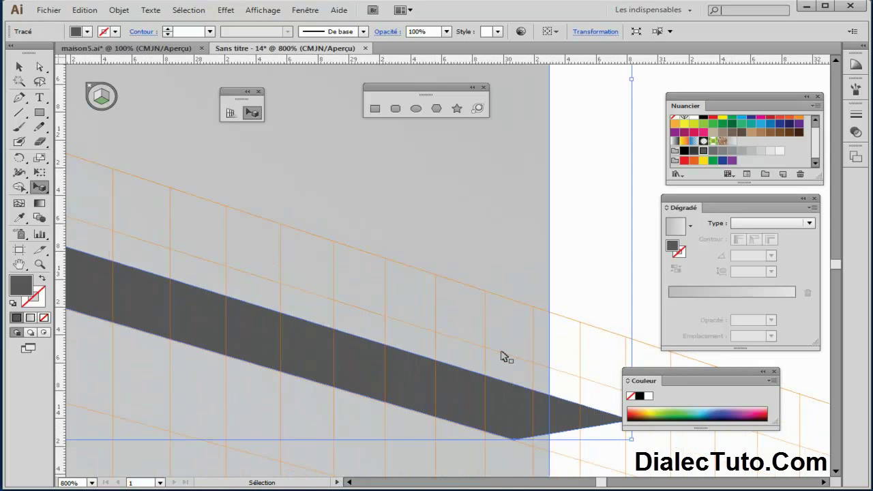
{"action": "left_click_drag", "start_coordinate": [503, 330], "coordinate": [477, 198]}
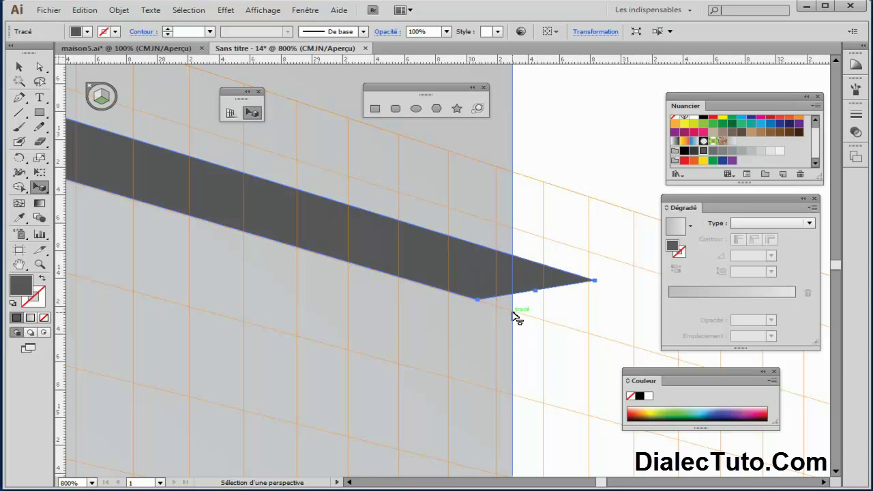
{"action": "key", "text": "ctrl+plus"}
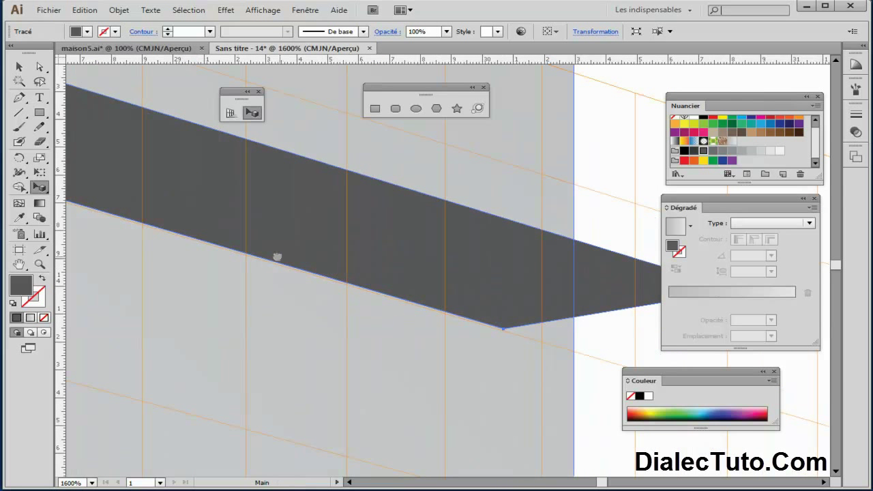
{"action": "left_click_drag", "start_coordinate": [277, 256], "coordinate": [113, 198]}
{"action": "left_click_drag", "start_coordinate": [458, 251], "coordinate": [534, 277]}
{"action": "key", "text": "ctrl+minus"}
{"action": "key", "text": "ctrl+minus"}
{"action": "key", "text": "ctrl+minus"}
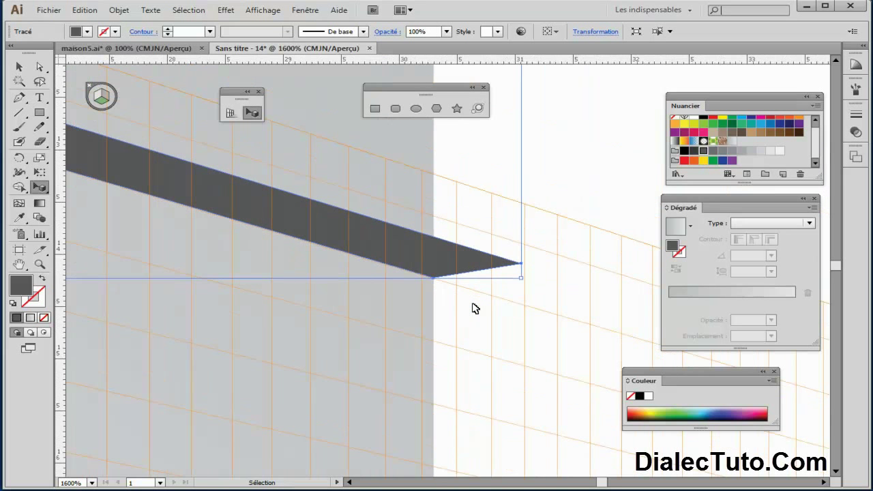
{"action": "key", "text": "ctrl+minus"}
{"action": "key", "text": "ctrl+minus"}
{"action": "key", "text": "ctrl+minus"}
{"action": "key", "text": "ctrl+minus"}
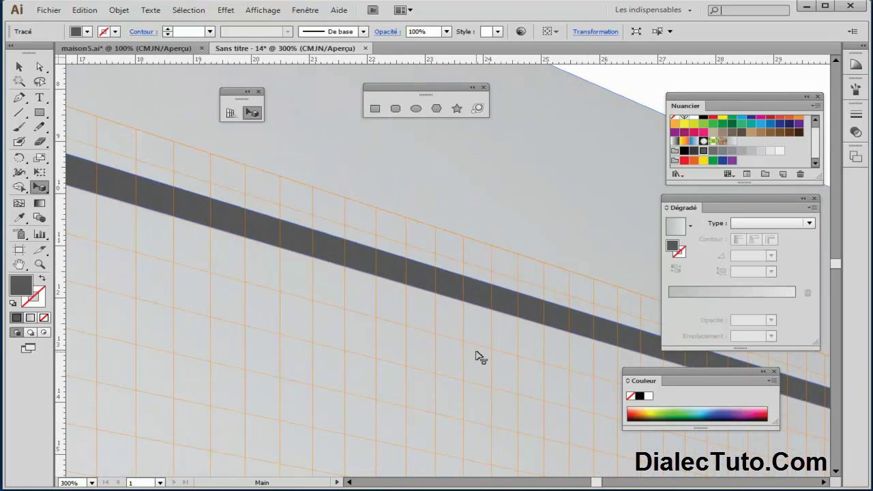
{"action": "key", "text": "ctrl+minus"}
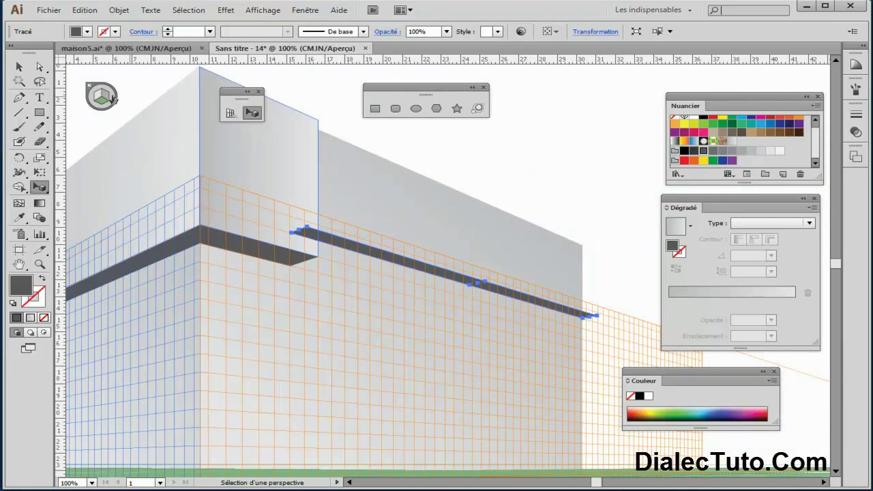
Step: Draw a light grey linear-gradient panel on the right grid plane above the dark strip
{"action": "left_click", "coordinate": [251, 114]}
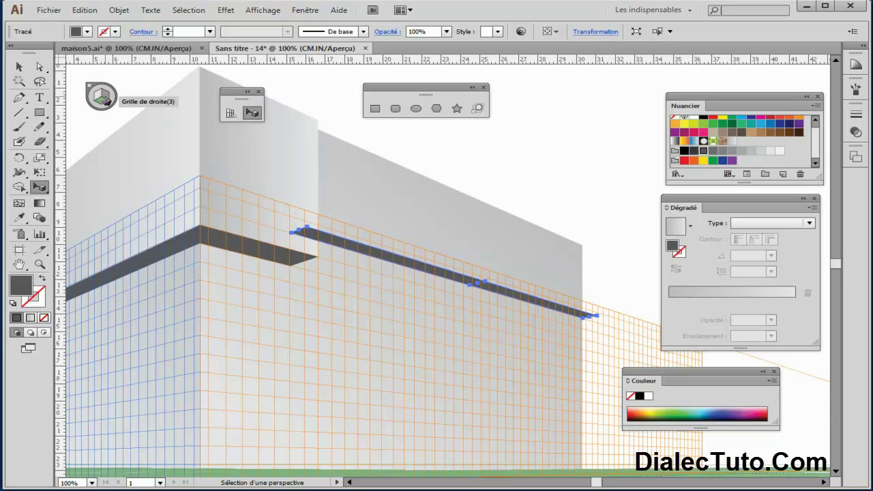
{"action": "left_click", "coordinate": [106, 99]}
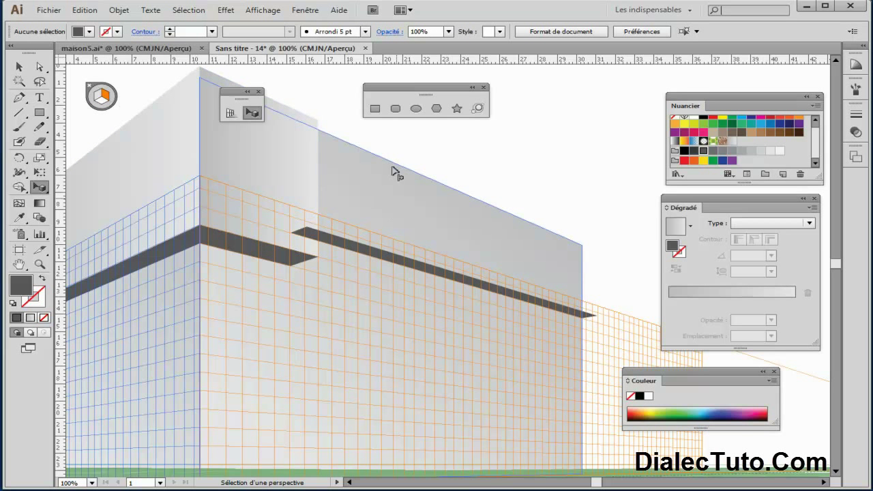
{"action": "left_click", "coordinate": [377, 110]}
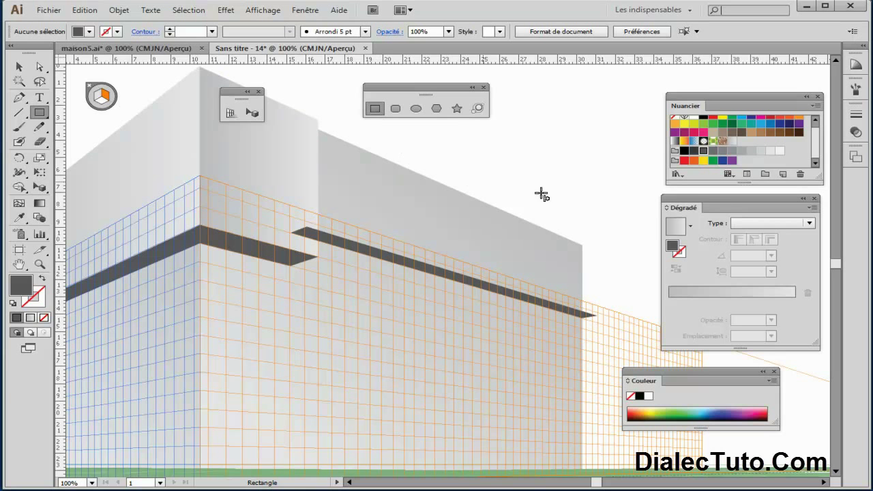
{"action": "left_click", "coordinate": [697, 142]}
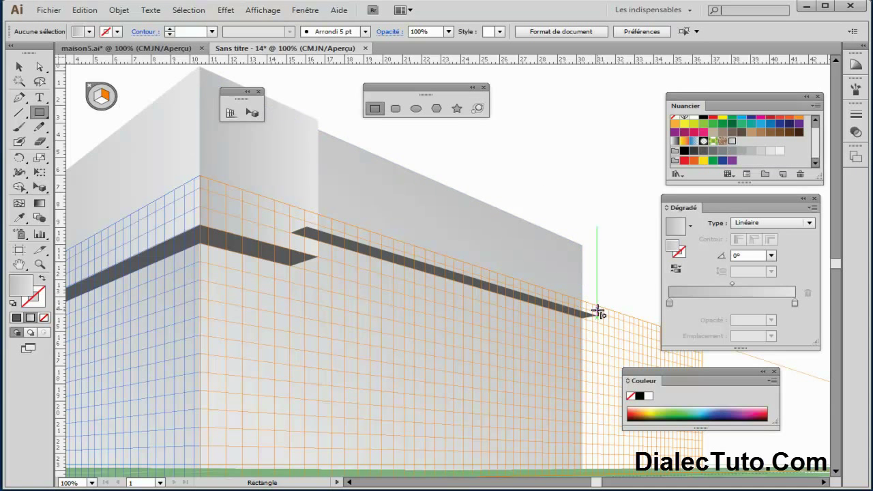
{"action": "scroll", "coordinate": [598, 318], "scroll_direction": "up", "scroll_amount": 2}
{"action": "mouse_move", "coordinate": [597, 318]}
{"action": "left_mouse_down"}
{"action": "mouse_move", "coordinate": [337, 317]}
{"action": "mouse_move", "coordinate": [320, 363]}
{"action": "mouse_move", "coordinate": [126, 225]}
{"action": "mouse_move", "coordinate": [100, 162]}
{"action": "left_mouse_up"}
{"action": "left_click_drag", "start_coordinate": [187, 327], "coordinate": [458, 395]}
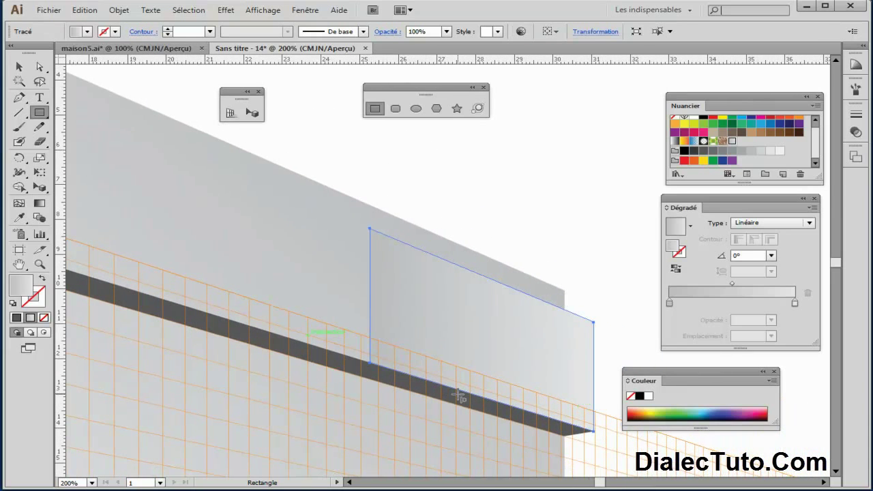
Step: Stretch the panel's left edge back to the building corner
{"action": "left_click", "coordinate": [251, 112]}
{"action": "left_click_drag", "start_coordinate": [364, 298], "coordinate": [195, 269]}
{"action": "mouse_move", "coordinate": [189, 368]}
{"action": "left_mouse_down"}
{"action": "mouse_move", "coordinate": [502, 351]}
{"action": "mouse_move", "coordinate": [482, 336]}
{"action": "left_mouse_up"}
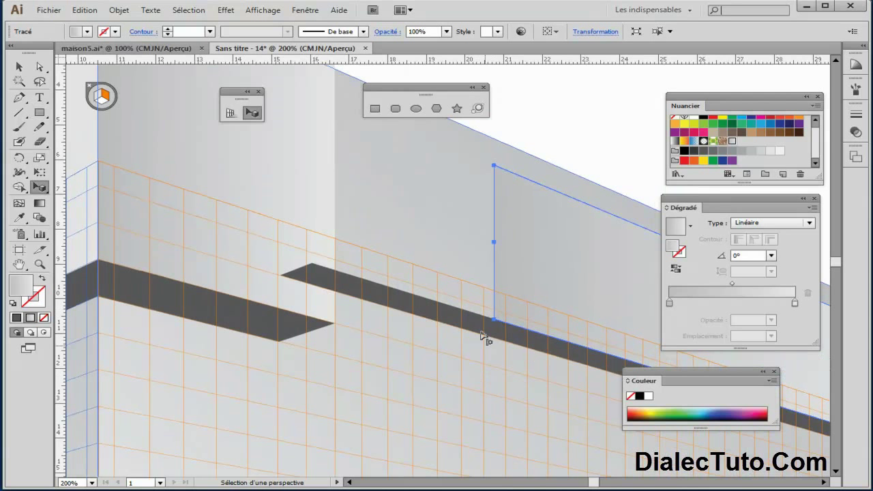
{"action": "left_click_drag", "start_coordinate": [493, 242], "coordinate": [313, 177]}
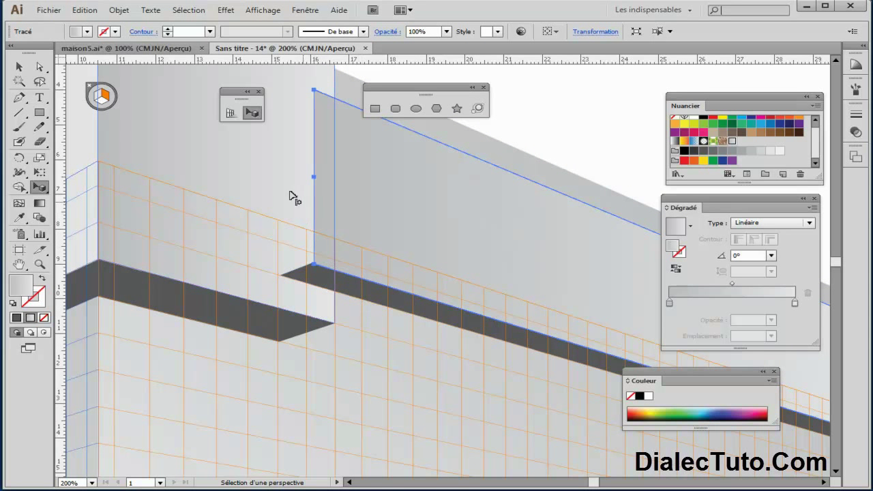
Step: Bring the upper storey's left face to the front with Disposition > Premier plan
{"action": "scroll", "coordinate": [263, 246], "scroll_direction": "up", "scroll_amount": 2}
{"action": "scroll", "coordinate": [253, 293], "scroll_direction": "right", "scroll_amount": 2}
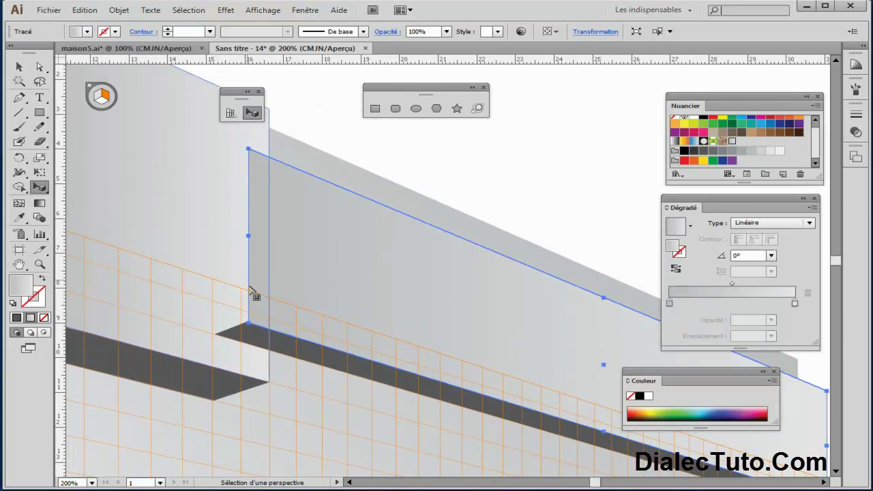
{"action": "left_click", "coordinate": [183, 223]}
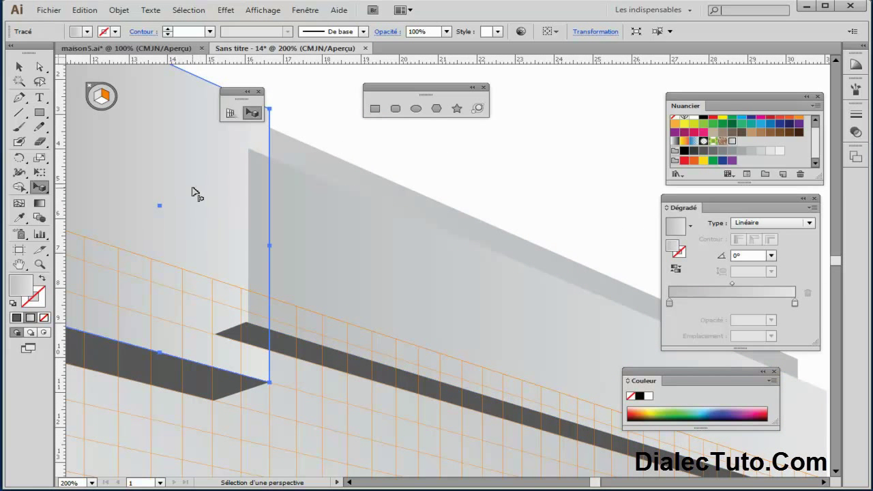
{"action": "right_click", "coordinate": [173, 173]}
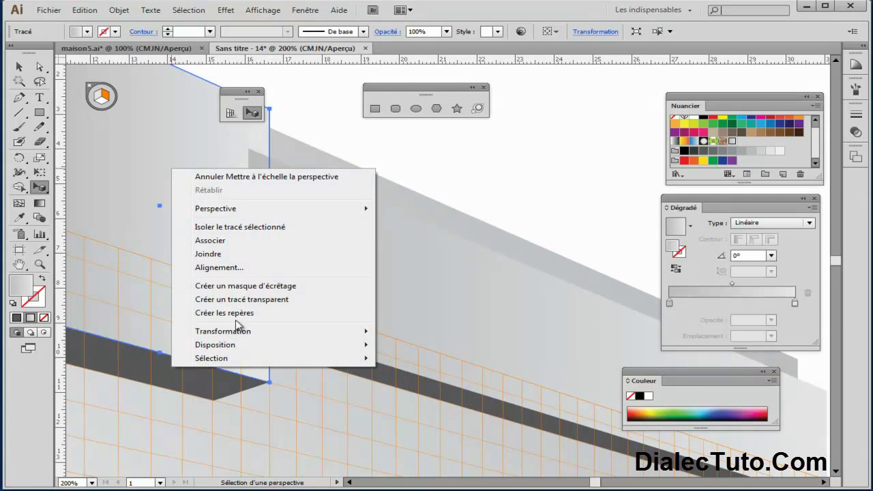
{"action": "left_click", "coordinate": [414, 344]}
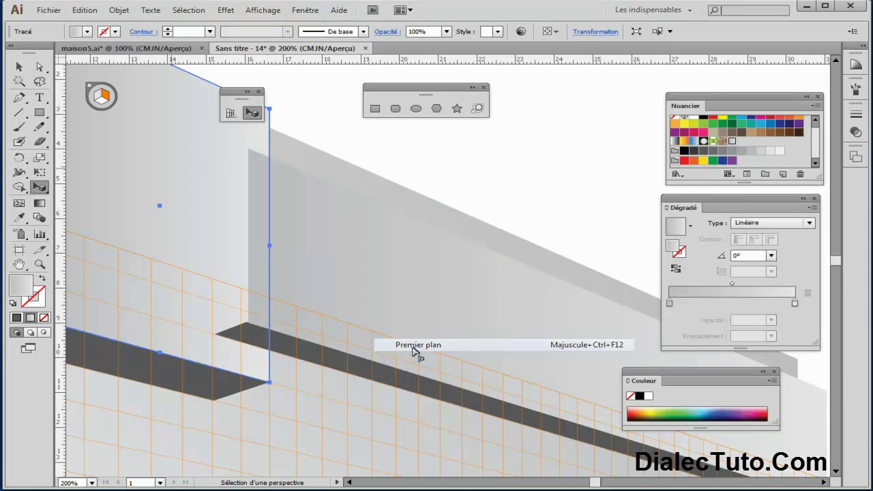
{"action": "left_click", "coordinate": [489, 176]}
{"action": "key", "text": "ctrl+minus"}
{"action": "key", "text": "ctrl+minus"}
{"action": "key", "text": "ctrl+minus"}
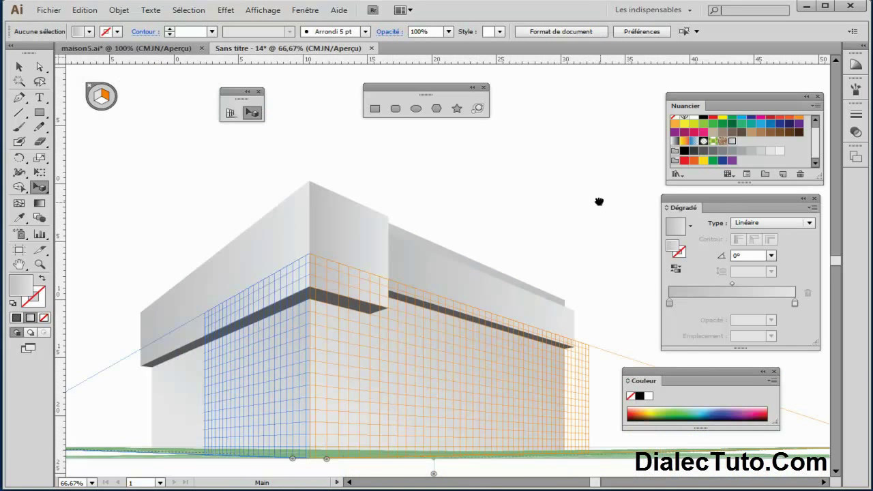
Step: Redraw the upper right face's gradient diagonally at -49.1° with the Gradient tool
{"action": "left_click_drag", "start_coordinate": [598, 202], "coordinate": [508, 163]}
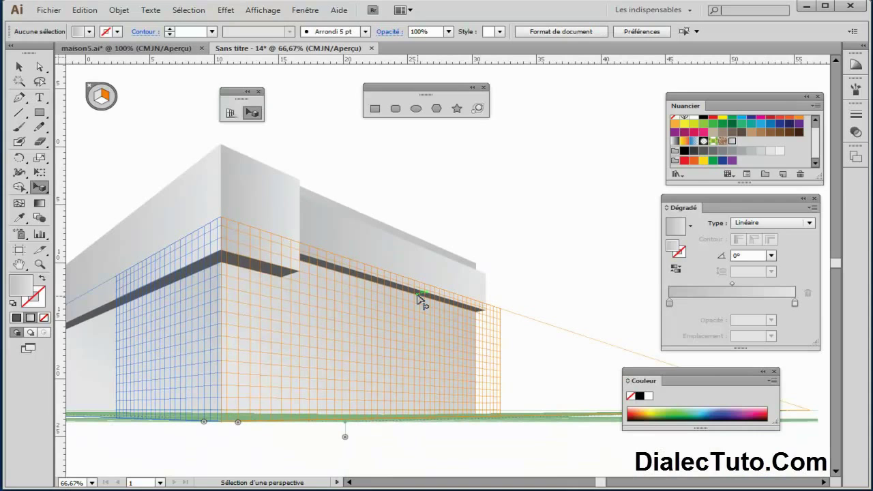
{"action": "left_click", "coordinate": [346, 259]}
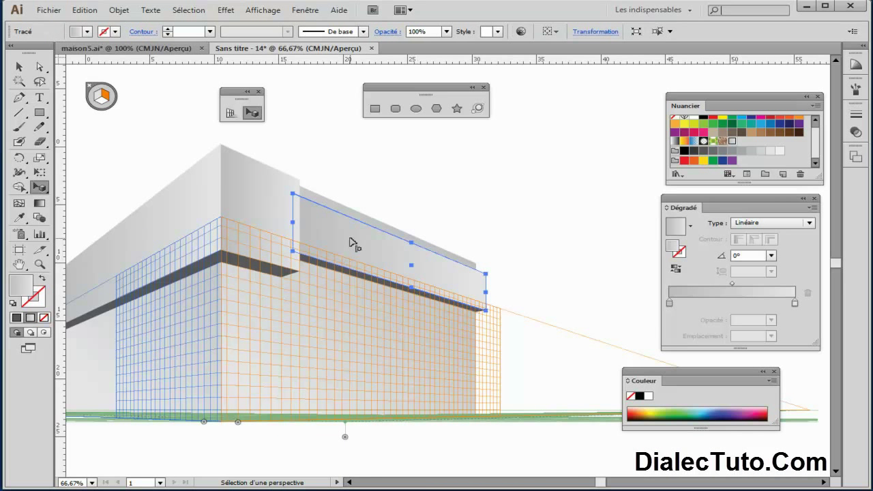
{"action": "left_click", "coordinate": [39, 202]}
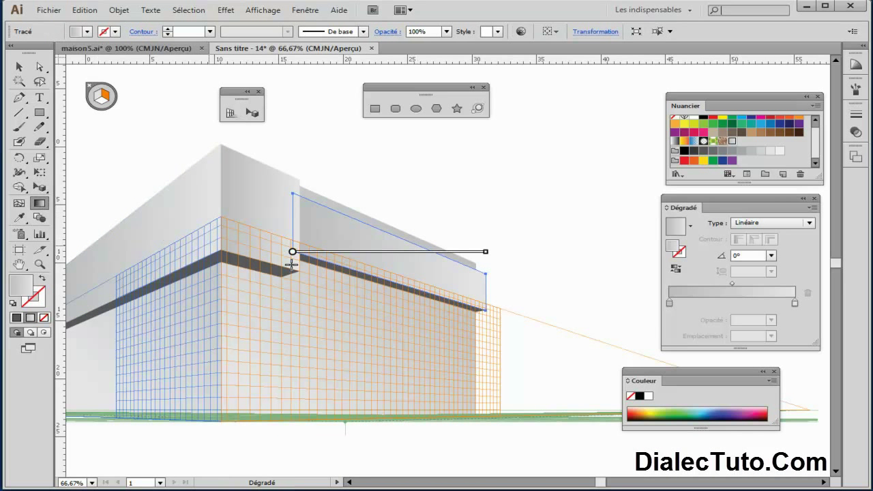
{"action": "left_click_drag", "start_coordinate": [505, 225], "coordinate": [275, 276]}
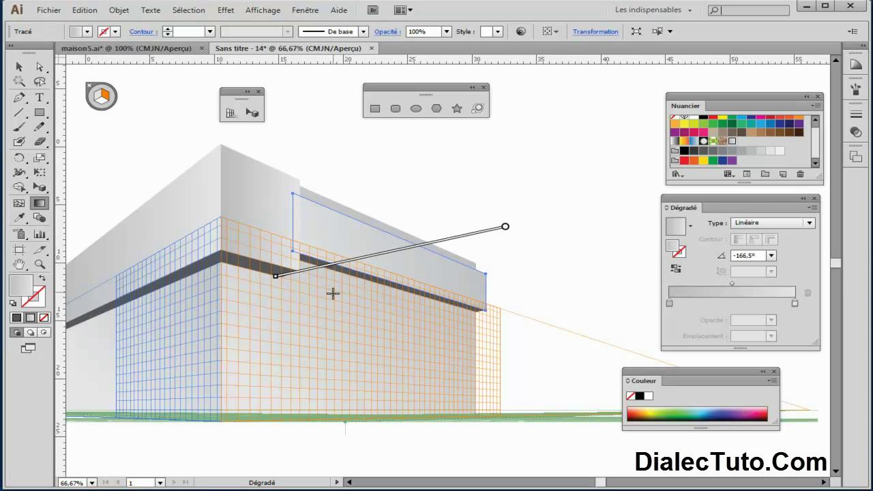
{"action": "left_click_drag", "start_coordinate": [300, 171], "coordinate": [455, 332]}
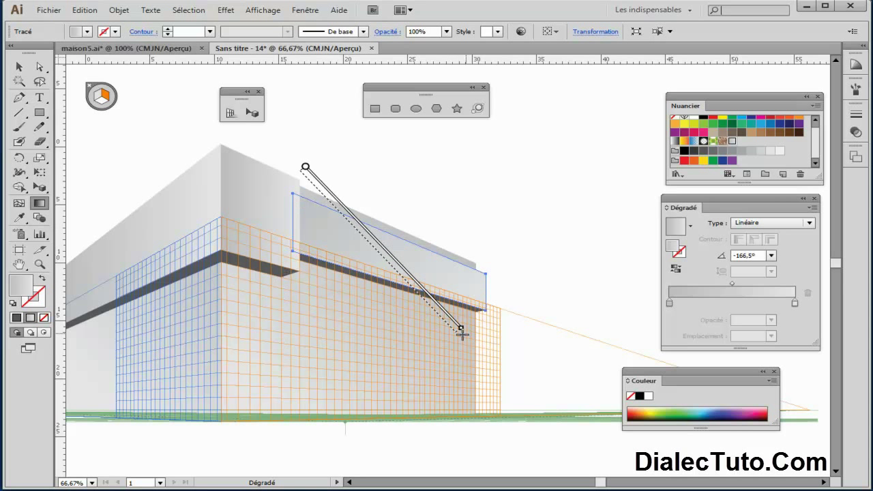
{"action": "left_click", "coordinate": [19, 67]}
Step: Deselect and hide the perspective grid, opening the Affichage menu
{"action": "left_click", "coordinate": [556, 280]}
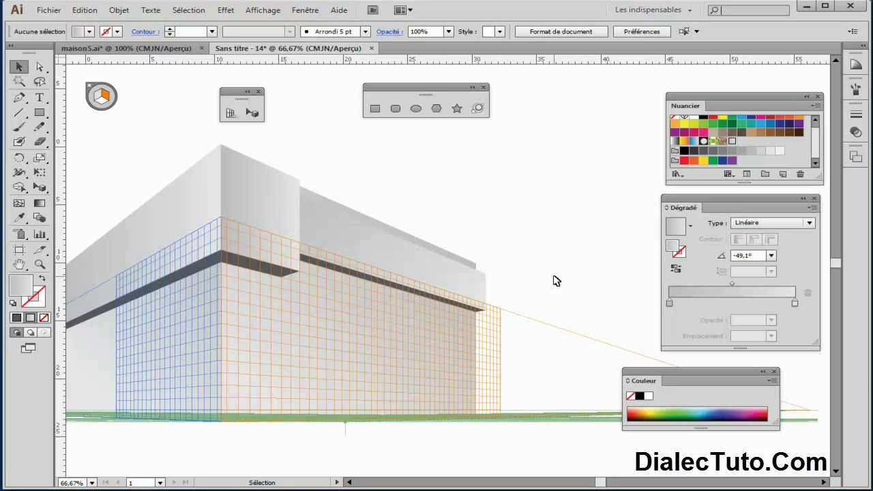
{"action": "key", "text": "ctrl+shift+i"}
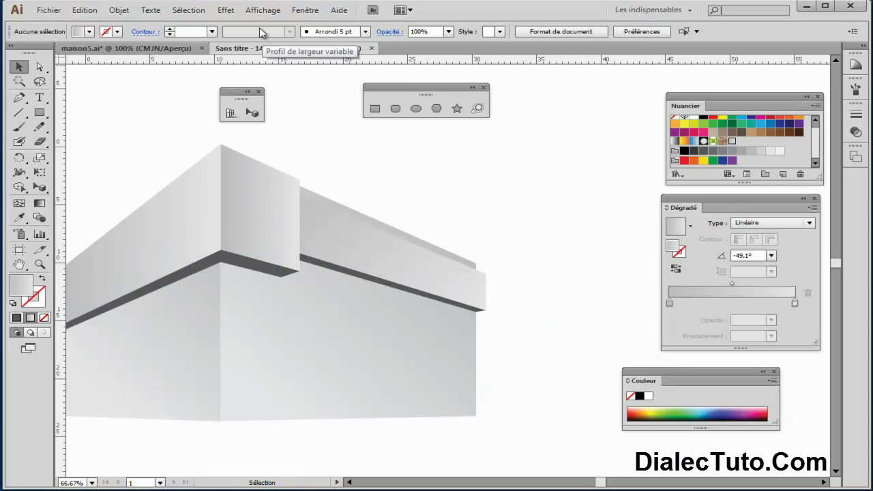
{"action": "left_click", "coordinate": [263, 9]}
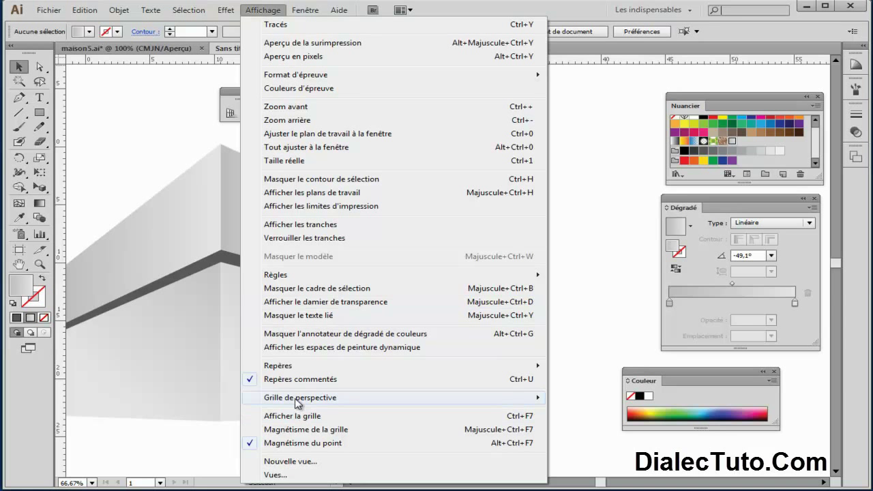
{"action": "mouse_move", "coordinate": [300, 397]}
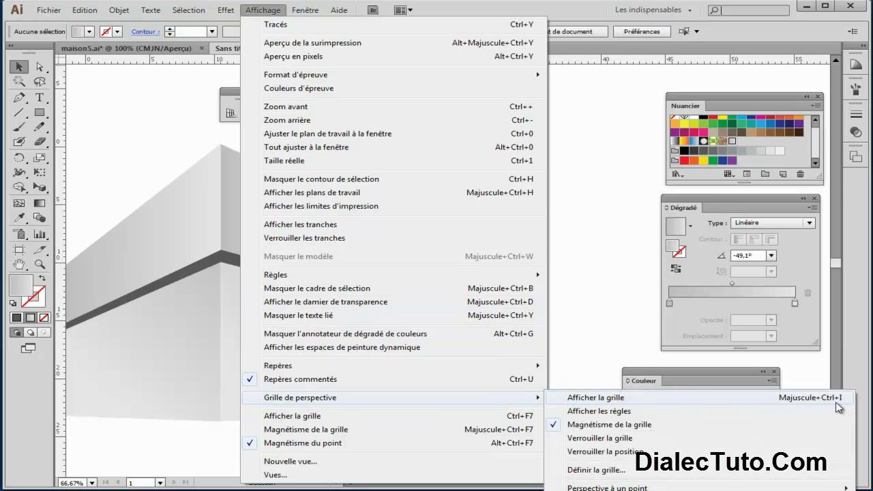
Step: Close the menu and inspect the finished facade in the maison5.ai reference
{"action": "left_click", "coordinate": [584, 21]}
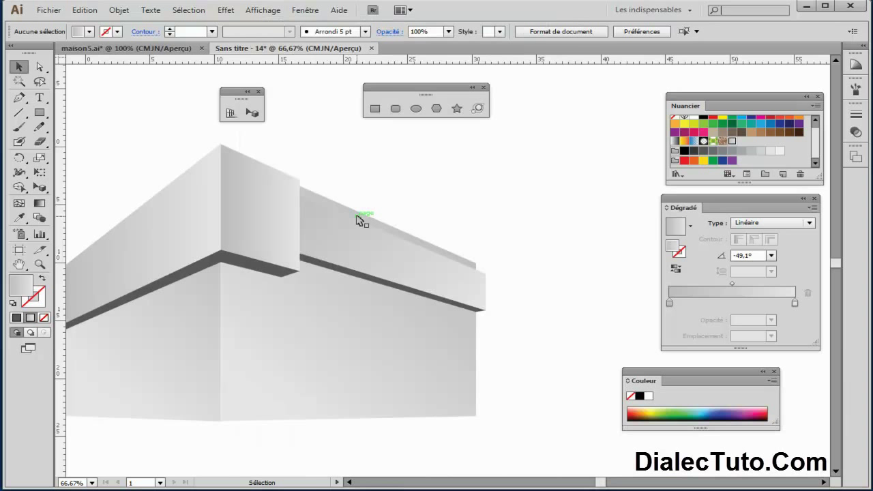
{"action": "left_click_drag", "start_coordinate": [346, 214], "coordinate": [440, 187]}
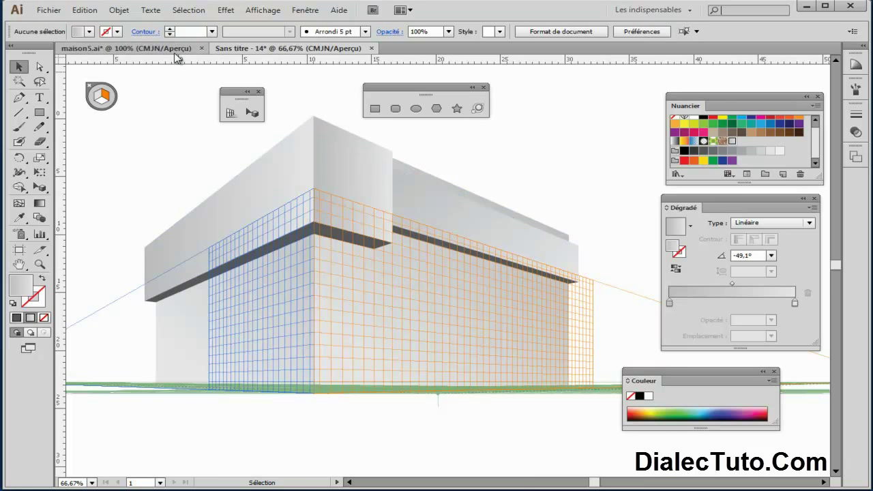
{"action": "left_click", "coordinate": [126, 48]}
{"action": "left_click", "coordinate": [365, 344]}
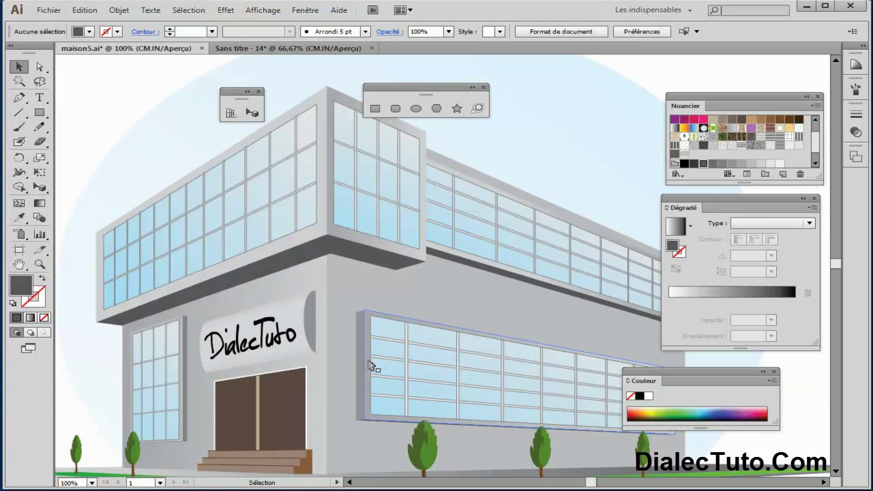
{"action": "left_click_drag", "start_coordinate": [416, 352], "coordinate": [358, 325]}
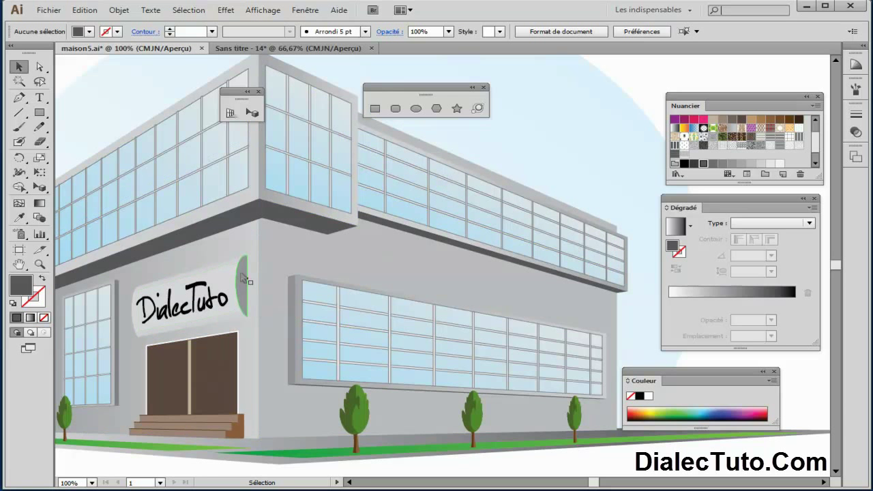
Step: Return to Sans titre - 14, re-check maison5.ai once more, and zoom in on the lower walls
{"action": "left_click", "coordinate": [306, 48]}
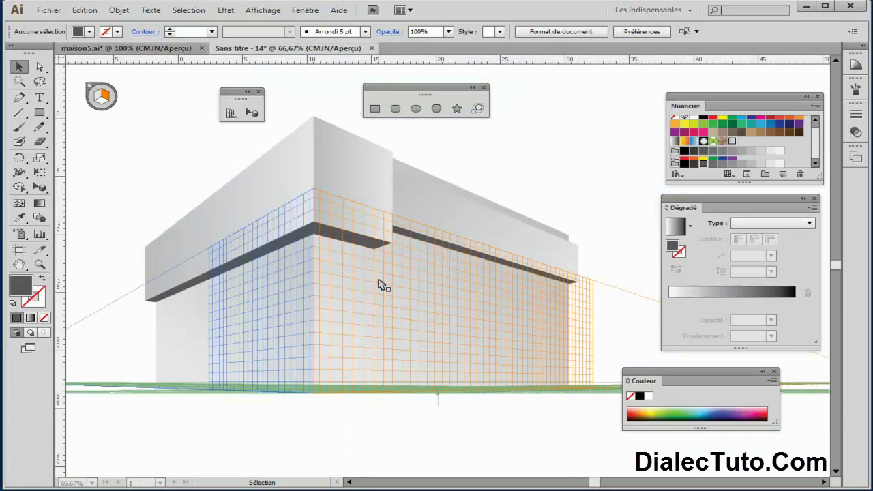
{"action": "left_click_drag", "start_coordinate": [298, 242], "coordinate": [264, 228]}
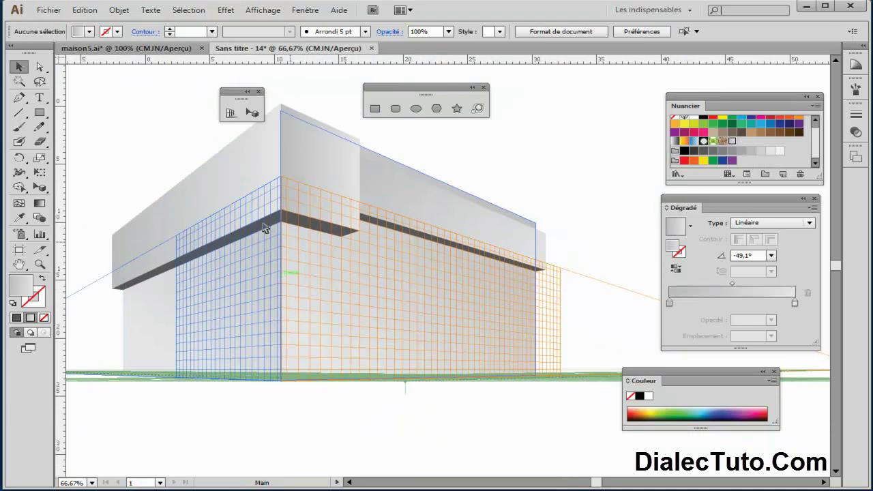
{"action": "left_click", "coordinate": [160, 51]}
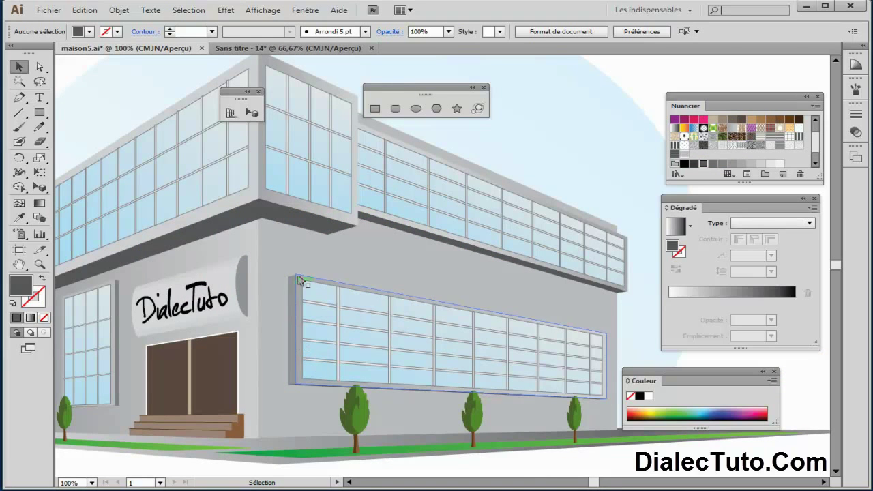
{"action": "left_click", "coordinate": [301, 49]}
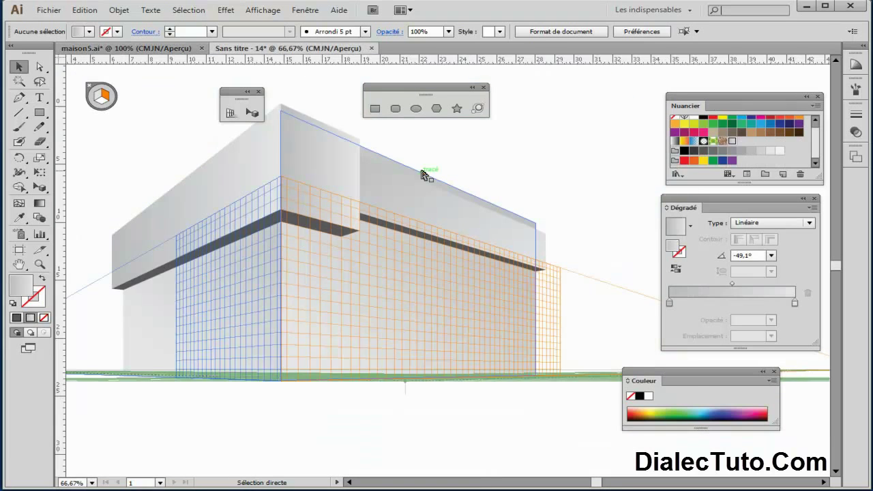
{"action": "key", "text": "ctrl+plus"}
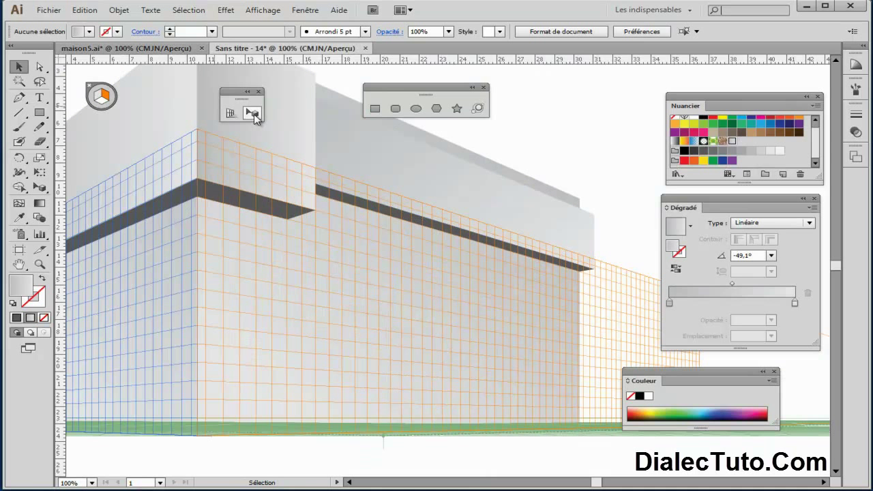
Step: Draw a tall narrow rectangle on the lower right wall grid and fill it with 50% grey
{"action": "left_click", "coordinate": [252, 114]}
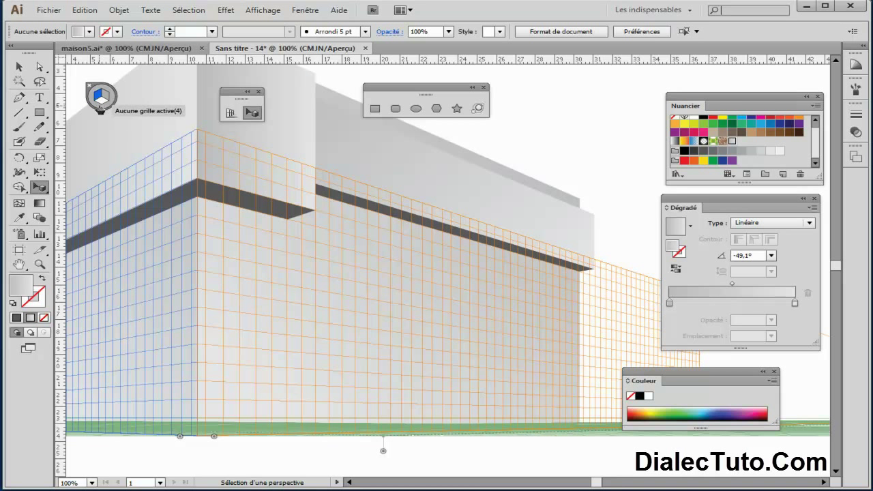
{"action": "left_click", "coordinate": [374, 110]}
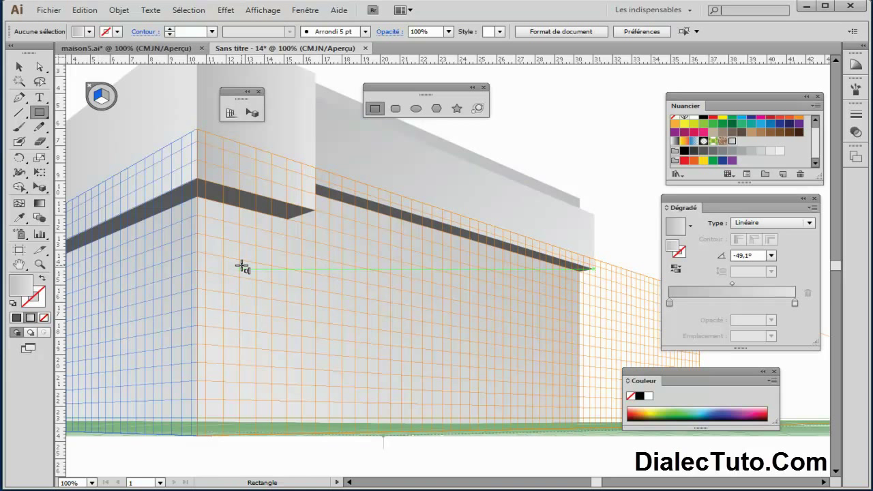
{"action": "left_click_drag", "start_coordinate": [241, 262], "coordinate": [249, 383]}
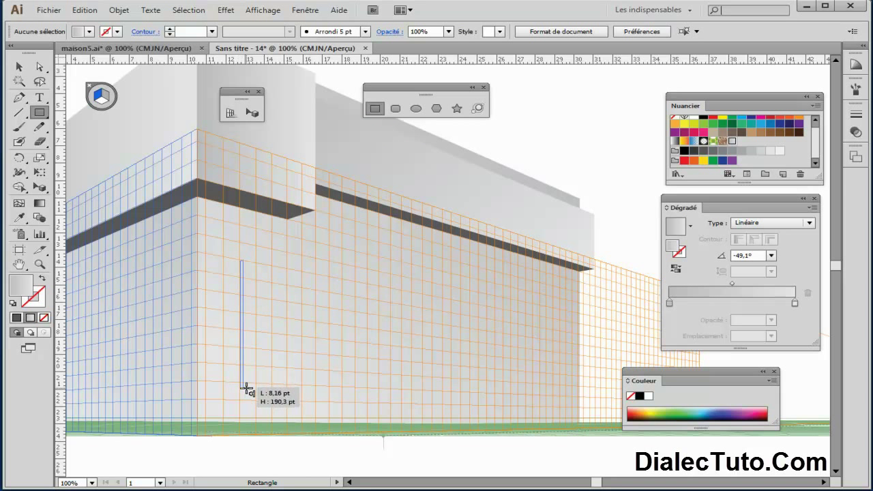
{"action": "left_click_drag", "start_coordinate": [249, 383], "coordinate": [254, 383]}
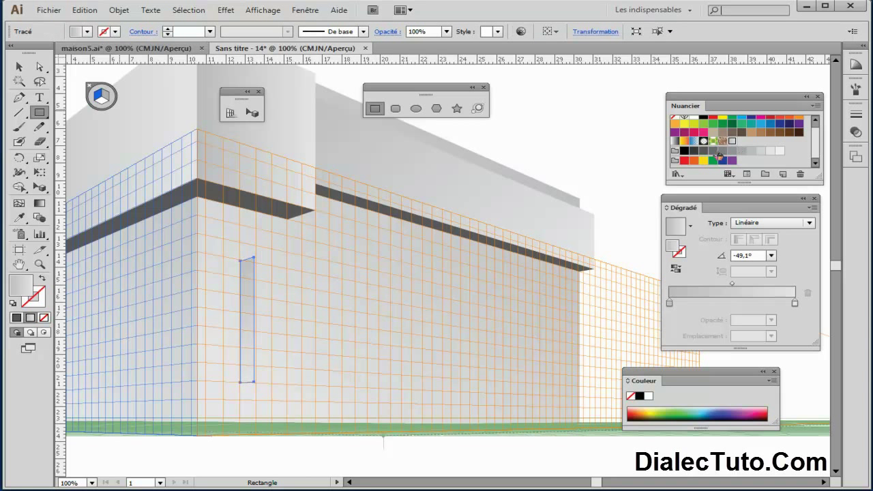
{"action": "left_click", "coordinate": [733, 151]}
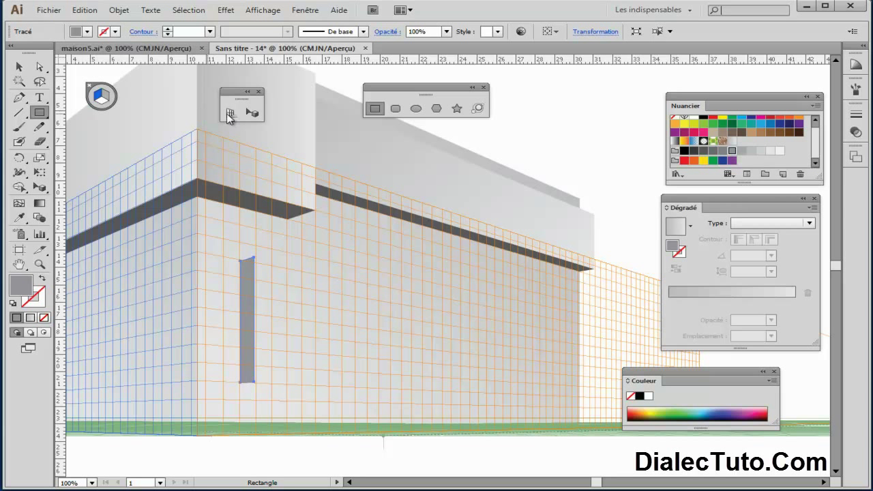
{"action": "left_click", "coordinate": [254, 113]}
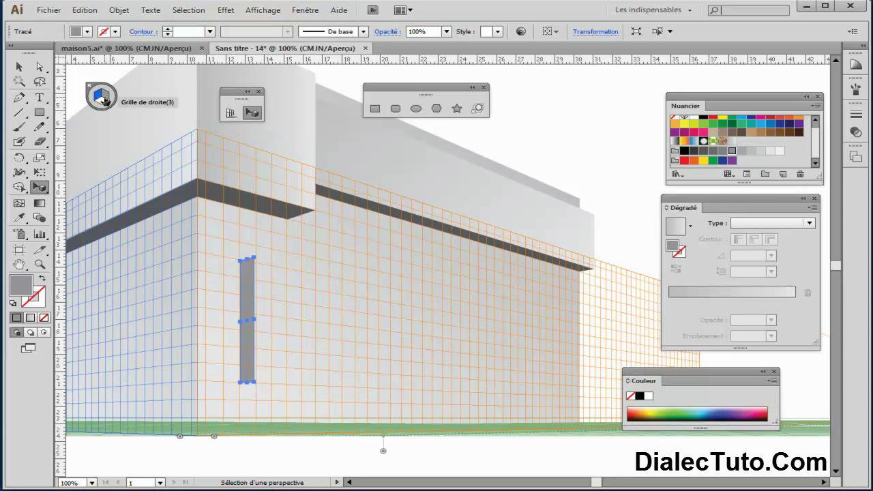
{"action": "key", "text": "ctrl+shift+a"}
Step: Draw a large panel face beside the narrow strip and give it a light linear gradient
{"action": "left_click", "coordinate": [375, 110]}
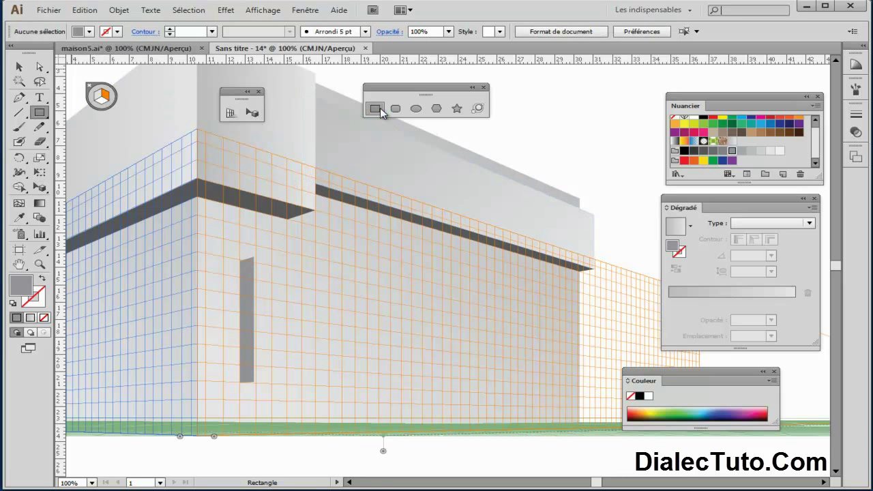
{"action": "mouse_move", "coordinate": [255, 258]}
{"action": "left_mouse_down"}
{"action": "mouse_move", "coordinate": [525, 332]}
{"action": "mouse_move", "coordinate": [554, 393]}
{"action": "left_mouse_up"}
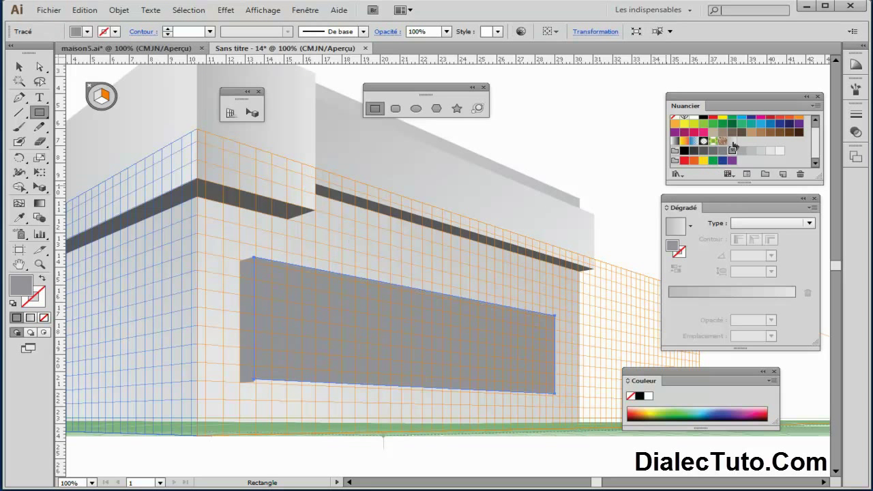
{"action": "left_click", "coordinate": [732, 142]}
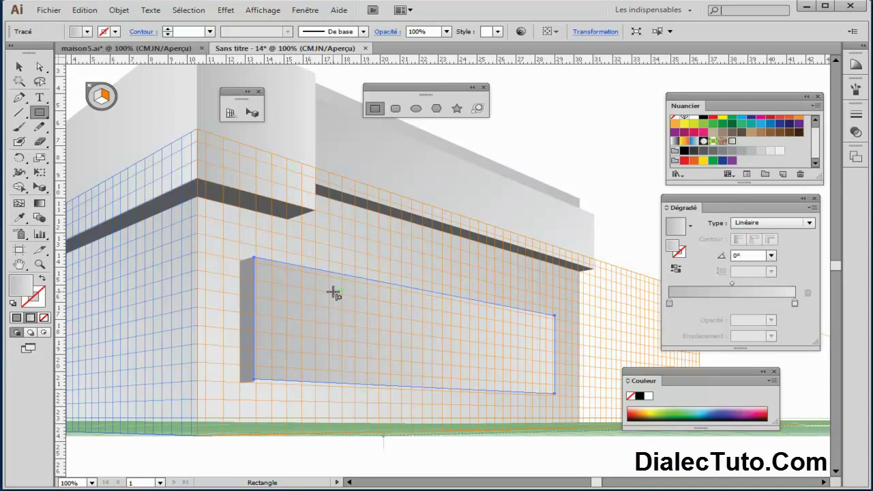
{"action": "scroll", "coordinate": [334, 294], "scroll_direction": "up", "scroll_amount": 1}
{"action": "scroll", "coordinate": [334, 293], "scroll_direction": "up", "scroll_amount": 1}
{"action": "left_click_drag", "start_coordinate": [335, 325], "coordinate": [385, 189]}
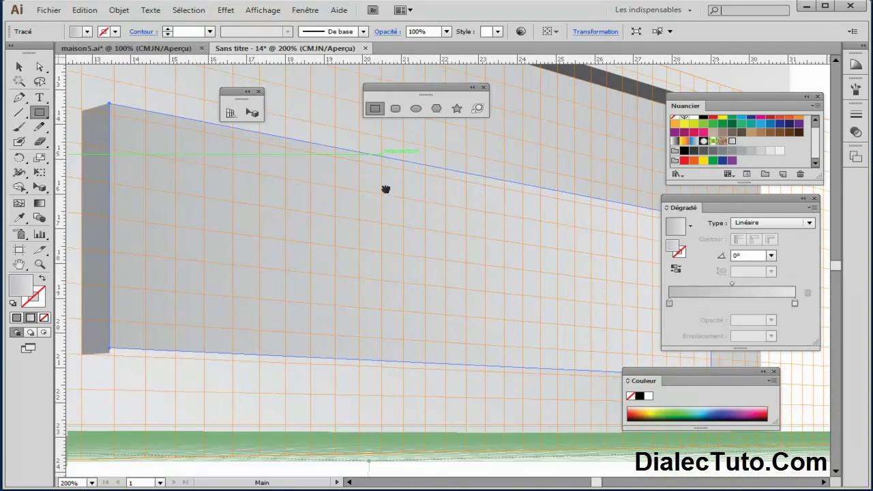
Step: Adjust the panel face's bottom edge with Perspective Selection and check the side piece and wall
{"action": "left_click", "coordinate": [251, 114]}
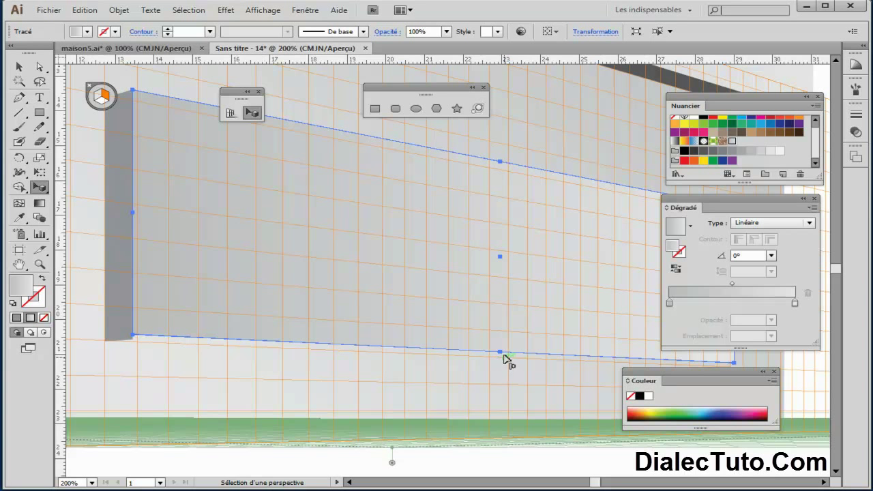
{"action": "left_click_drag", "start_coordinate": [503, 353], "coordinate": [444, 370]}
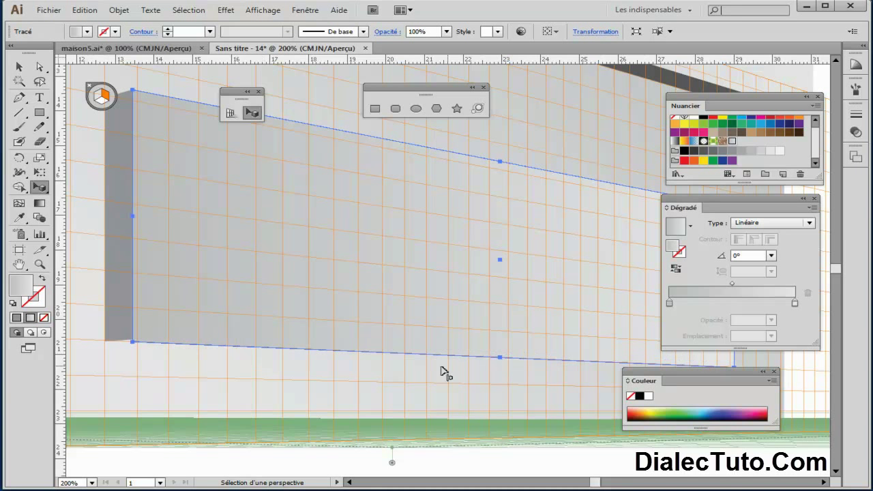
{"action": "key", "text": "ctrl+minus"}
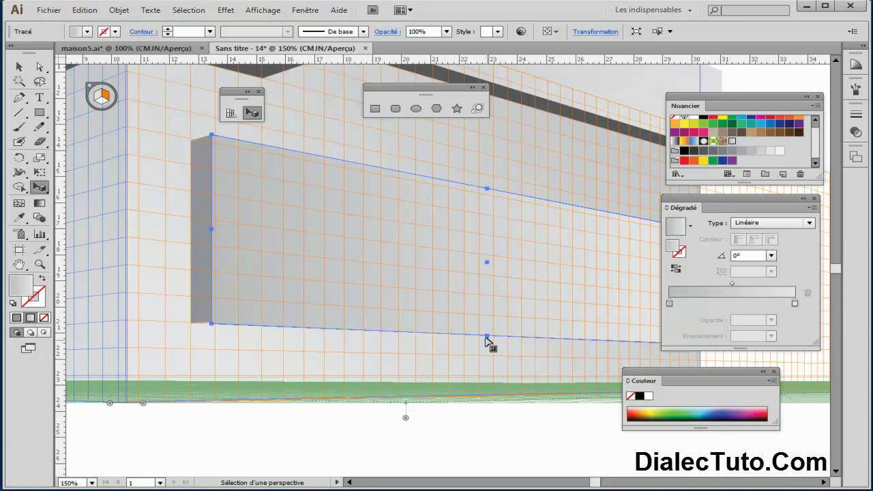
{"action": "left_click_drag", "start_coordinate": [486, 335], "coordinate": [487, 334]}
{"action": "left_click_drag", "start_coordinate": [485, 335], "coordinate": [486, 335]}
{"action": "left_click", "coordinate": [204, 323]}
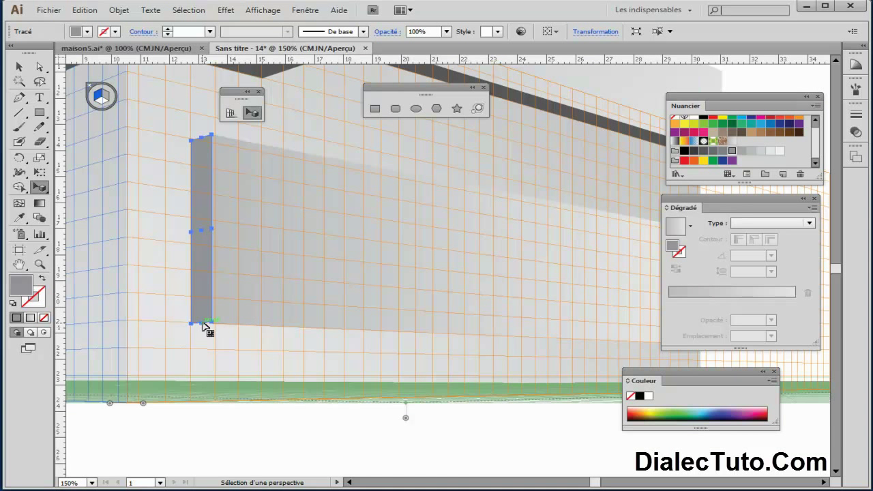
{"action": "left_click", "coordinate": [229, 356]}
{"action": "key", "text": "ctrl+minus"}
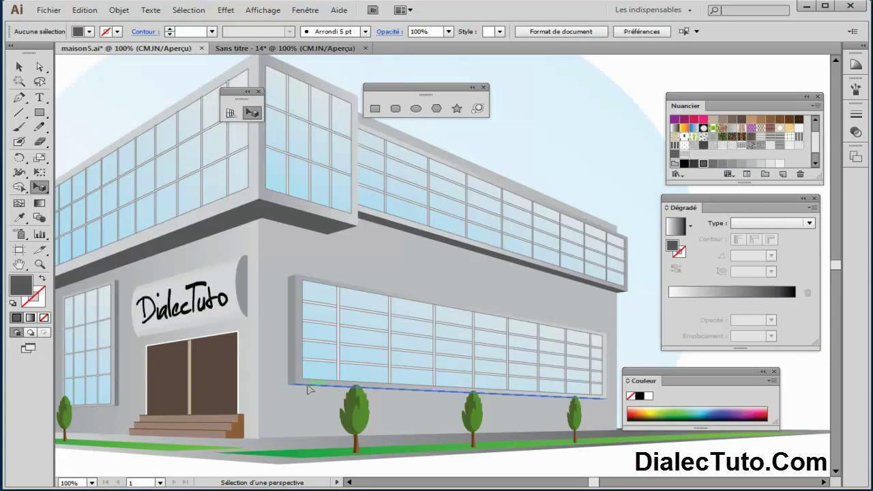
Step: In Sans titre - 14, draw a thin dark grey sill on the ground plane under the recessed panel
{"action": "left_click", "coordinate": [279, 46]}
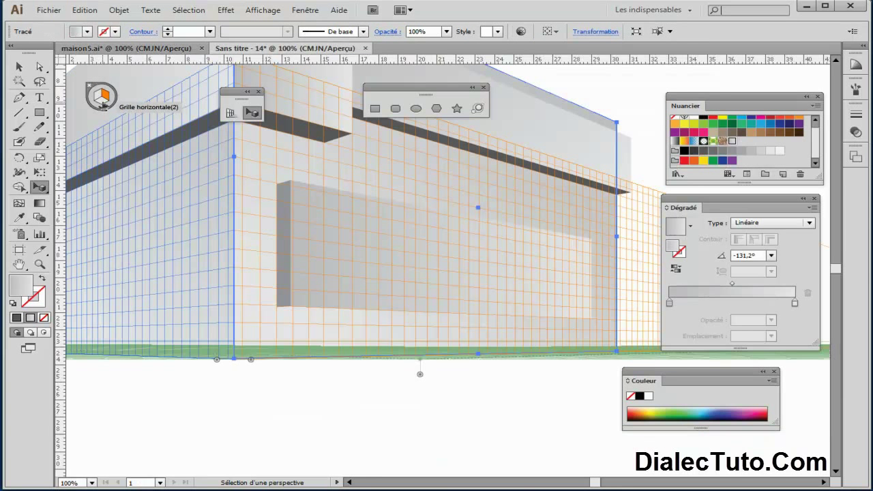
{"action": "left_click", "coordinate": [103, 104]}
{"action": "left_click", "coordinate": [374, 112]}
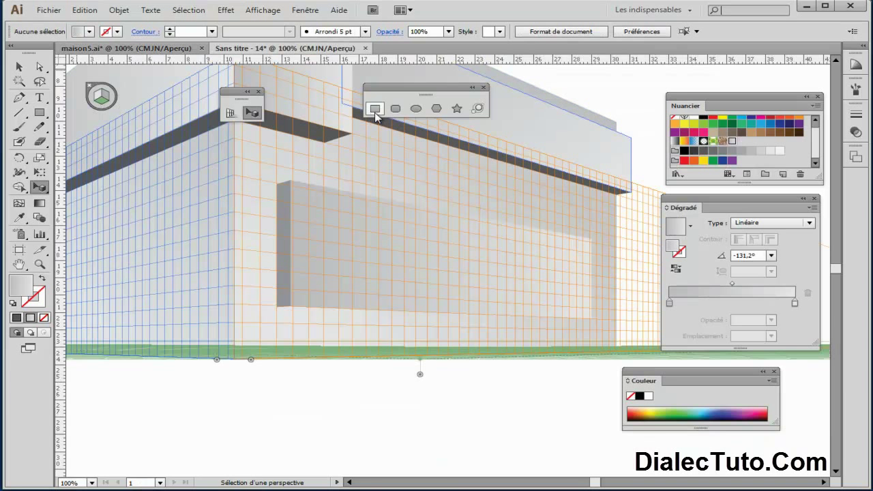
{"action": "left_click", "coordinate": [703, 152]}
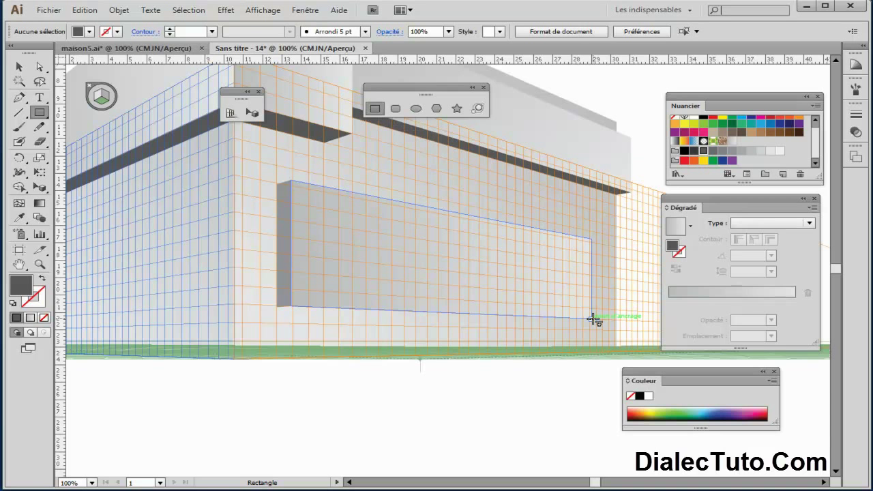
{"action": "mouse_move", "coordinate": [551, 321]}
{"action": "left_mouse_down"}
{"action": "mouse_move", "coordinate": [384, 306]}
{"action": "mouse_move", "coordinate": [281, 308]}
{"action": "left_mouse_up"}
Step: Inspect both ends of the sill, deselect it, and hide the perspective grid
{"action": "key", "text": "ctrl+plus"}
{"action": "key", "text": "ctrl+plus"}
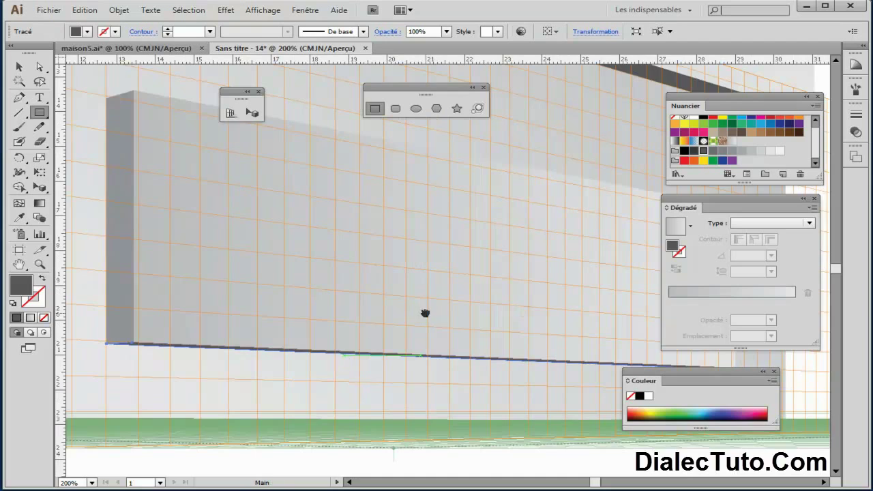
{"action": "left_click_drag", "start_coordinate": [425, 313], "coordinate": [149, 311]}
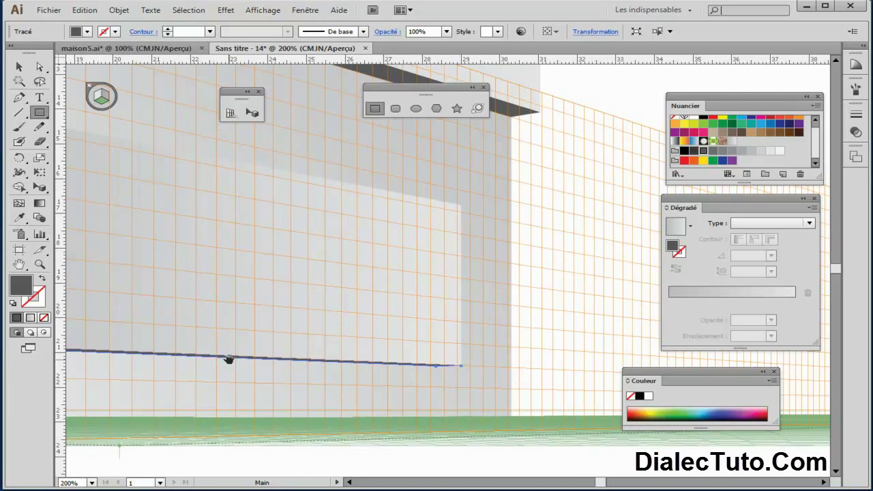
{"action": "left_click_drag", "start_coordinate": [229, 360], "coordinate": [465, 351]}
{"action": "left_click_drag", "start_coordinate": [168, 354], "coordinate": [296, 350]}
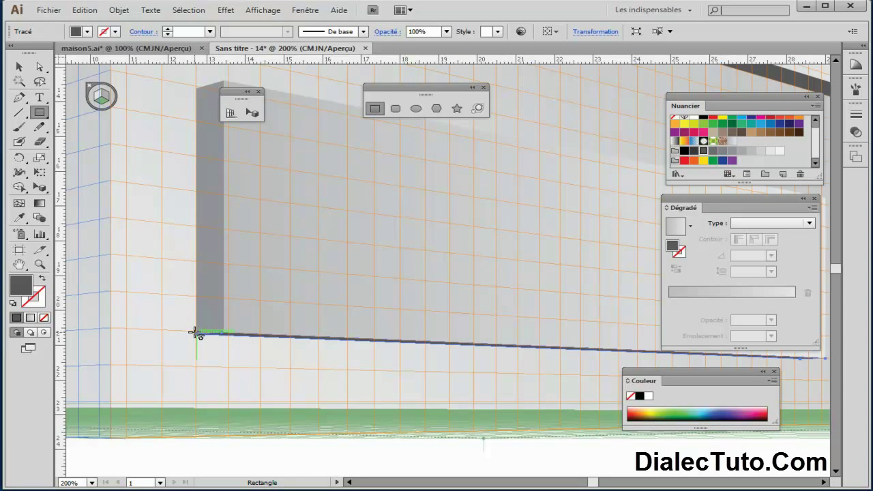
{"action": "key", "text": "v"}
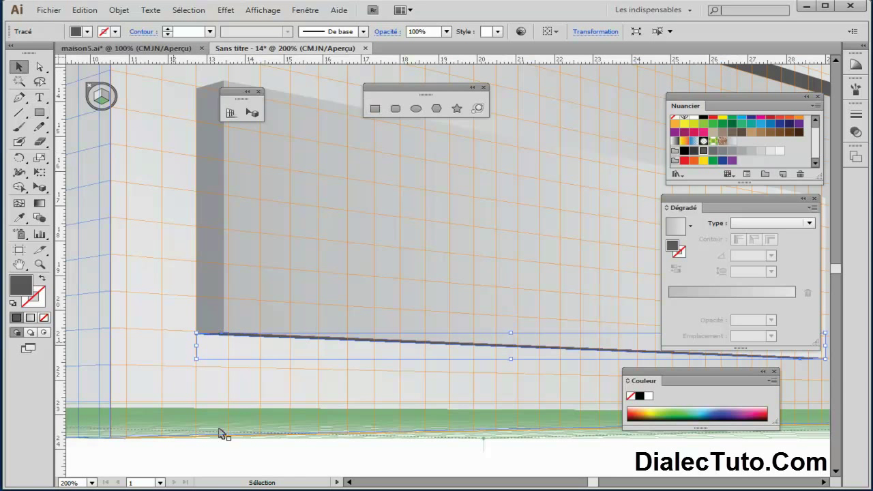
{"action": "left_click", "coordinate": [224, 459]}
{"action": "key", "text": "ctrl+shift+i"}
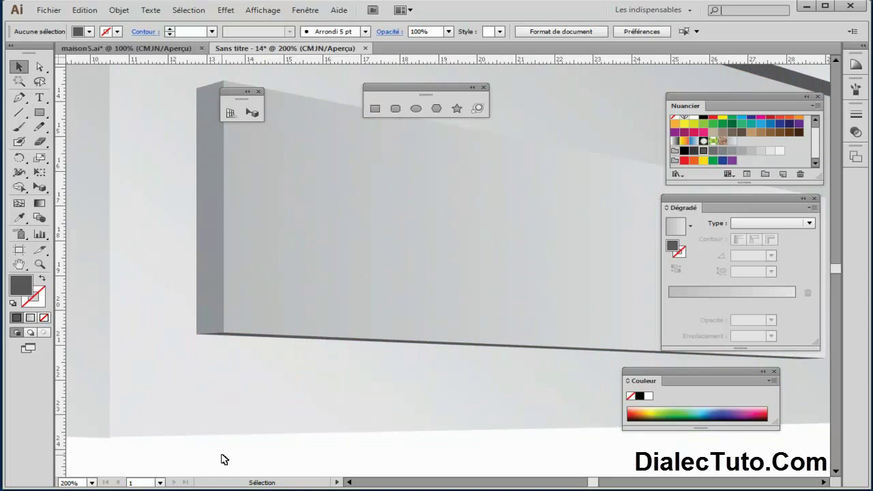
{"action": "key", "text": "ctrl+minus"}
{"action": "key", "text": "ctrl+minus"}
{"action": "key", "text": "ctrl+minus"}
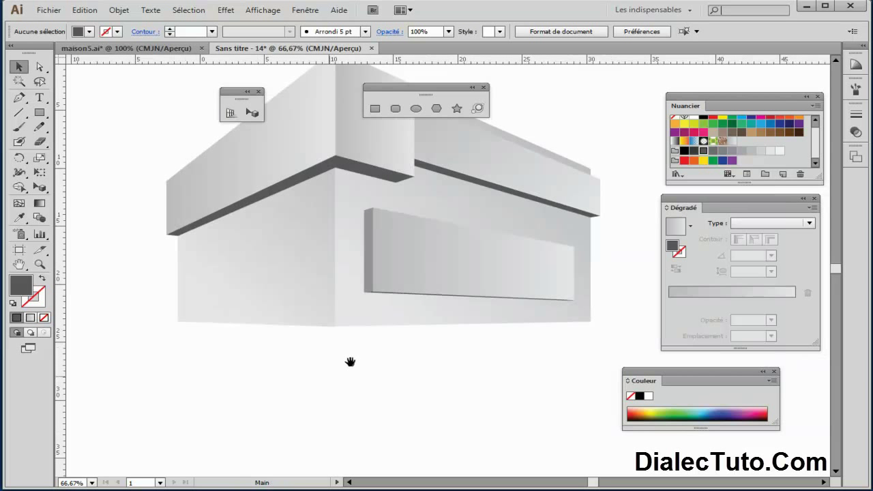
{"action": "left_click_drag", "start_coordinate": [349, 362], "coordinate": [322, 415]}
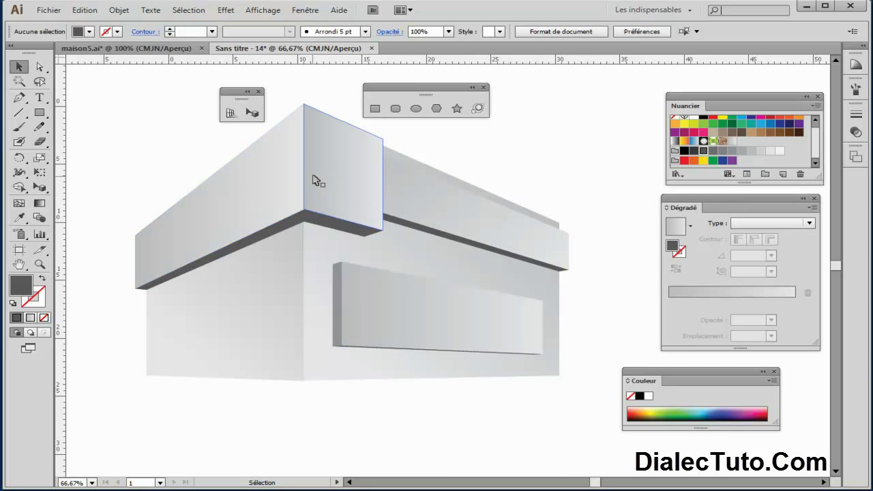
Step: View the maison5.ai entrance at 100%, then return to Sans titre - 14 and show the grid
{"action": "left_click", "coordinate": [149, 48]}
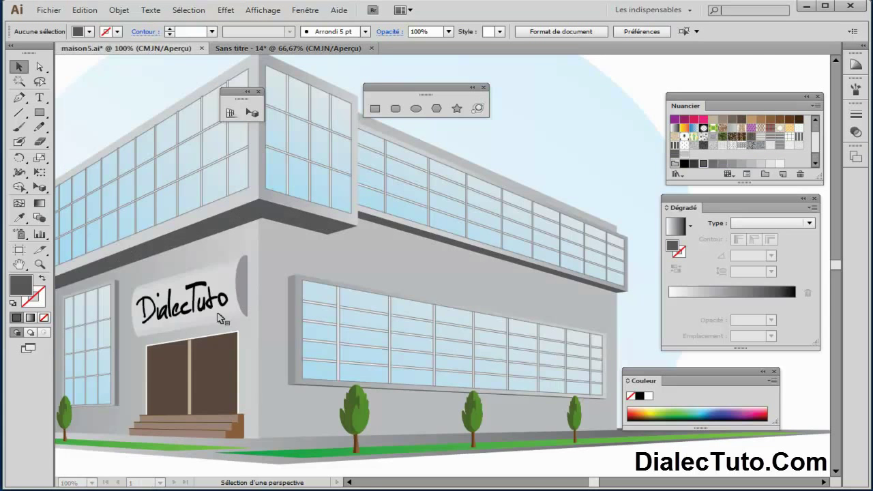
{"action": "key", "text": "ctrl+1"}
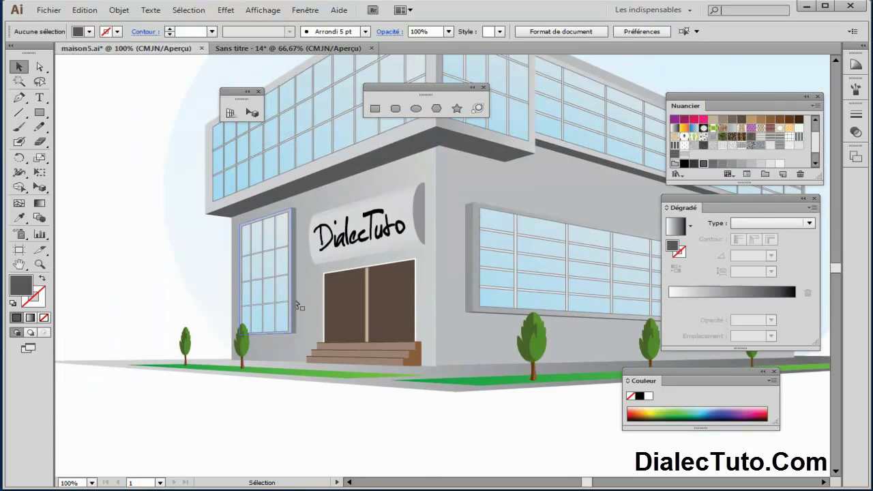
{"action": "left_click", "coordinate": [318, 48]}
{"action": "key", "text": "ctrl+1"}
{"action": "mouse_move", "coordinate": [371, 259]}
{"action": "left_mouse_down"}
{"action": "mouse_move", "coordinate": [396, 293]}
{"action": "mouse_move", "coordinate": [388, 298]}
{"action": "left_mouse_up"}
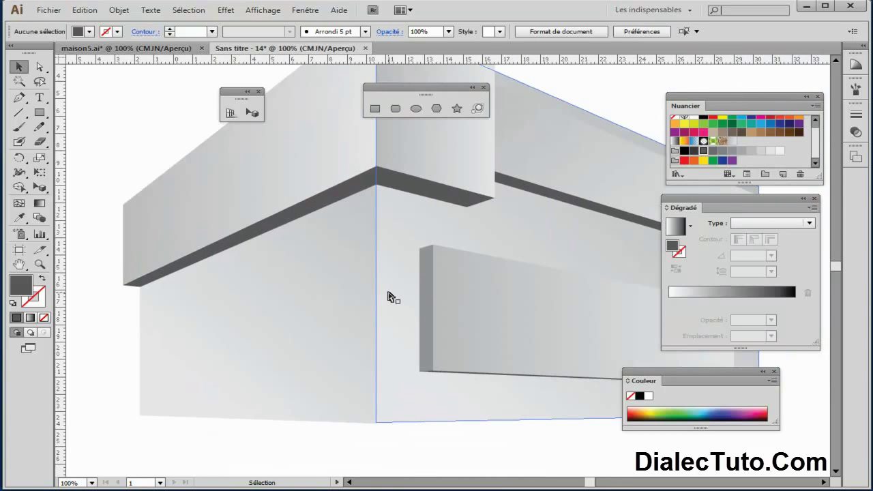
{"action": "key", "text": "ctrl+shift+i"}
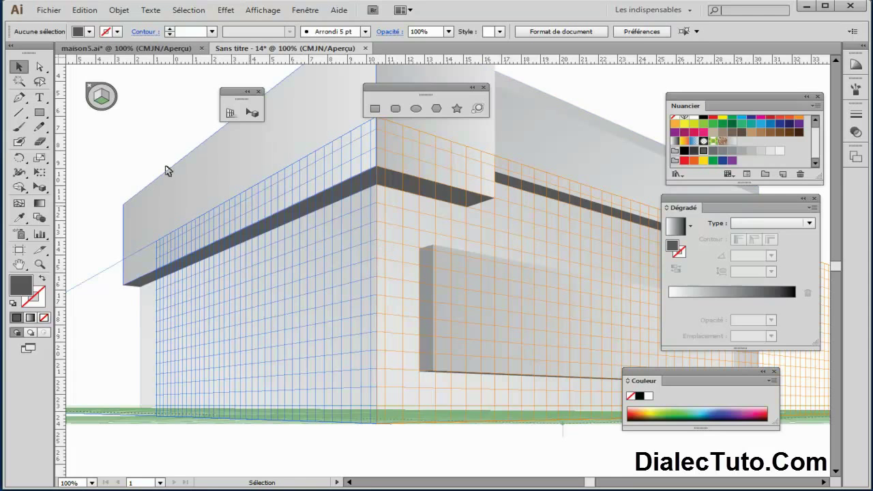
Step: Draw a narrow tall panel on the left wall grid and sample the side face's mid grey onto it
{"action": "left_click", "coordinate": [252, 114]}
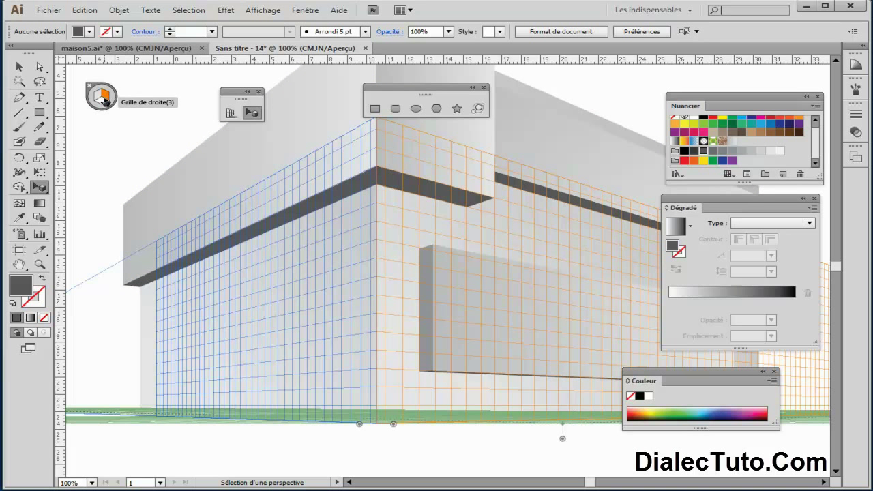
{"action": "left_click", "coordinate": [375, 109]}
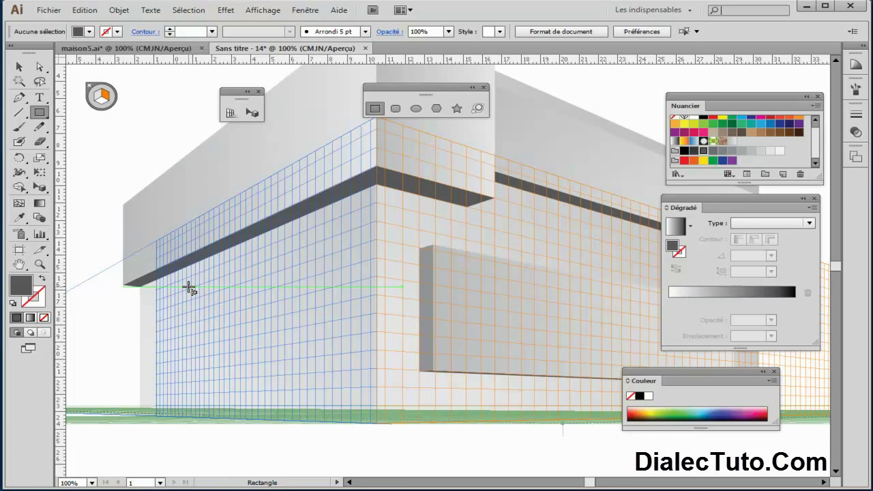
{"action": "left_click_drag", "start_coordinate": [208, 285], "coordinate": [201, 384]}
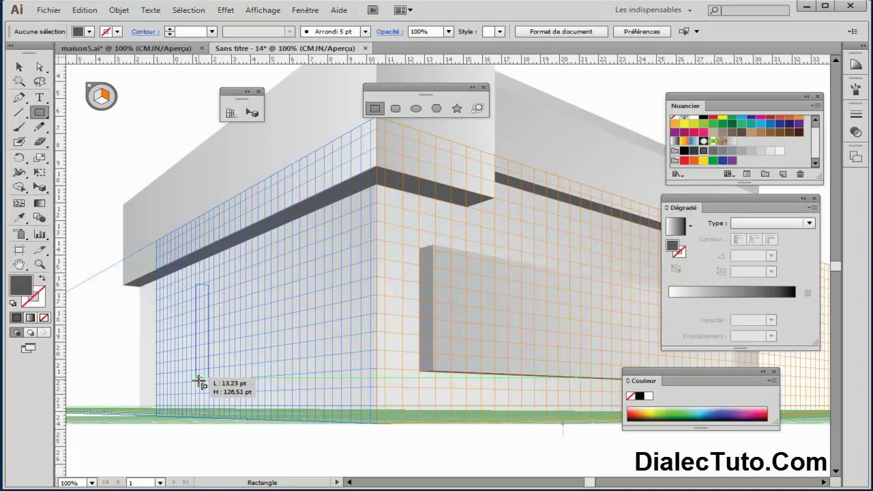
{"action": "mouse_move", "coordinate": [201, 383]}
{"action": "left_mouse_down"}
{"action": "mouse_move", "coordinate": [351, 271]}
{"action": "mouse_move", "coordinate": [389, 273]}
{"action": "left_mouse_up"}
{"action": "key", "text": "ctrl+plus"}
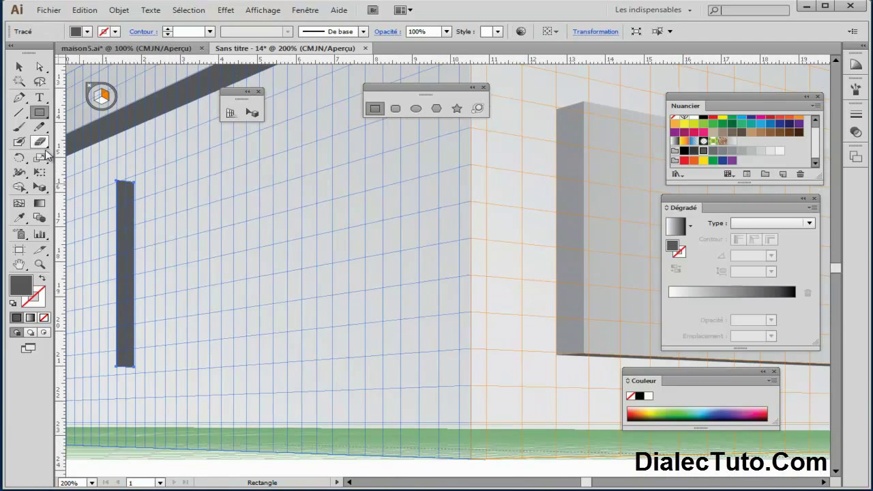
{"action": "left_click", "coordinate": [20, 219]}
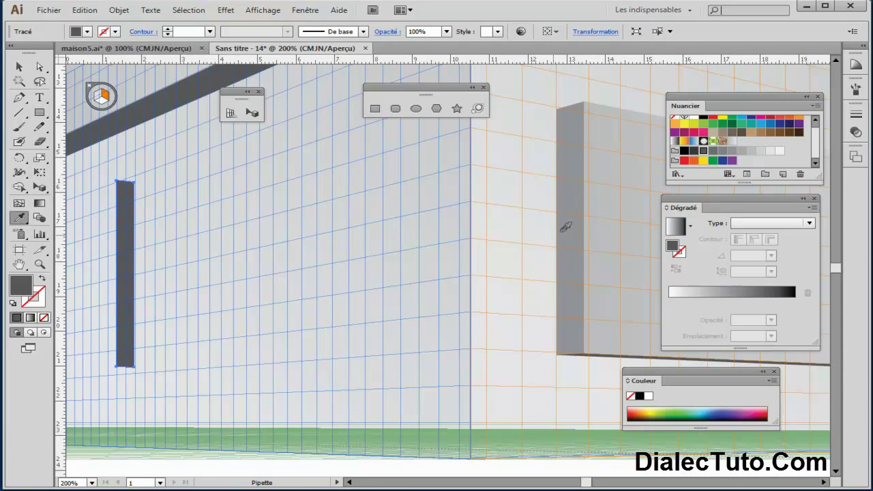
{"action": "left_click", "coordinate": [572, 253]}
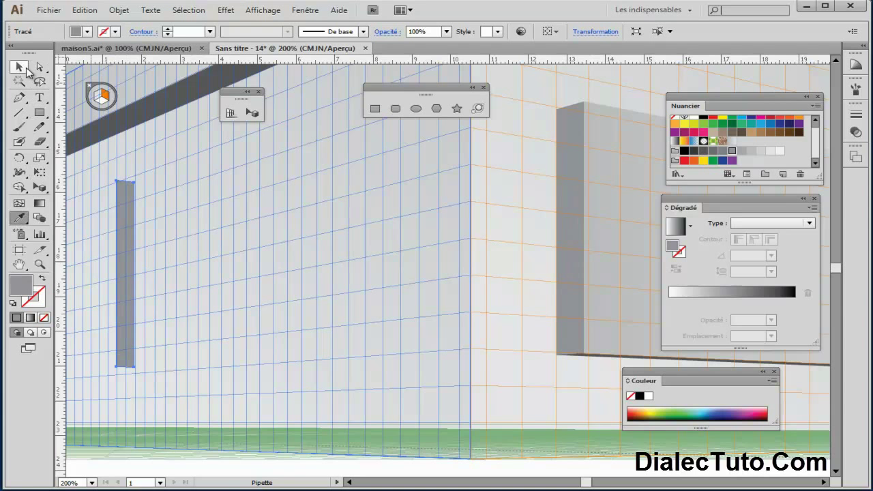
{"action": "left_click", "coordinate": [19, 66]}
{"action": "scroll", "coordinate": [271, 250], "scroll_direction": "left", "scroll_amount": 3}
Step: Stretch the narrow vertical bar taller at top and bottom with Perspective Selection
{"action": "left_click", "coordinate": [252, 112]}
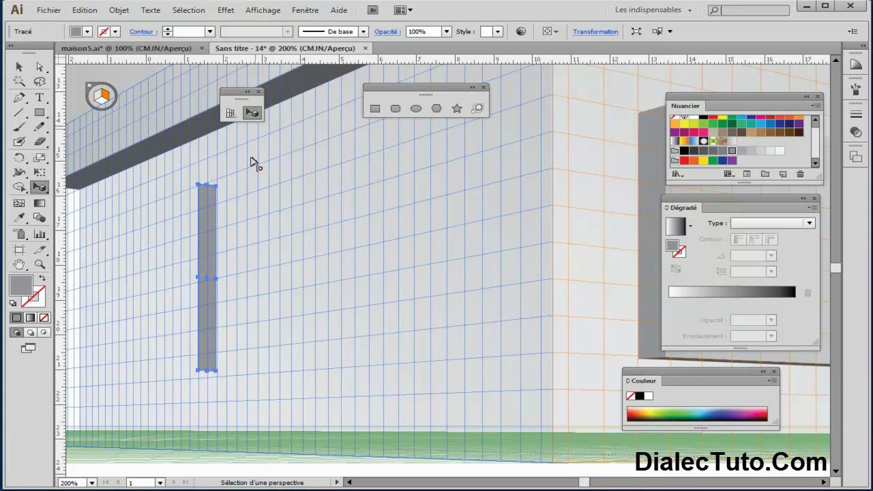
{"action": "left_click_drag", "start_coordinate": [208, 184], "coordinate": [209, 169]}
{"action": "mouse_move", "coordinate": [208, 372]}
{"action": "left_mouse_down"}
{"action": "mouse_move", "coordinate": [211, 404]}
{"action": "mouse_move", "coordinate": [213, 374]}
{"action": "left_mouse_up"}
{"action": "left_click_drag", "start_coordinate": [145, 250], "coordinate": [222, 250]}
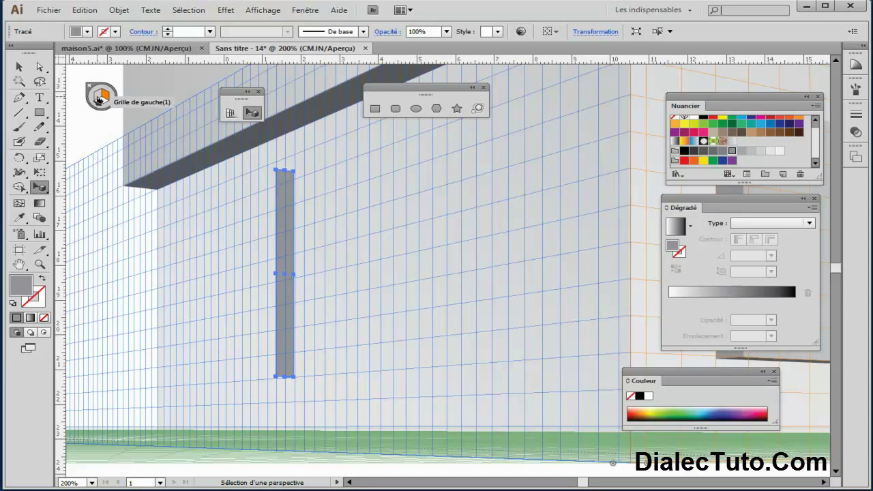
Step: Draw a wide grey rectangle on the left grid from the bar's top corner down-left
{"action": "left_click", "coordinate": [374, 109]}
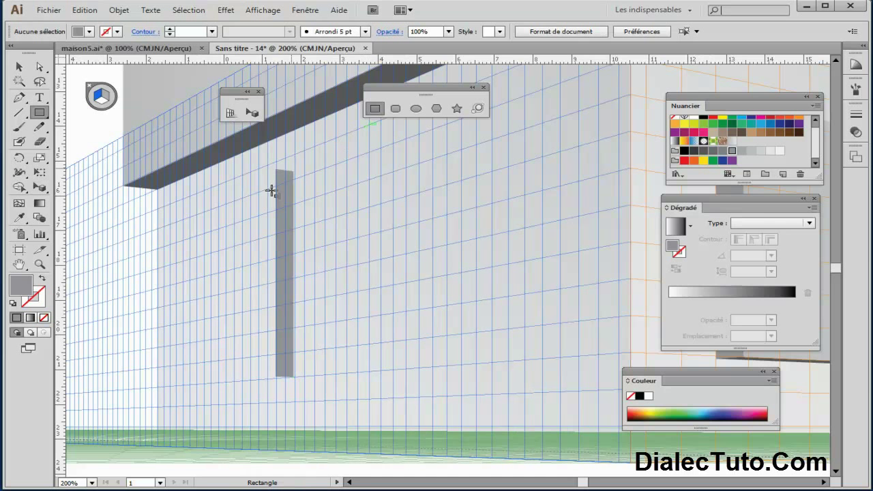
{"action": "mouse_move", "coordinate": [275, 170]}
{"action": "left_mouse_down"}
{"action": "mouse_move", "coordinate": [193, 362]}
{"action": "mouse_move", "coordinate": [193, 383]}
{"action": "left_mouse_up"}
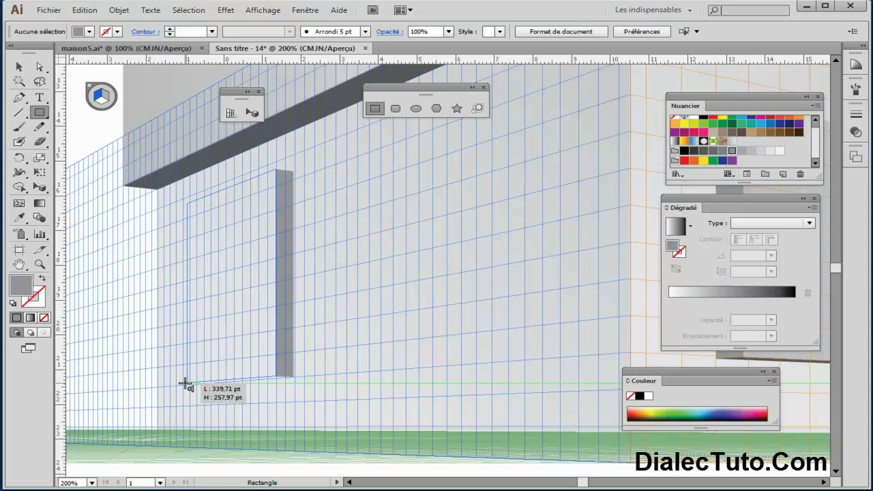
{"action": "left_click_drag", "start_coordinate": [193, 382], "coordinate": [176, 387]}
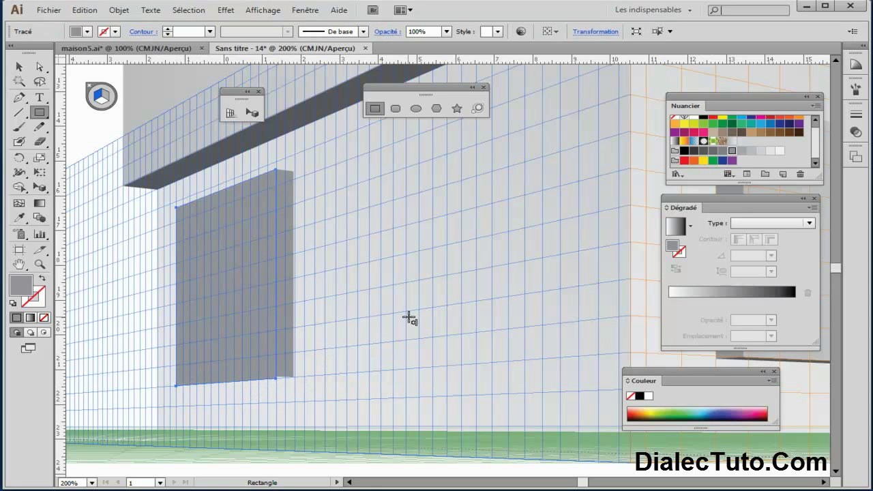
Step: Fill the window panel with the light grey linear gradient swatch
{"action": "left_click", "coordinate": [733, 142]}
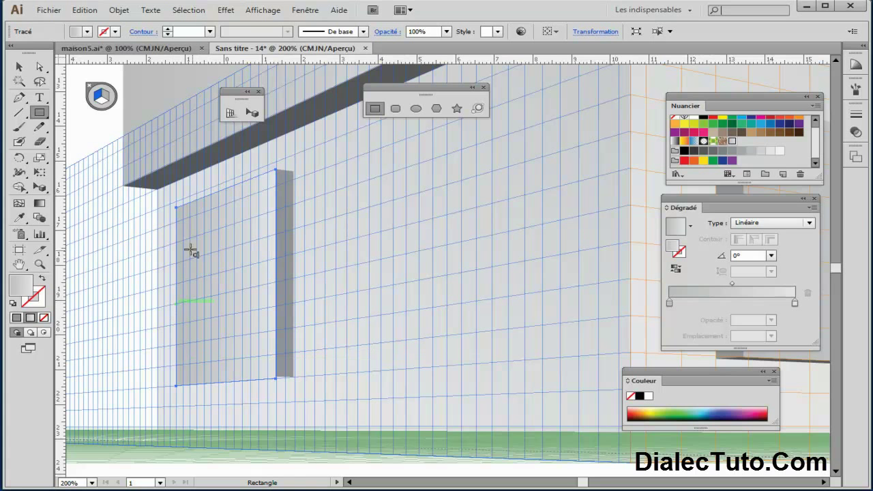
{"action": "key", "text": "ctrl+plus"}
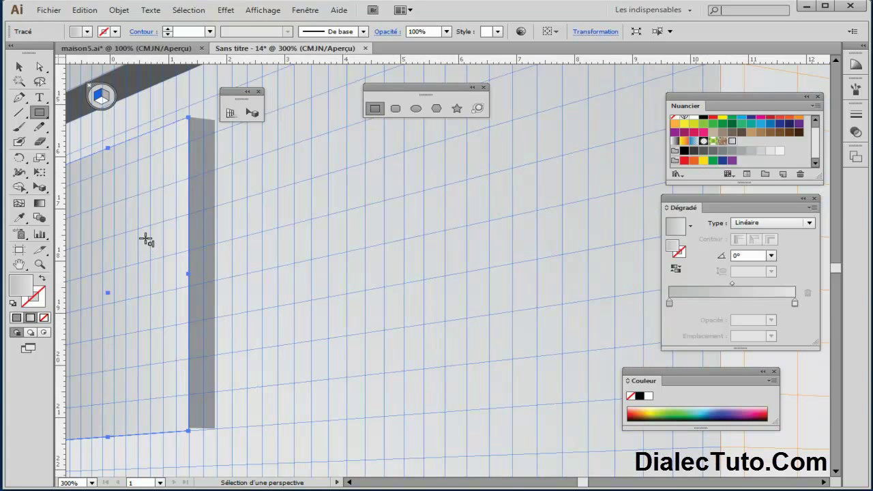
{"action": "left_click_drag", "start_coordinate": [204, 352], "coordinate": [412, 305]}
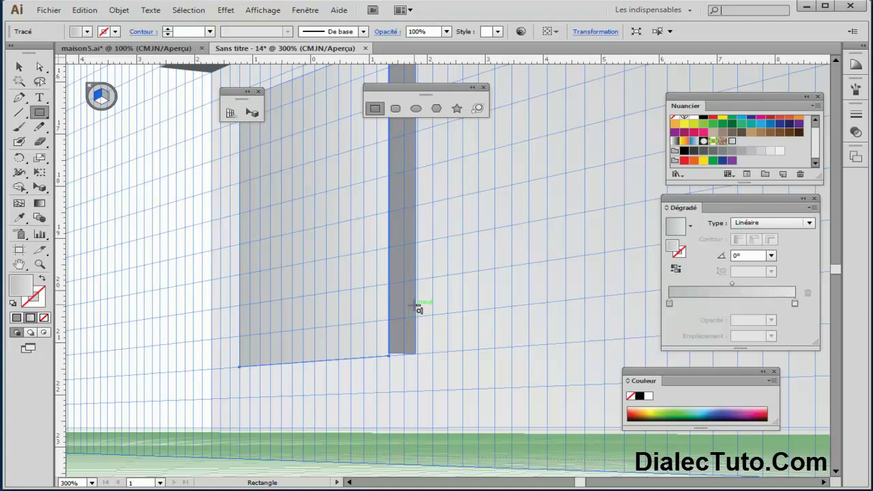
Step: With the grid hidden, drag the panel's bottom edge slightly lower in perspective
{"action": "key", "text": "ctrl+shift+i"}
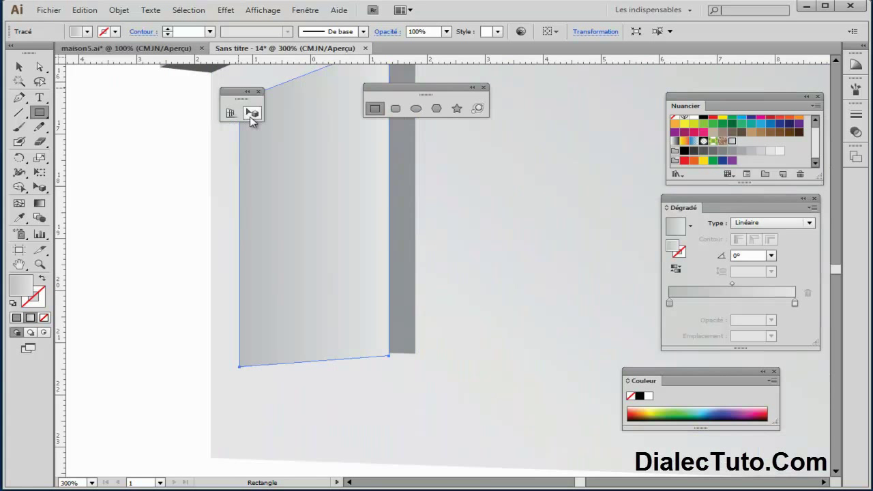
{"action": "left_click", "coordinate": [251, 114]}
{"action": "left_click_drag", "start_coordinate": [310, 361], "coordinate": [307, 359]}
{"action": "key", "text": "ctrl+plus"}
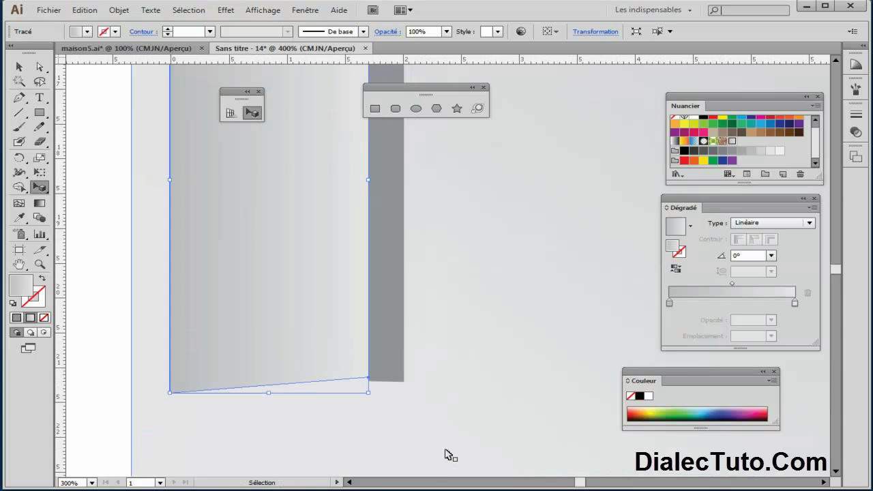
{"action": "key", "text": "ctrl+plus"}
{"action": "left_click_drag", "start_coordinate": [254, 415], "coordinate": [382, 307]}
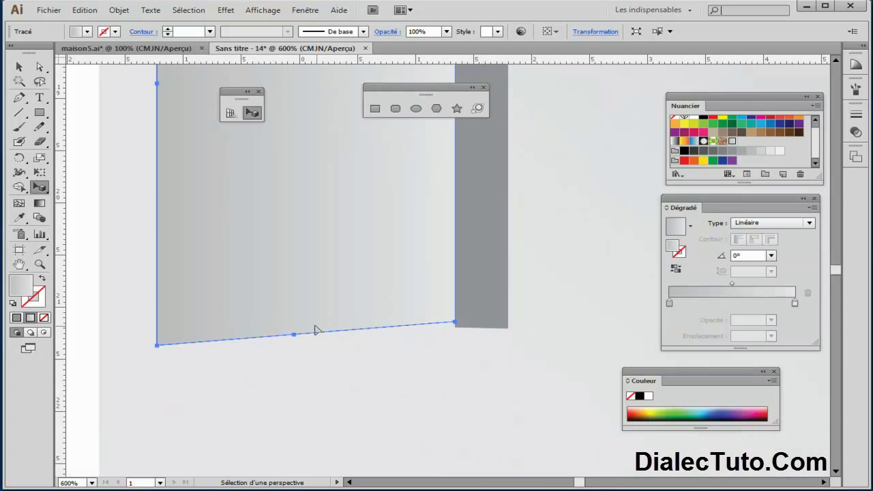
{"action": "left_click_drag", "start_coordinate": [293, 336], "coordinate": [294, 343]}
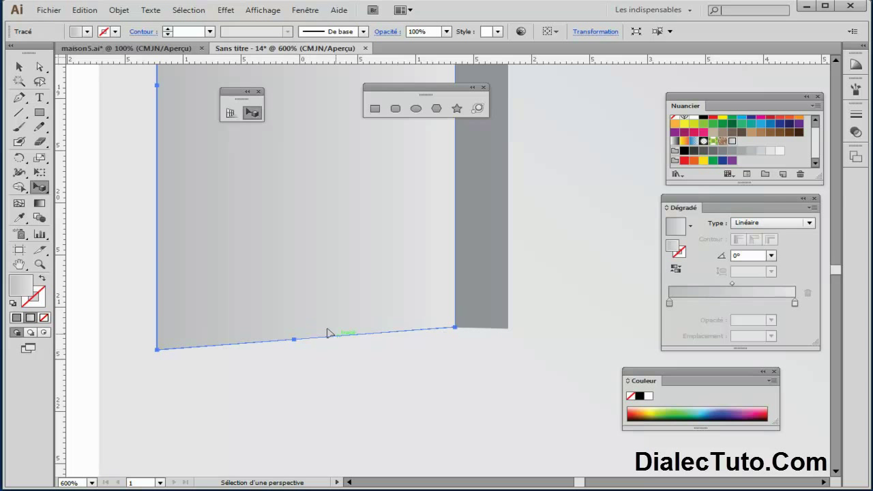
Step: Check the maison5.ai reference, then show the perspective grid again
{"action": "left_click", "coordinate": [130, 48]}
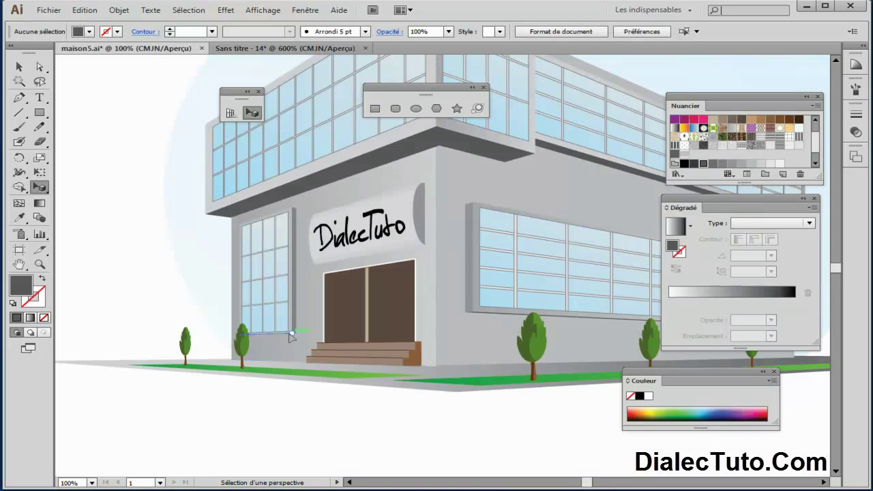
{"action": "left_click", "coordinate": [285, 49]}
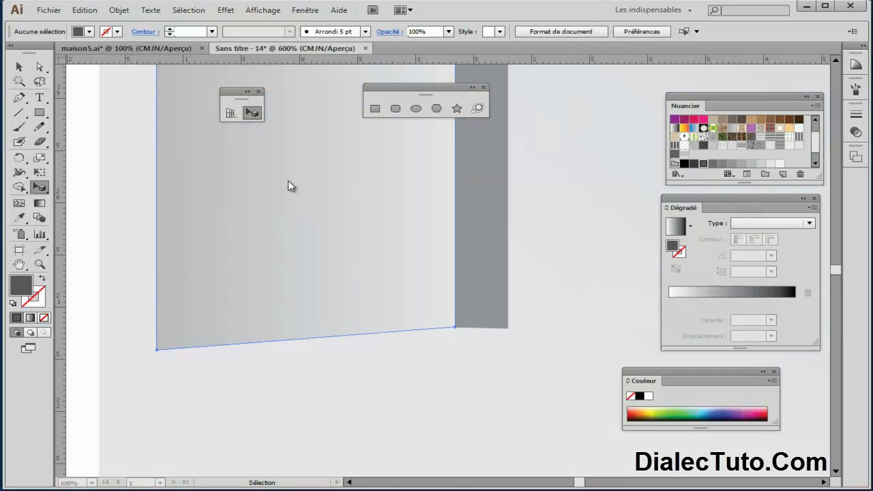
{"action": "key", "text": "ctrl+shift+i"}
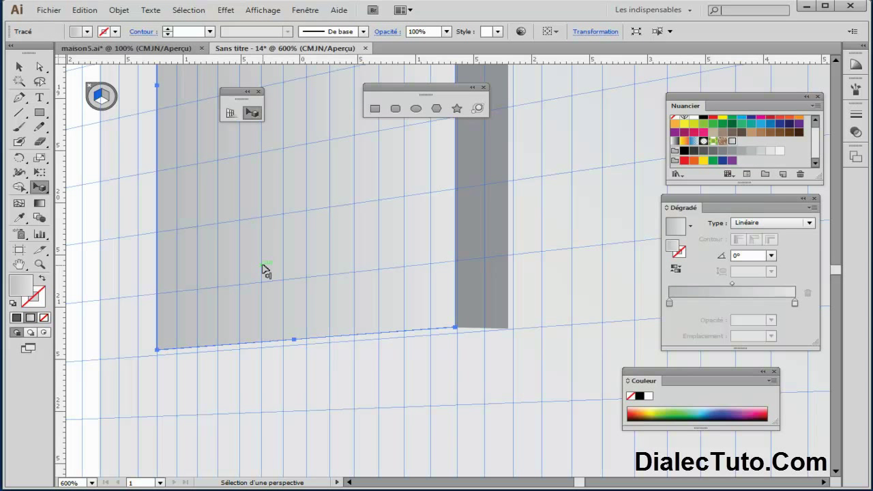
Step: Draw a thin dark grey rectangle on the horizontal plane along the panel's bottom
{"action": "left_click", "coordinate": [102, 104]}
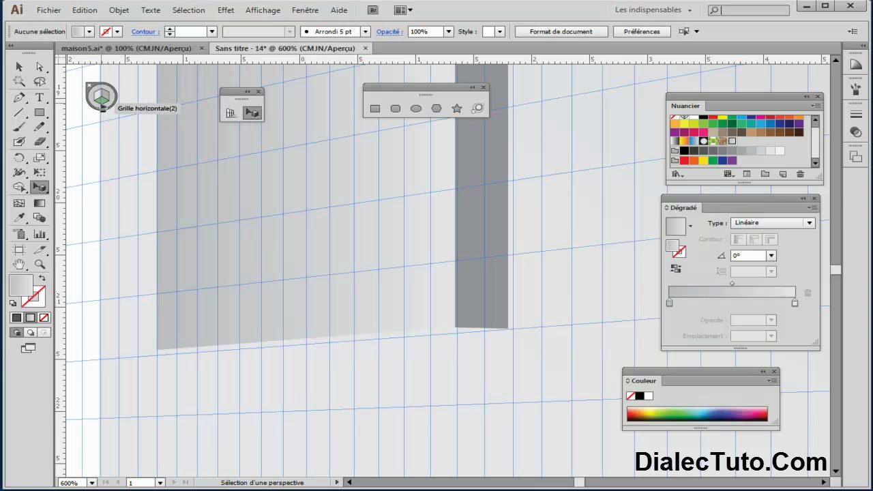
{"action": "left_click", "coordinate": [375, 110]}
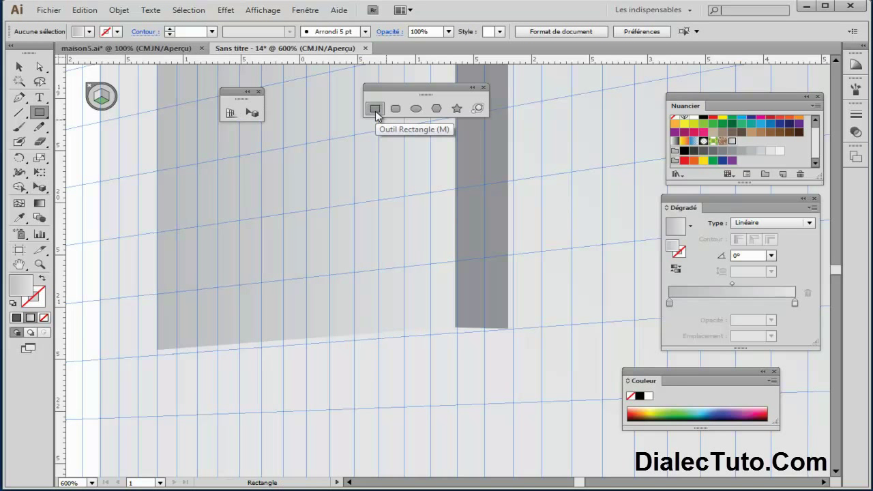
{"action": "left_click", "coordinate": [713, 151]}
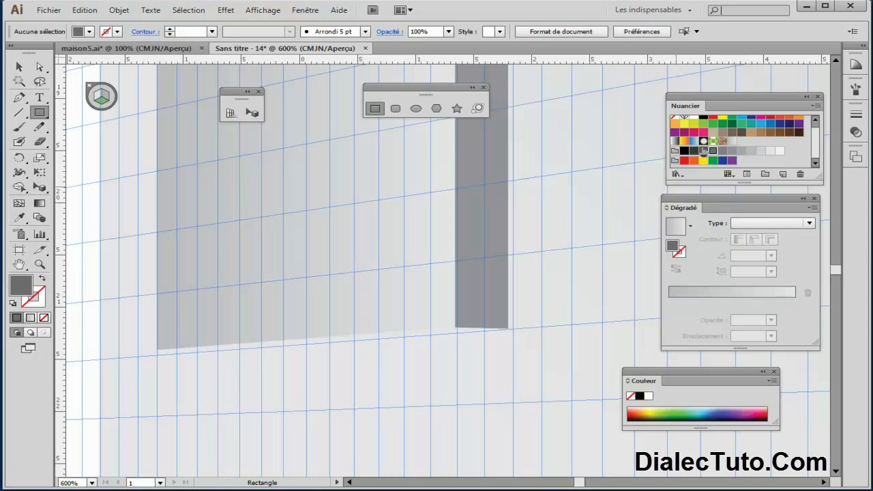
{"action": "left_click_drag", "start_coordinate": [510, 331], "coordinate": [156, 351]}
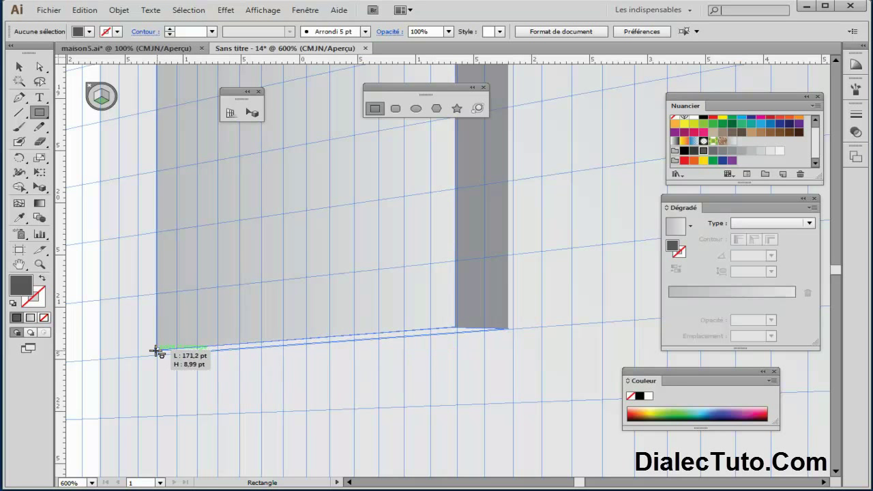
{"action": "left_click_drag", "start_coordinate": [157, 351], "coordinate": [158, 351]}
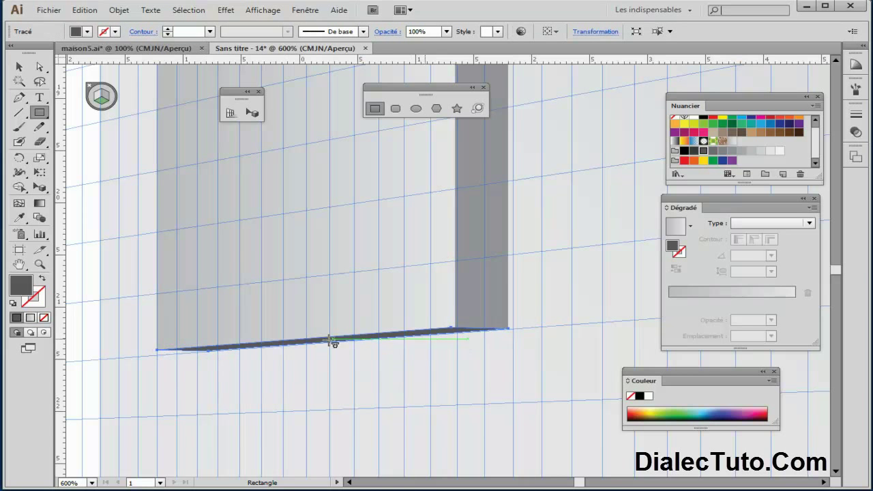
{"action": "key", "text": "ctrl+minus"}
{"action": "key", "text": "ctrl+minus"}
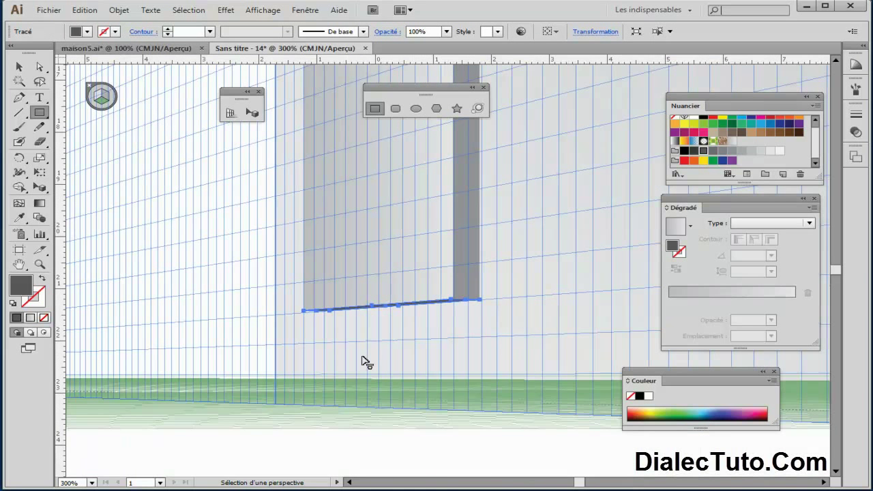
{"action": "left_click_drag", "start_coordinate": [377, 230], "coordinate": [235, 319]}
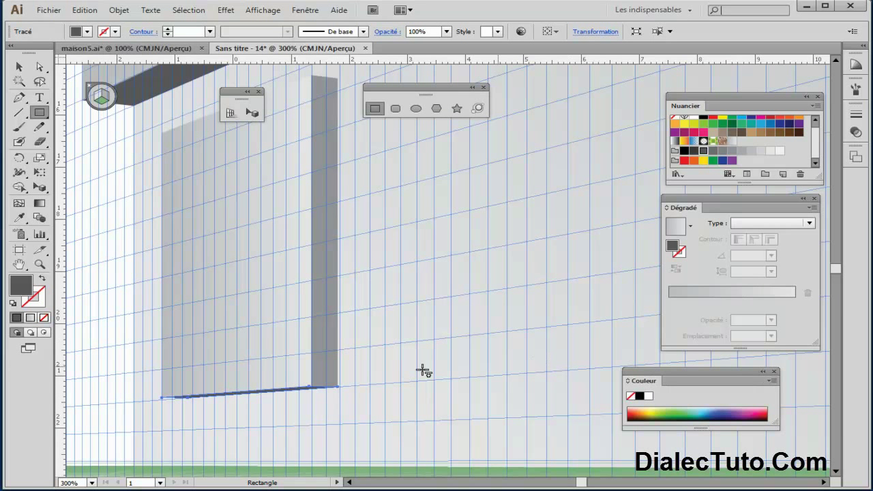
{"action": "key", "text": "i"}
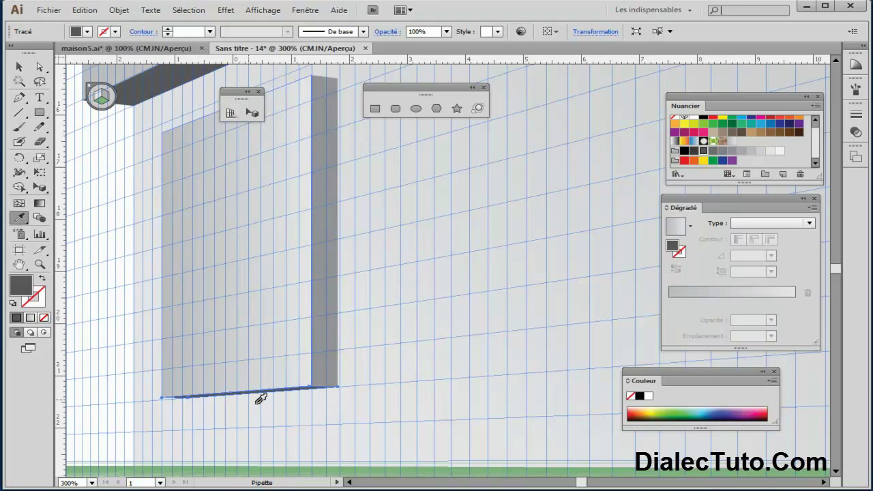
Step: Zoom out to 66.67% to see the whole building and hide the perspective grid
{"action": "key", "text": "v"}
{"action": "scroll", "coordinate": [429, 307], "scroll_direction": "down", "scroll_amount": 2}
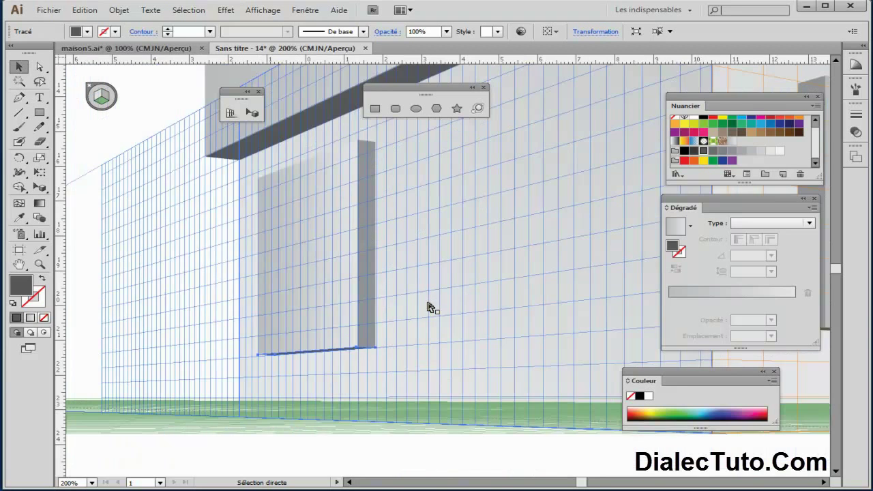
{"action": "left_click_drag", "start_coordinate": [481, 277], "coordinate": [389, 316]}
{"action": "scroll", "coordinate": [388, 316], "scroll_direction": "down", "scroll_amount": 1}
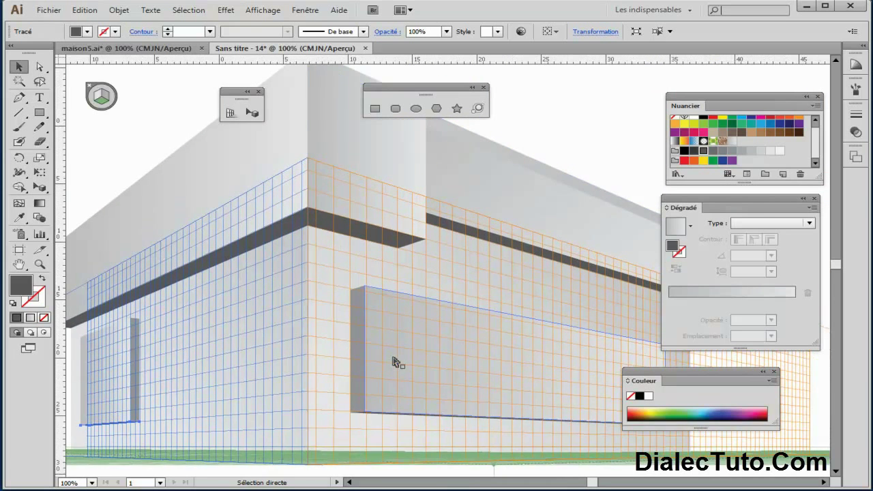
{"action": "scroll", "coordinate": [394, 361], "scroll_direction": "down", "scroll_amount": 1}
{"action": "scroll", "coordinate": [409, 357], "scroll_direction": "right", "scroll_amount": 2}
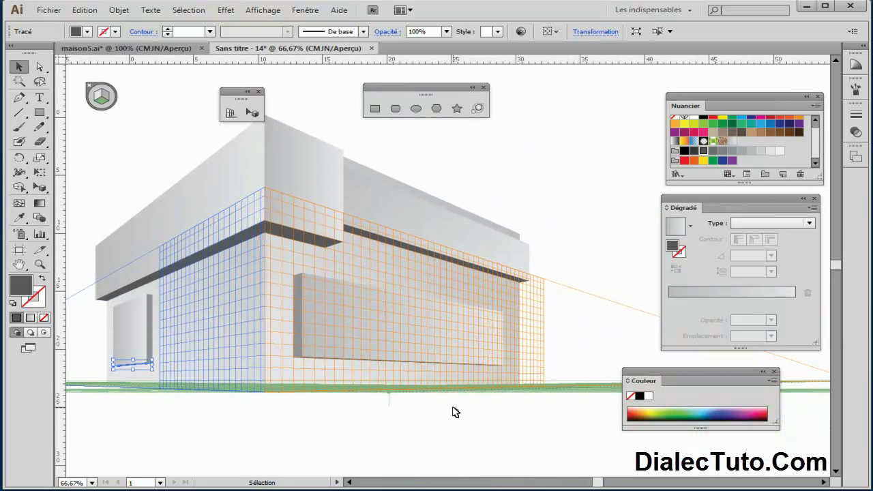
{"action": "key", "text": "ctrl+shift+i"}
Step: Deselect the sill, compare with maison5.ai, and return to Sans titre - 14
{"action": "left_click", "coordinate": [341, 429]}
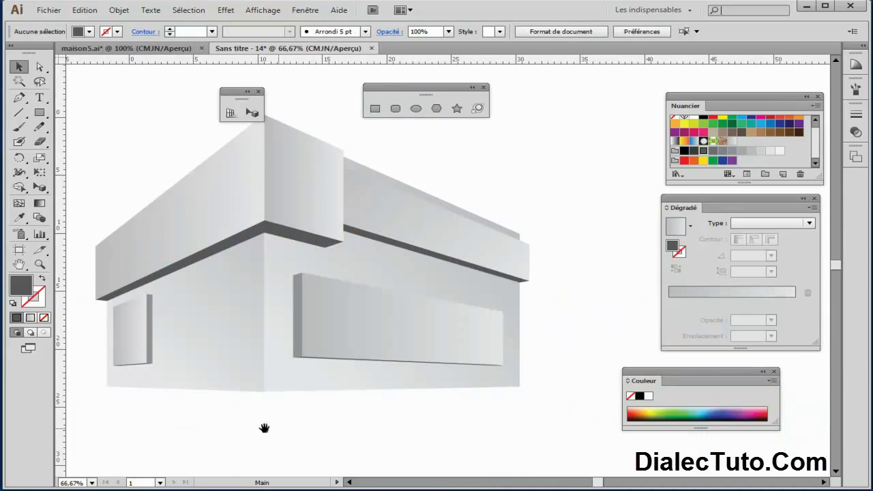
{"action": "left_click_drag", "start_coordinate": [263, 427], "coordinate": [314, 450]}
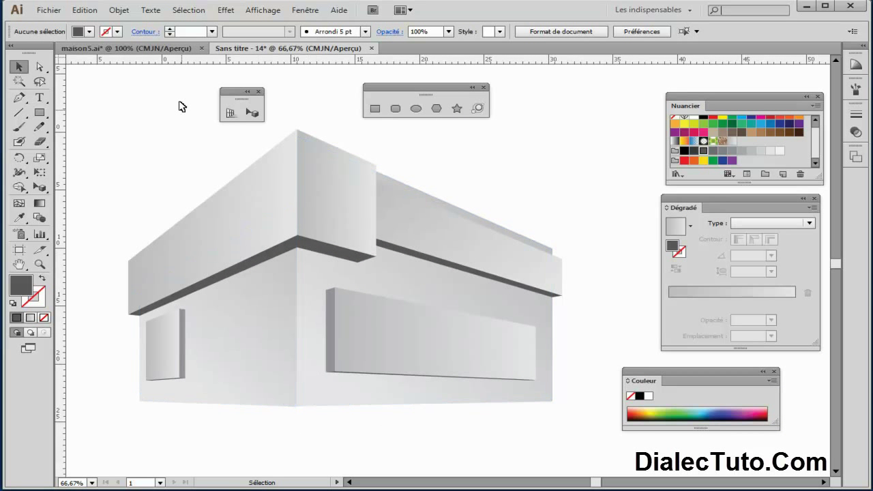
{"action": "left_click", "coordinate": [127, 51]}
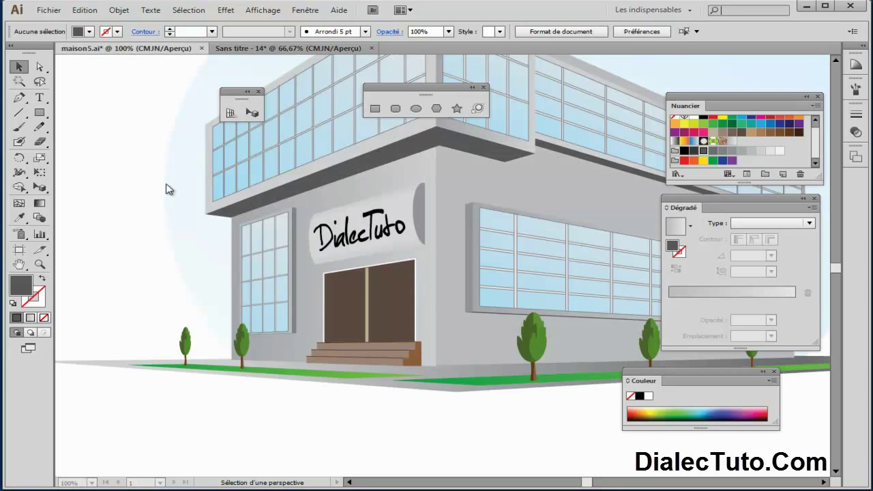
{"action": "left_click_drag", "start_coordinate": [420, 194], "coordinate": [286, 254]}
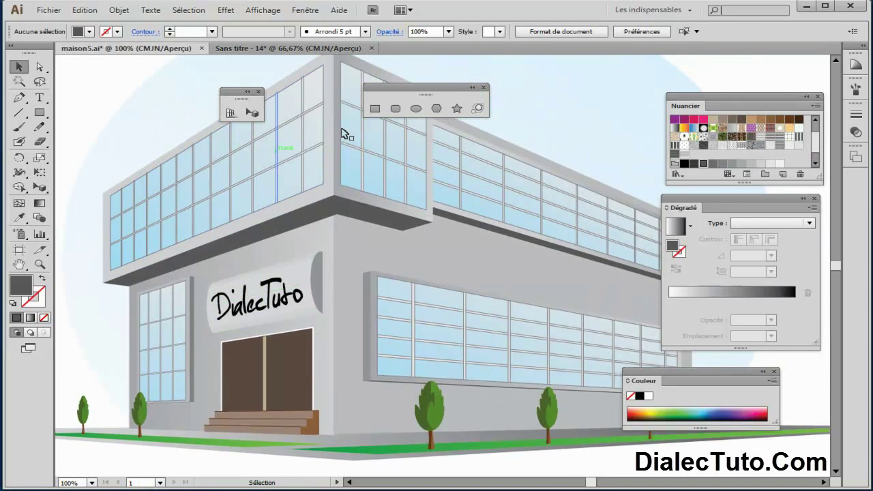
{"action": "left_click", "coordinate": [287, 50]}
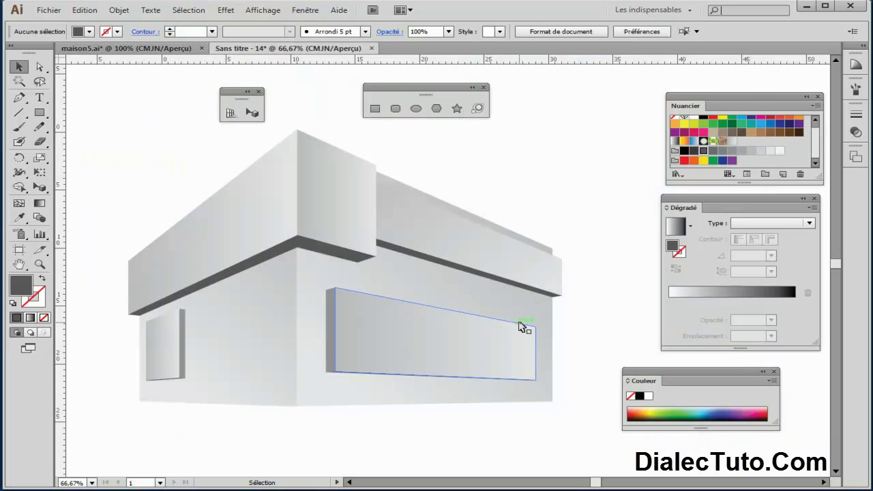